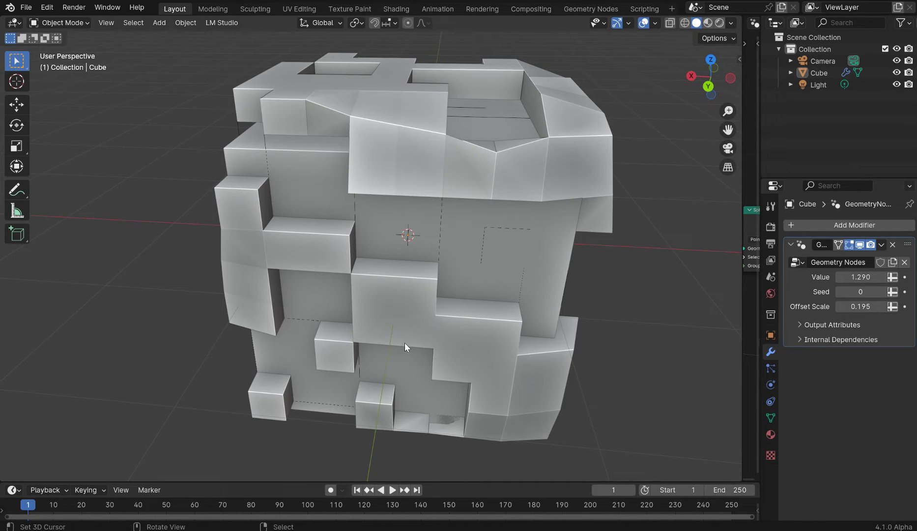
Step: Enlarge the timeline area below the viewport and turn it into a Geometry Node Editor
{"action": "left_click_drag", "start_coordinate": [290, 483], "coordinate": [108, 283]}
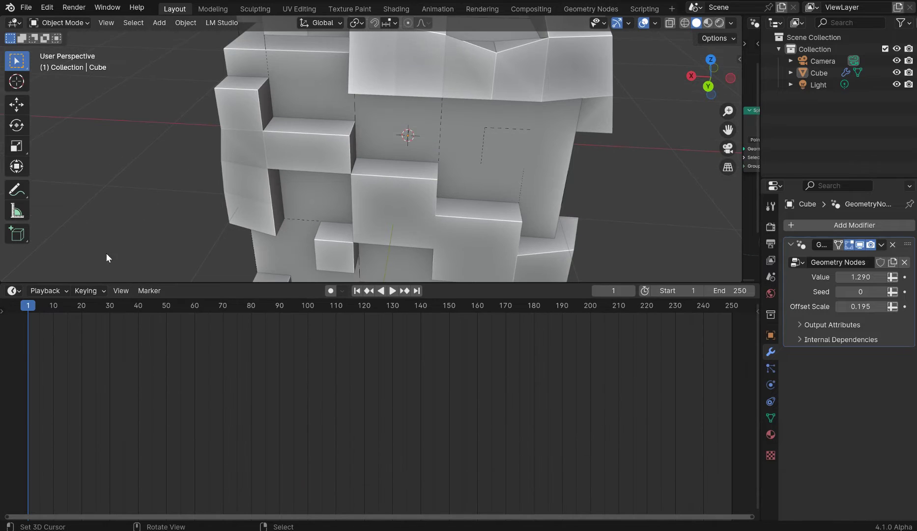
{"action": "left_click", "coordinate": [22, 290]}
{"action": "left_click", "coordinate": [53, 388]}
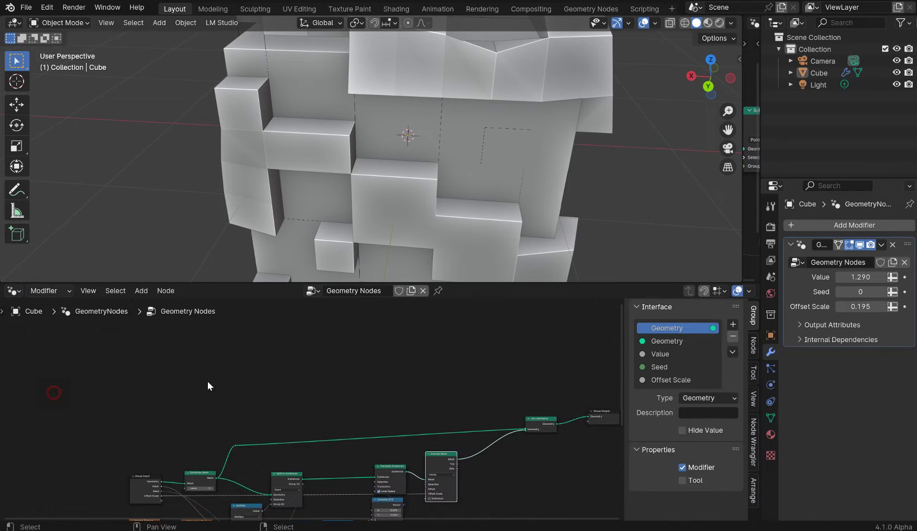
Step: Examine the Split to Instances node's sockets and its available domain options
{"action": "scroll", "coordinate": [433, 442], "scroll_direction": "up", "scroll_amount": 5}
{"action": "middle_click_drag", "start_coordinate": [434, 444], "coordinate": [503, 337]}
{"action": "scroll", "coordinate": [418, 398], "scroll_direction": "up", "scroll_amount": 8}
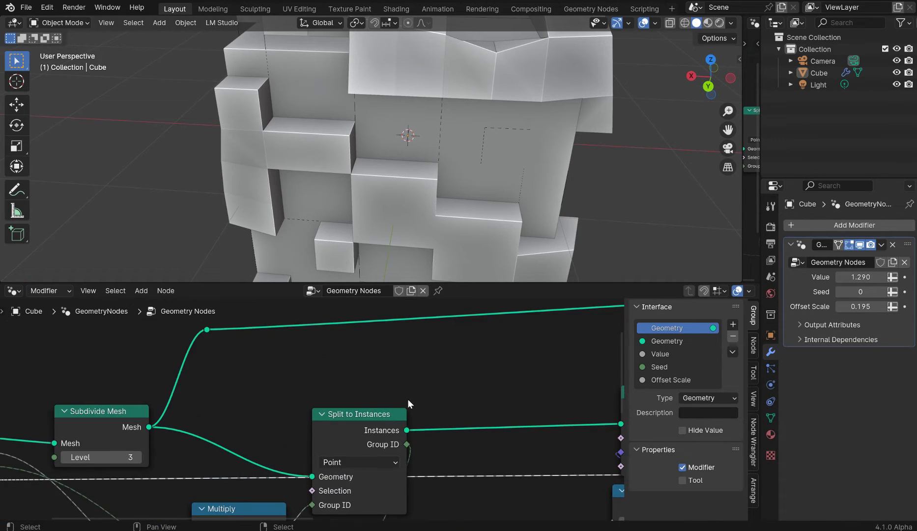
{"action": "middle_click_drag", "start_coordinate": [419, 407], "coordinate": [421, 366]}
{"action": "scroll", "coordinate": [421, 366], "scroll_direction": "up", "scroll_amount": 4}
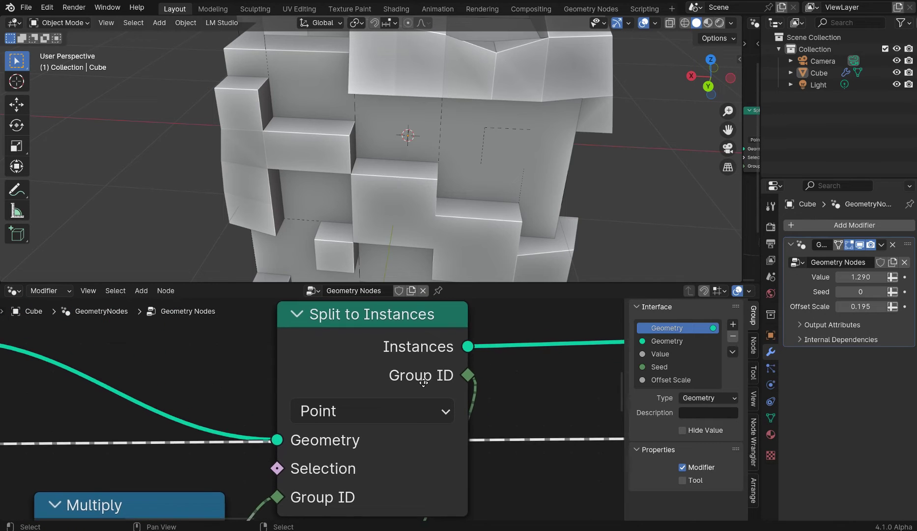
{"action": "left_click", "coordinate": [382, 319]}
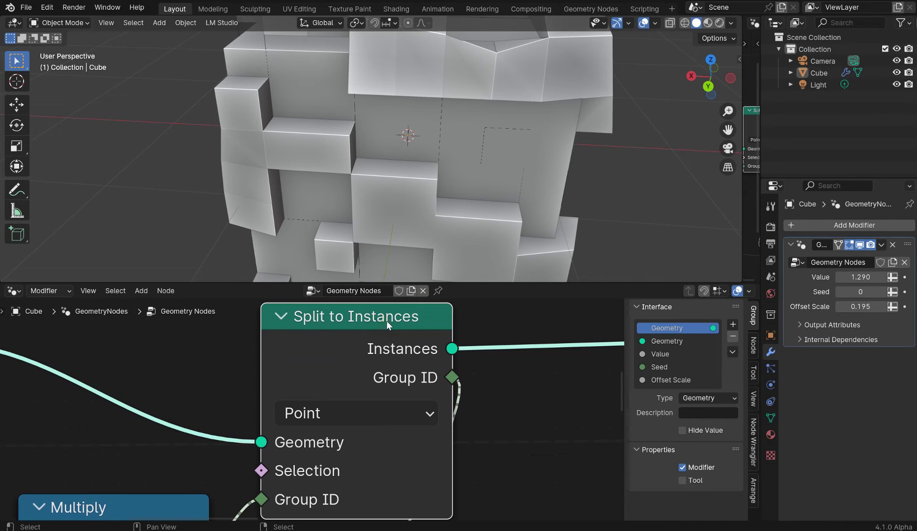
{"action": "left_click_drag", "start_coordinate": [386, 320], "coordinate": [406, 334]}
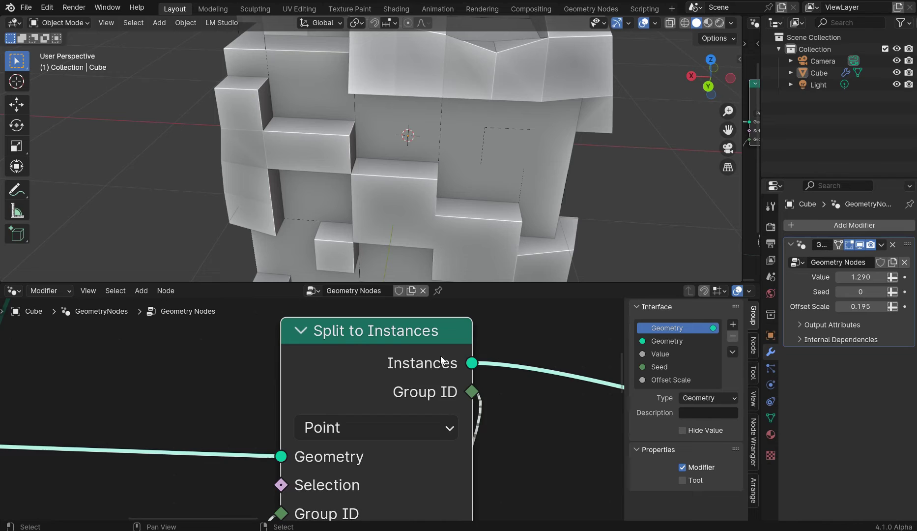
{"action": "scroll", "coordinate": [485, 389], "scroll_direction": "down", "scroll_amount": 2}
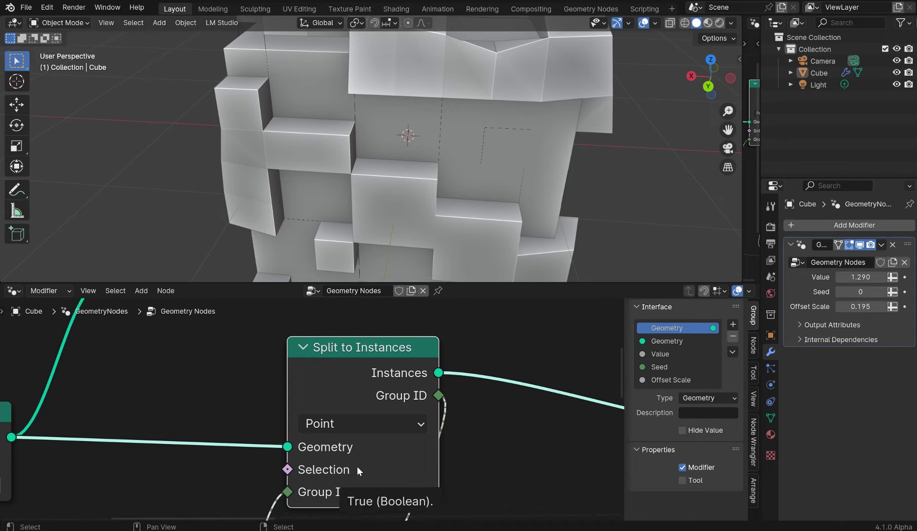
{"action": "scroll", "coordinate": [330, 483], "scroll_direction": "down", "scroll_amount": 1}
{"action": "middle_click_drag", "start_coordinate": [331, 483], "coordinate": [326, 446]}
{"action": "scroll", "coordinate": [325, 446], "scroll_direction": "up", "scroll_amount": 1}
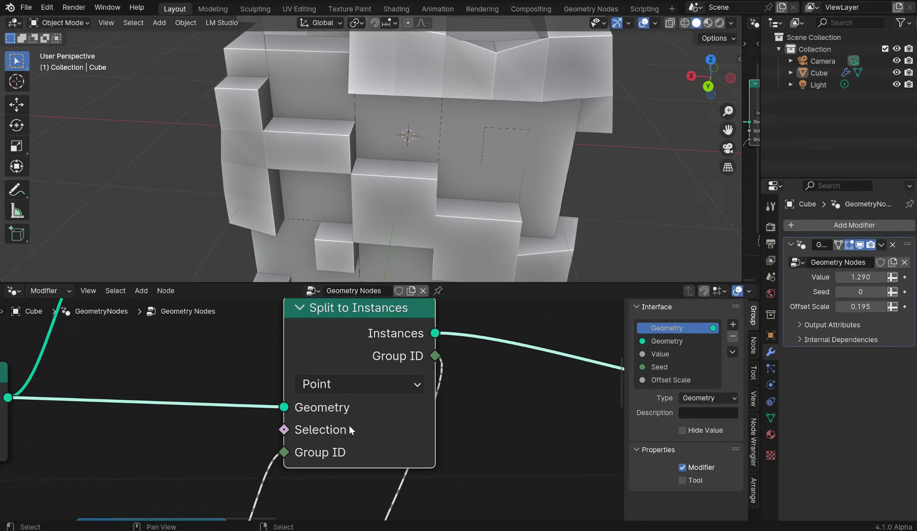
{"action": "left_click", "coordinate": [398, 386]}
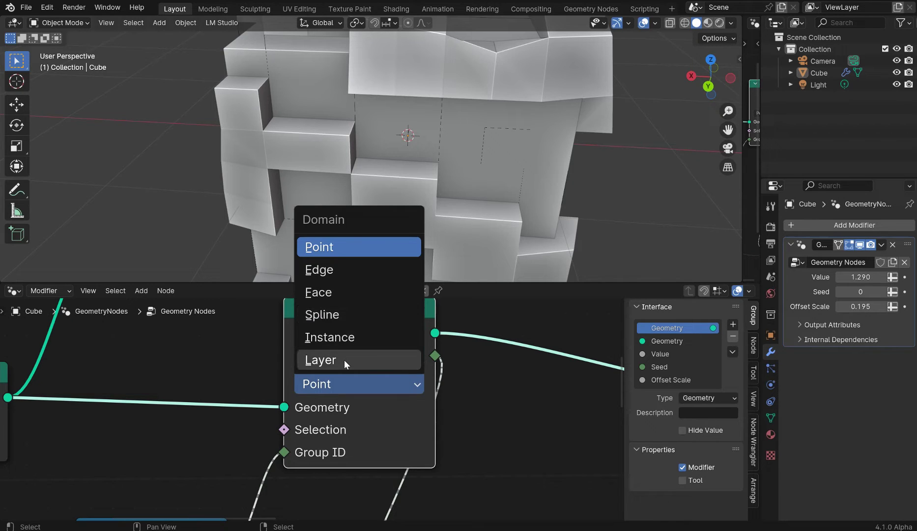
{"action": "left_click", "coordinate": [525, 357]}
{"action": "scroll", "coordinate": [499, 383], "scroll_direction": "down", "scroll_amount": 1}
{"action": "middle_click_drag", "start_coordinate": [497, 365], "coordinate": [503, 378]}
{"action": "scroll", "coordinate": [503, 377], "scroll_direction": "up", "scroll_amount": 1}
Step: Set the cube's Geometry Nodes modifier to Value 1.310, Seed 61 and Offset Scale 0.135
{"action": "scroll", "coordinate": [600, 192], "scroll_direction": "down", "scroll_amount": 4}
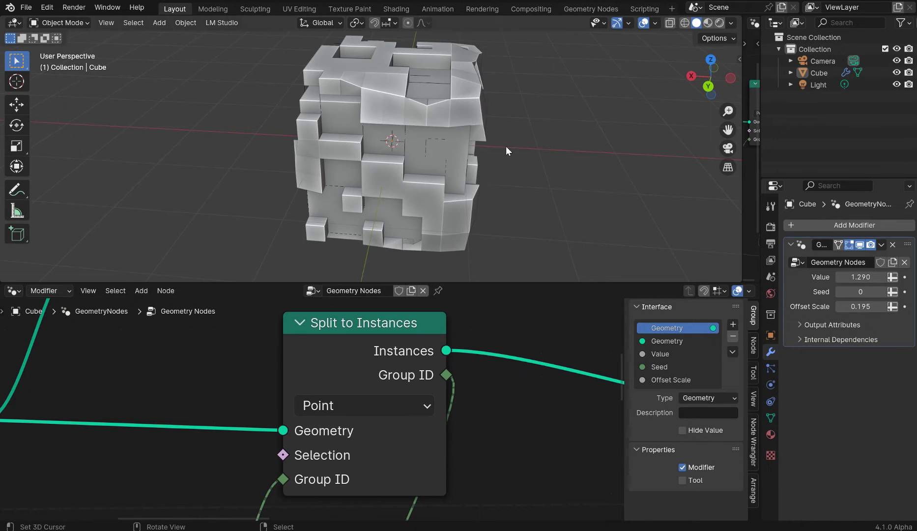
{"action": "middle_click_drag", "start_coordinate": [506, 146], "coordinate": [418, 139]}
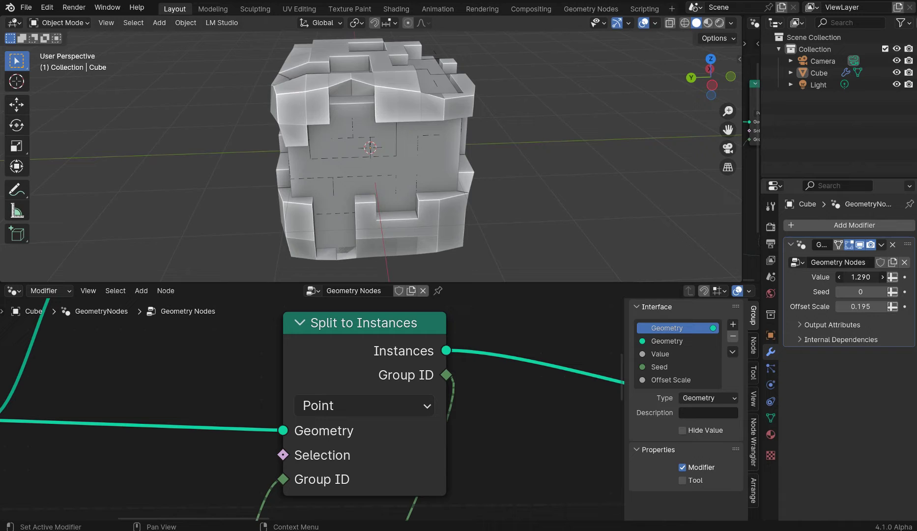
{"action": "mouse_move", "coordinate": [860, 277]}
{"action": "left_mouse_down"}
{"action": "mouse_move", "coordinate": [845, 276]}
{"action": "mouse_move", "coordinate": [865, 292]}
{"action": "mouse_move", "coordinate": [855, 306]}
{"action": "mouse_move", "coordinate": [867, 276]}
{"action": "left_mouse_up"}
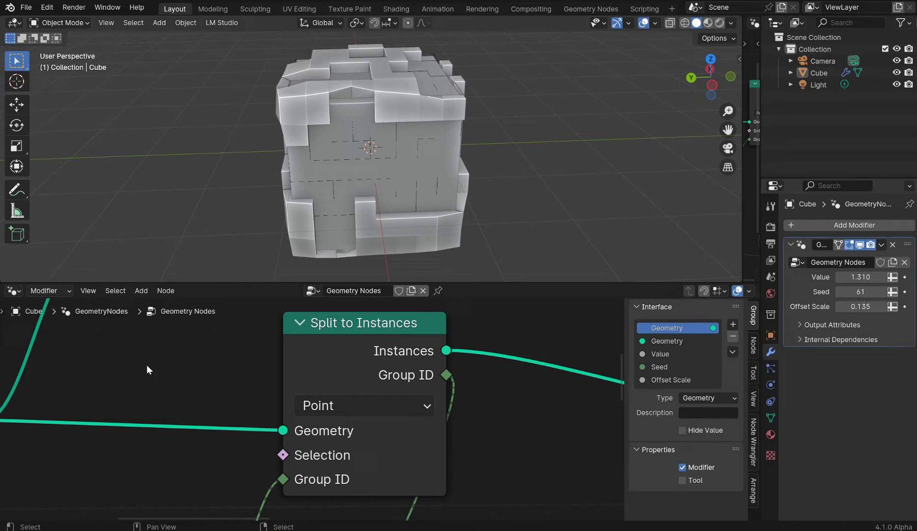
Step: Raise the Subdivide Mesh node's level to 5 and inspect the denser panel pattern on the cube
{"action": "middle_click_drag", "start_coordinate": [168, 368], "coordinate": [547, 372]}
{"action": "left_click", "coordinate": [343, 477]}
{"action": "left_click", "coordinate": [343, 476]}
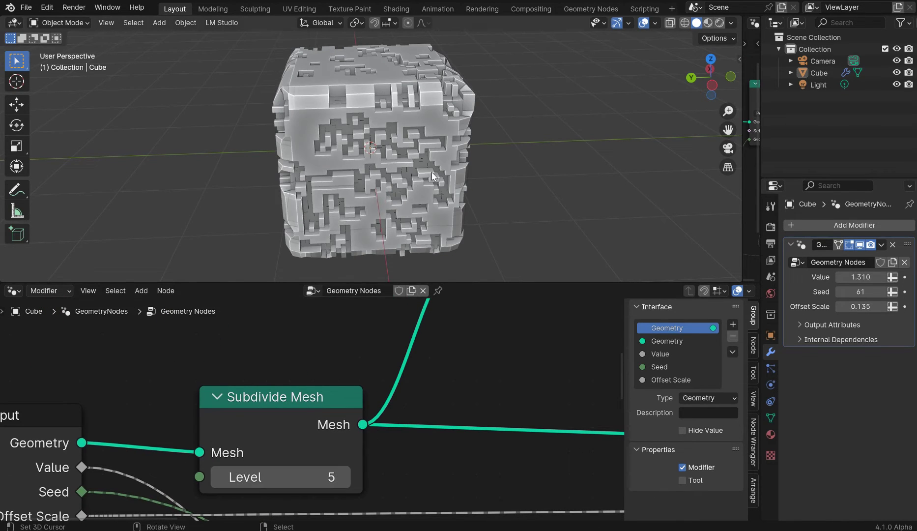
{"action": "middle_click_drag", "start_coordinate": [432, 176], "coordinate": [585, 202]}
{"action": "scroll", "coordinate": [561, 127], "scroll_direction": "up", "scroll_amount": 5}
{"action": "middle_click_drag", "start_coordinate": [562, 126], "coordinate": [446, 141]}
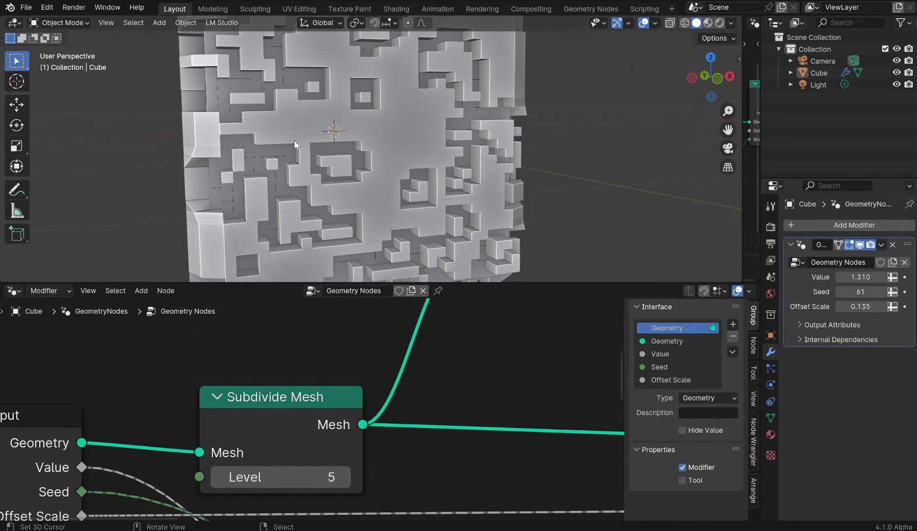
{"action": "middle_click_drag", "start_coordinate": [280, 175], "coordinate": [402, 138]}
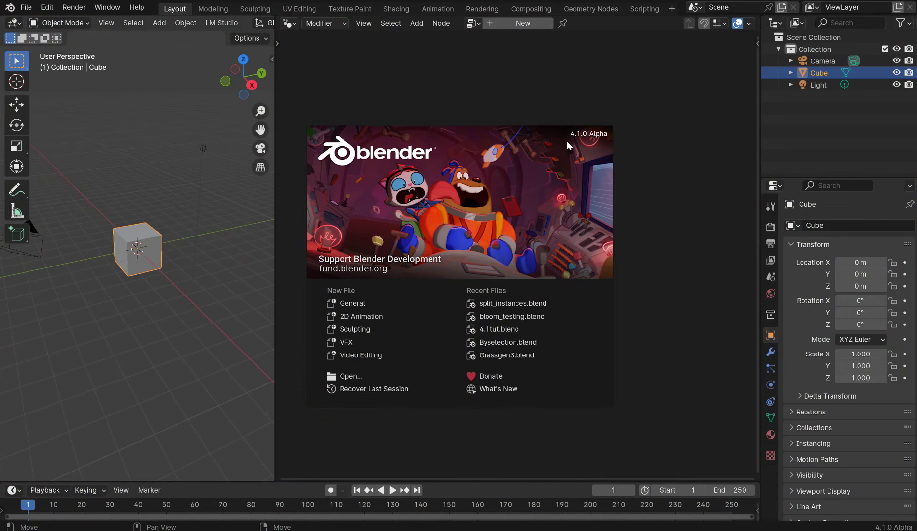
Step: Dismiss the splash screen of the new file and check the installed daily build in Blender Launcher
{"action": "left_click", "coordinate": [546, 101]}
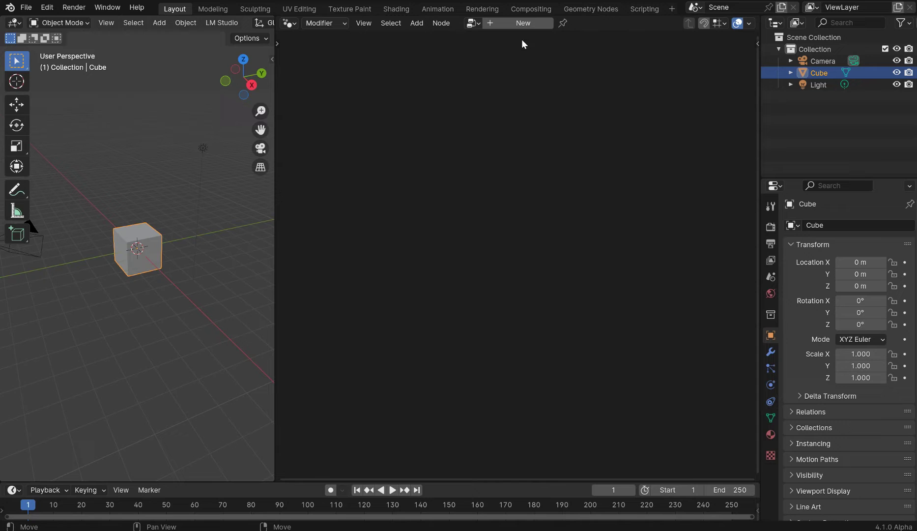
{"action": "key", "text": "alt+Tab"}
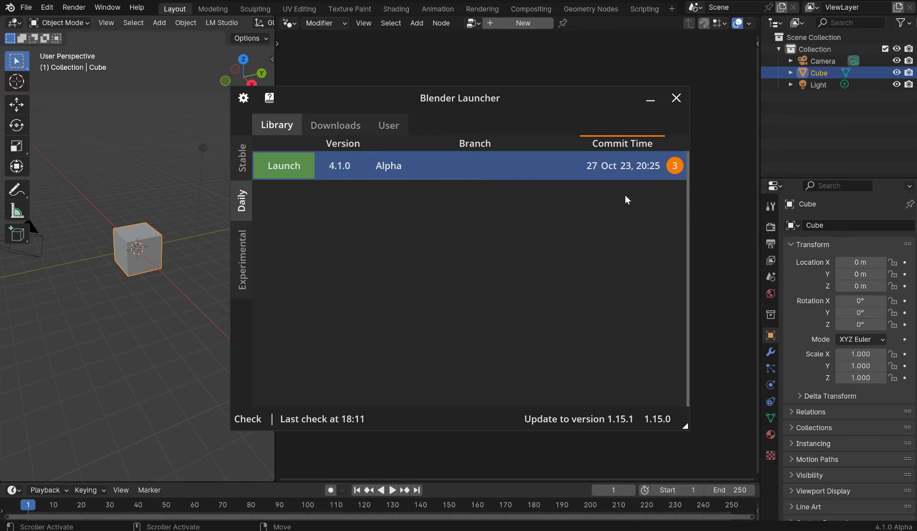
{"action": "left_click", "coordinate": [586, 62]}
Step: Create a new geometry node tree on the default cube and widen the node editor
{"action": "left_click", "coordinate": [505, 25]}
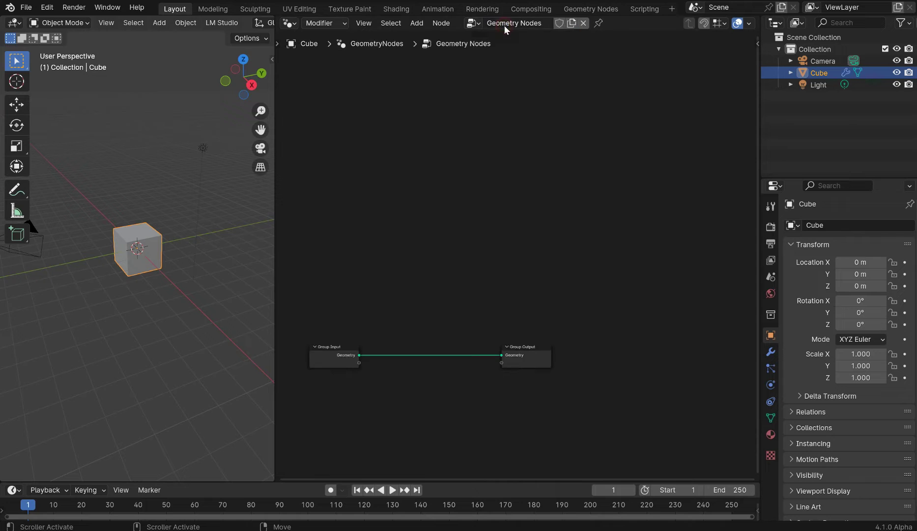
{"action": "key", "text": "Home"}
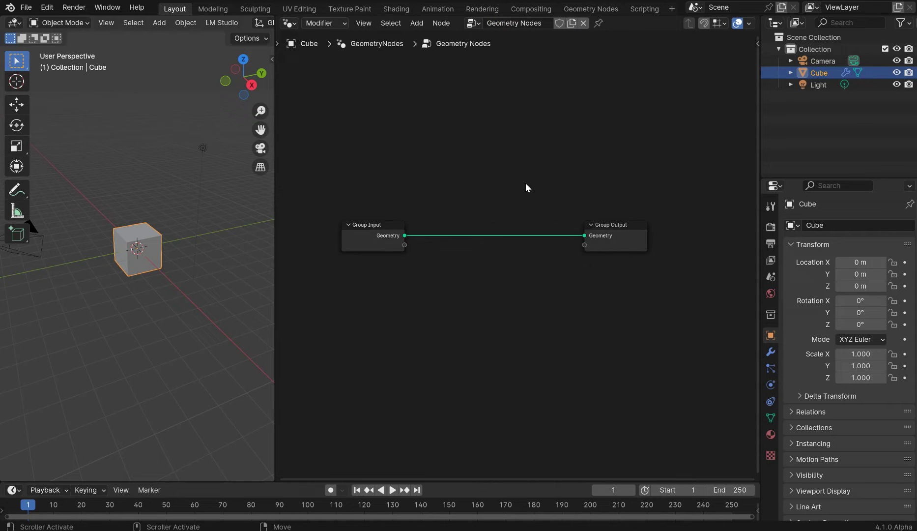
{"action": "left_click_drag", "start_coordinate": [274, 255], "coordinate": [247, 255]}
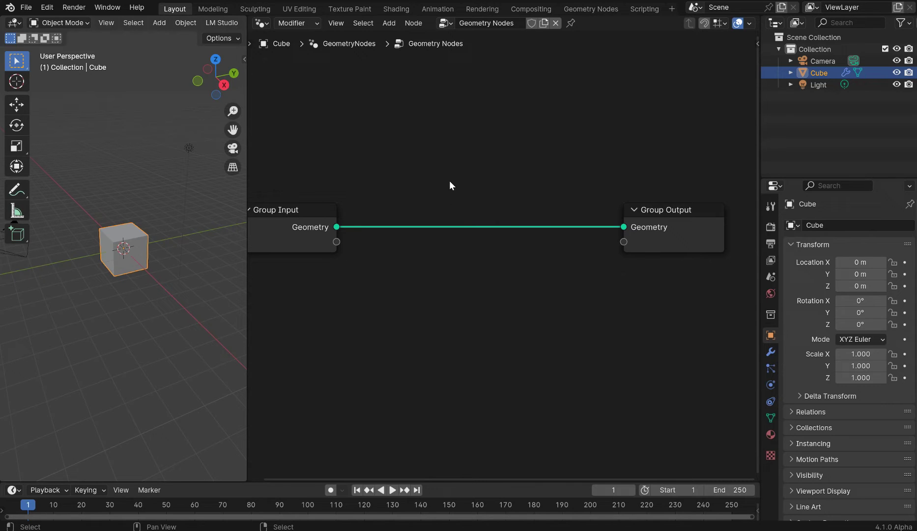
Step: Add a Split to Instances node on the link between Group Input and Group Output
{"action": "key", "text": "shift+a"}
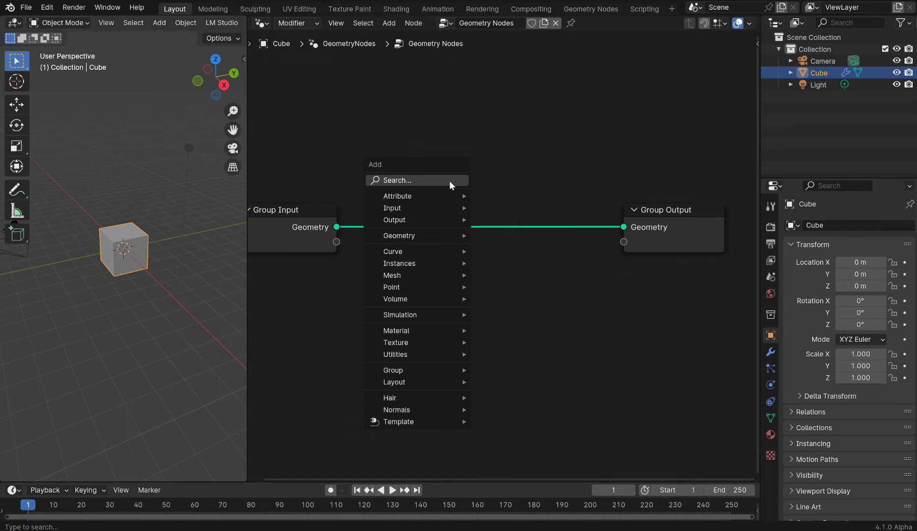
{"action": "type", "text": "split"}
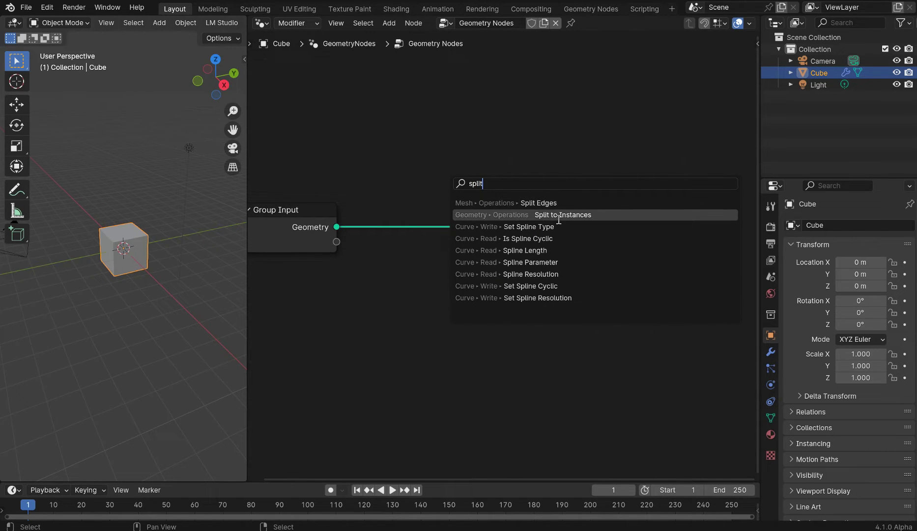
{"action": "left_click", "coordinate": [558, 215]}
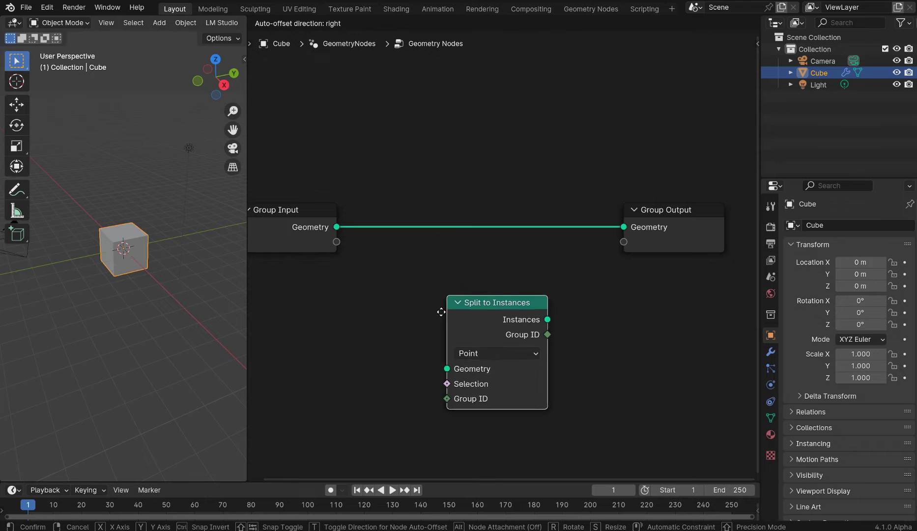
{"action": "left_click", "coordinate": [429, 195]}
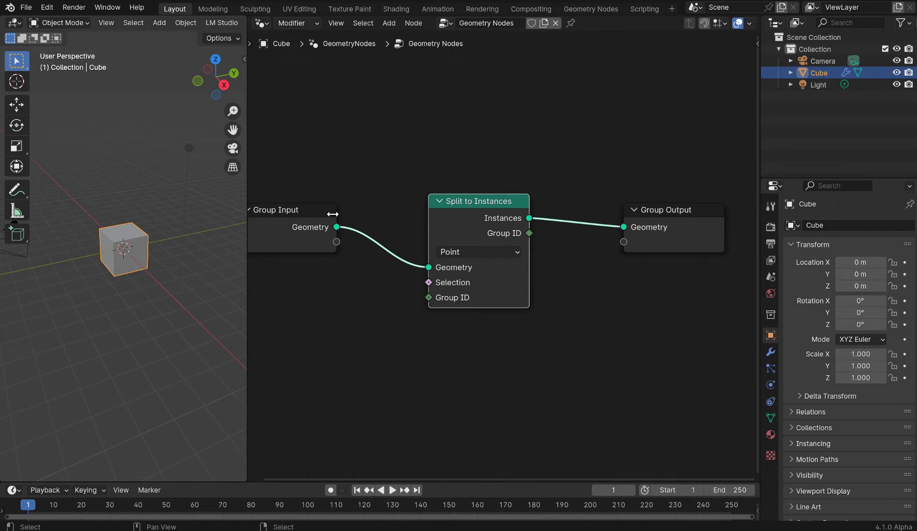
Step: Spread the Group Input and Group Output nodes farther from the Split to Instances node to make room
{"action": "left_click_drag", "start_coordinate": [330, 213], "coordinate": [285, 205]}
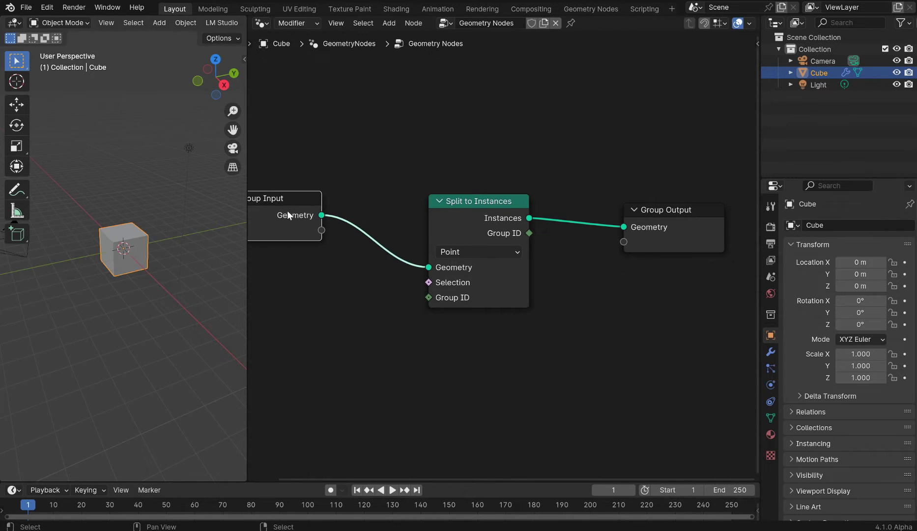
{"action": "left_click_drag", "start_coordinate": [700, 212], "coordinate": [751, 178]}
{"action": "scroll", "coordinate": [532, 225], "scroll_direction": "down", "scroll_amount": 4}
{"action": "middle_click_drag", "start_coordinate": [541, 253], "coordinate": [591, 251]}
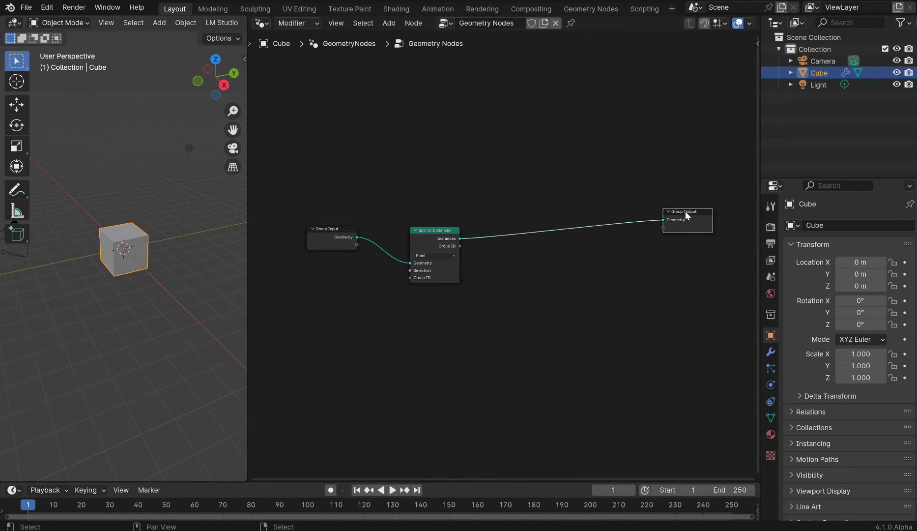
{"action": "mouse_move", "coordinate": [688, 216]}
{"action": "left_mouse_down"}
{"action": "mouse_move", "coordinate": [616, 249]}
{"action": "mouse_move", "coordinate": [692, 218]}
{"action": "left_mouse_up"}
{"action": "left_click_drag", "start_coordinate": [334, 230], "coordinate": [294, 187]}
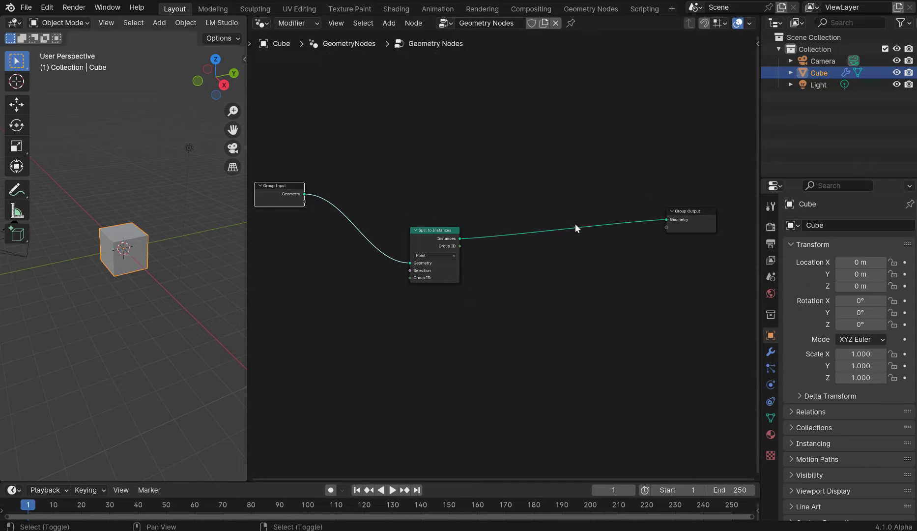
Step: Insert a Join Geometry node before Group Output and link the Group Input geometry into it as well
{"action": "key", "text": "shift+a"}
{"action": "type", "text": "joinge"}
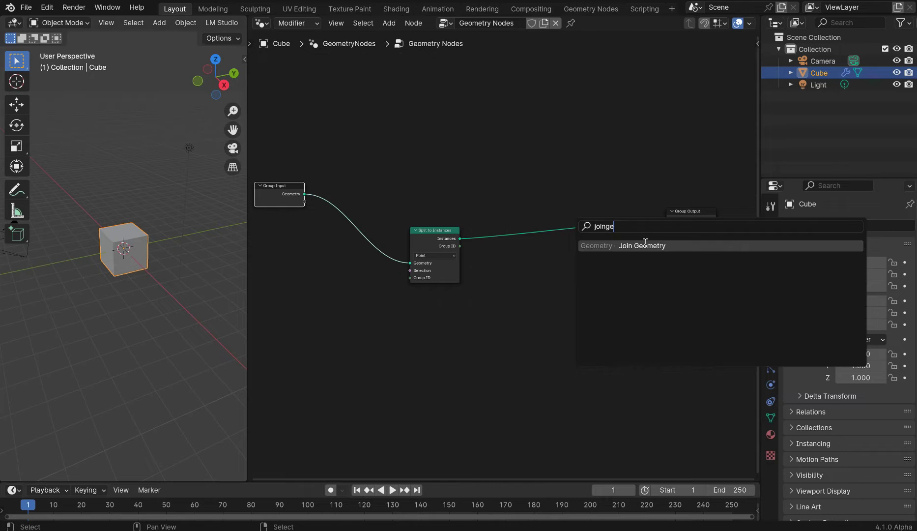
{"action": "left_click", "coordinate": [645, 245]}
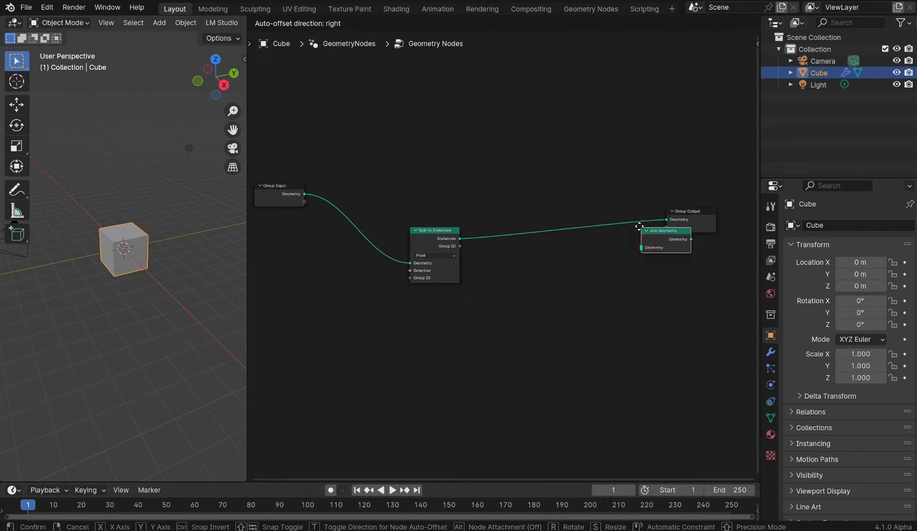
{"action": "left_click", "coordinate": [607, 227]}
{"action": "left_click_drag", "start_coordinate": [304, 194], "coordinate": [600, 177]}
Step: Add two reroutes to the direct Group Input to Join Geometry link and raise them above the nodes
{"action": "right_click_drag", "start_coordinate": [351, 195], "coordinate": [364, 204], "text": "shift"}
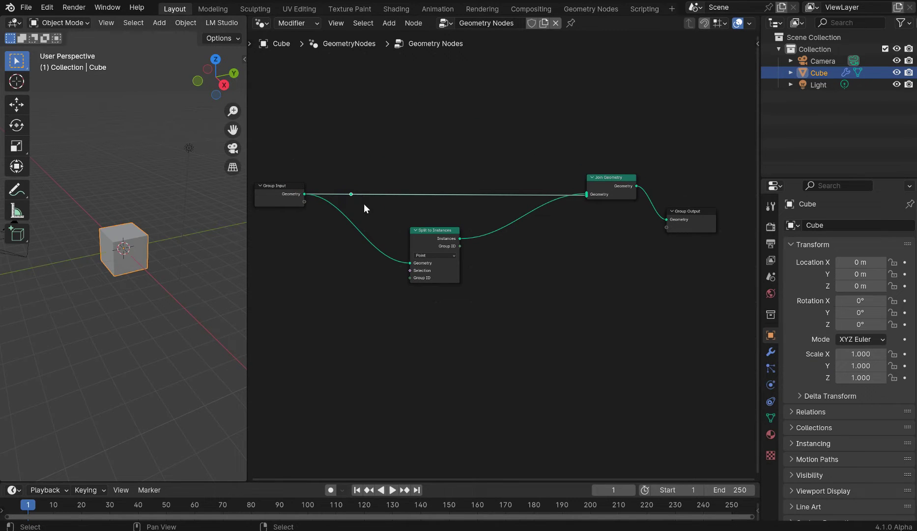
{"action": "key", "text": "g"}
{"action": "left_click", "coordinate": [364, 189]}
{"action": "right_click_drag", "start_coordinate": [469, 211], "coordinate": [524, 175], "text": "shift"}
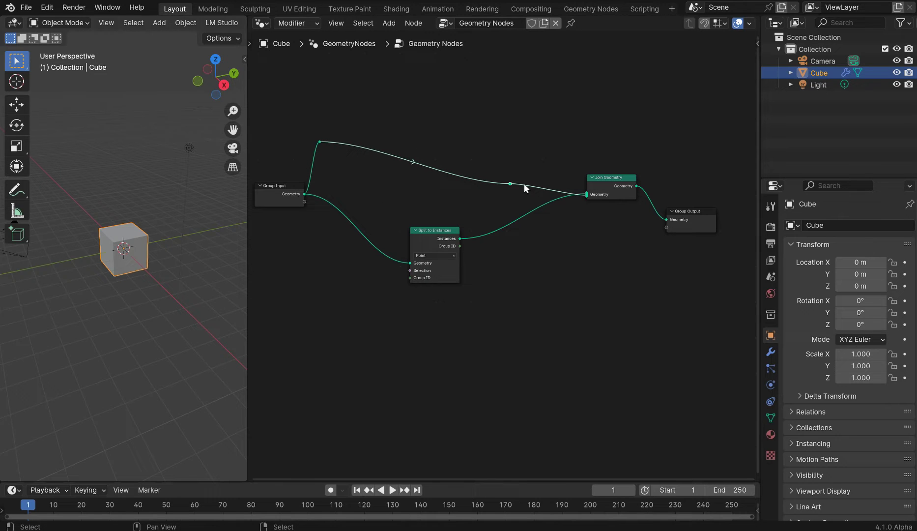
{"action": "key", "text": "g"}
{"action": "left_click", "coordinate": [555, 158]}
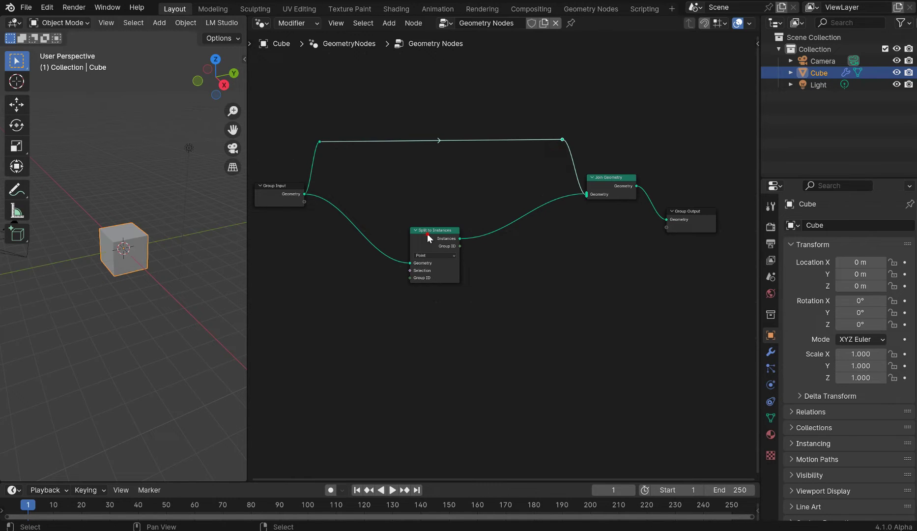
Step: Nudge the Split to Instances node slightly within the branch below the rerouted link
{"action": "left_click_drag", "start_coordinate": [427, 234], "coordinate": [432, 225]}
{"action": "scroll", "coordinate": [580, 239], "scroll_direction": "up", "scroll_amount": 4}
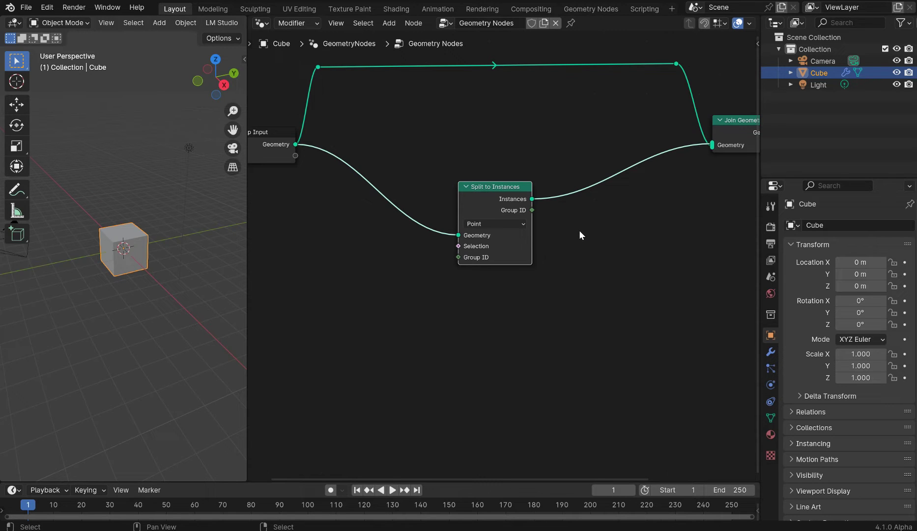
{"action": "middle_click_drag", "start_coordinate": [548, 181], "coordinate": [575, 201]}
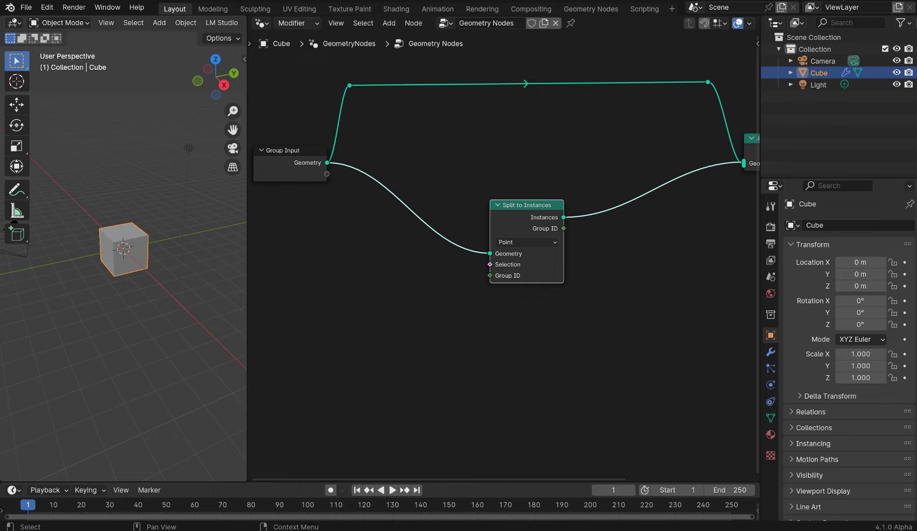
{"action": "scroll", "coordinate": [418, 206], "scroll_direction": "up", "scroll_amount": 1}
{"action": "scroll", "coordinate": [418, 205], "scroll_direction": "left", "scroll_amount": 1}
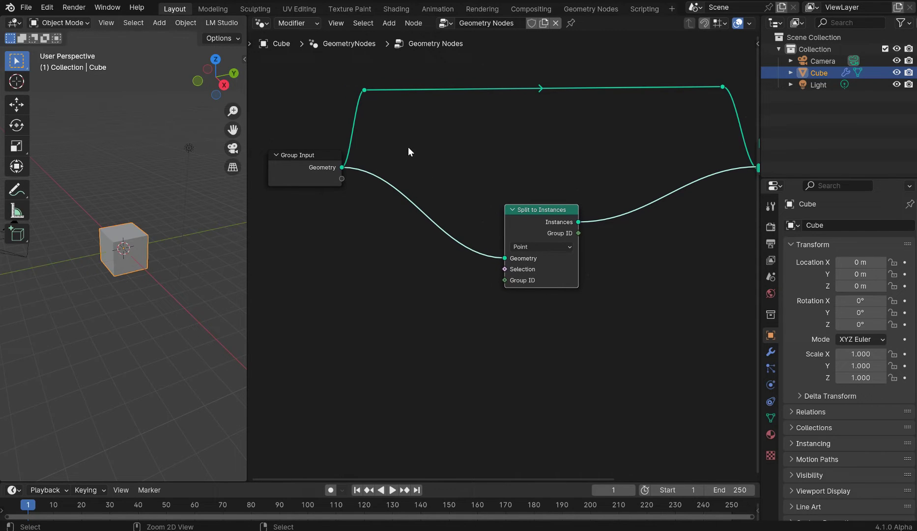
Step: Cut both links leaving the Group Input geometry and move the Group Input node up and aside
{"action": "right_click_drag", "start_coordinate": [403, 148], "coordinate": [344, 230], "text": "ctrl"}
{"action": "right_click_drag", "start_coordinate": [322, 123], "coordinate": [378, 166], "text": "ctrl"}
{"action": "left_click_drag", "start_coordinate": [301, 166], "coordinate": [279, 99]}
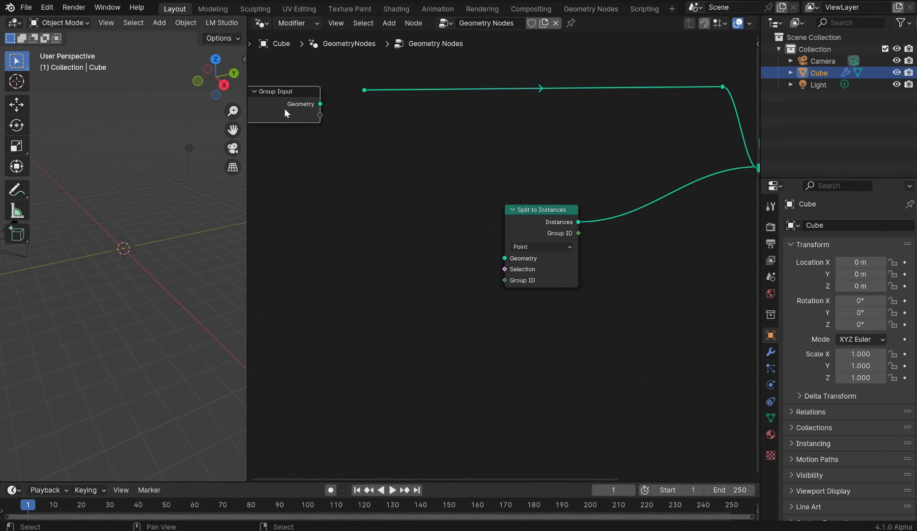
Step: Add a Grid mesh primitive node and place it beneath the Group Input node
{"action": "key", "text": "shift+a"}
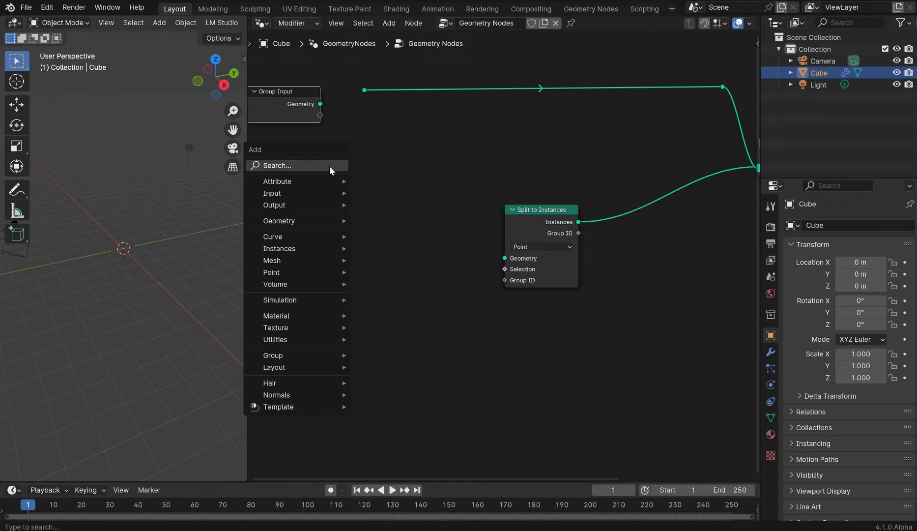
{"action": "type", "text": "grid"}
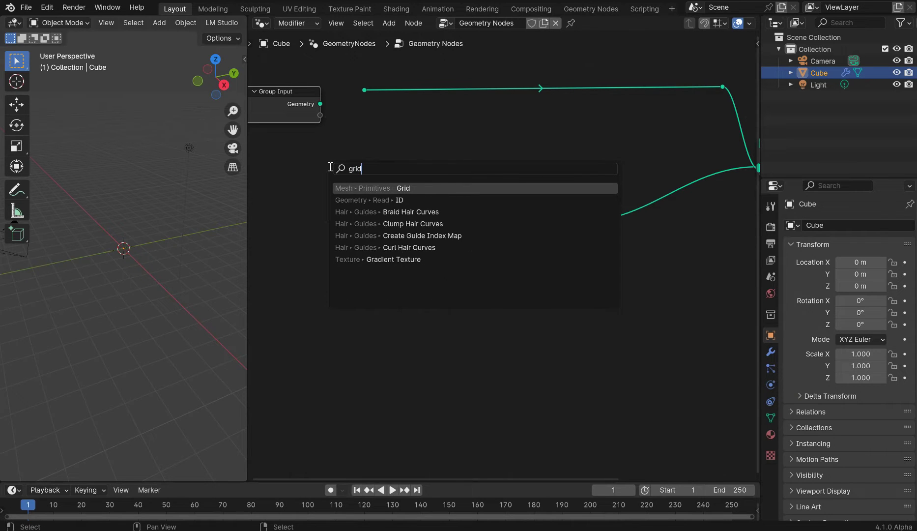
{"action": "key", "text": "Return"}
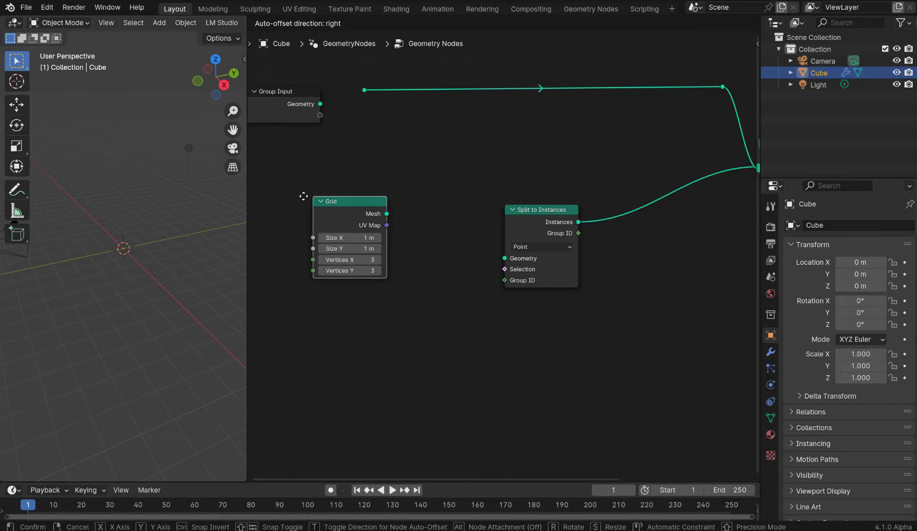
{"action": "left_click", "coordinate": [361, 174]}
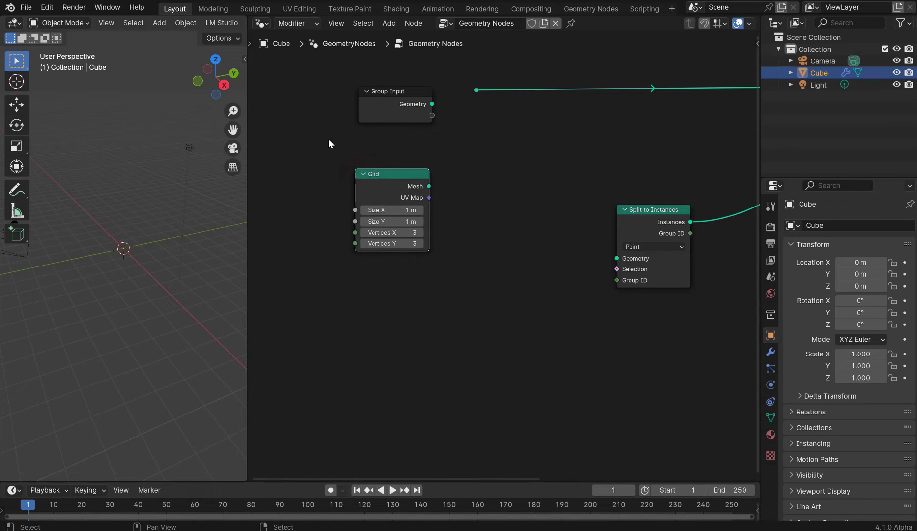
Step: Link the Grid mesh to both the upper reroute and the Geometry input of Split to Instances
{"action": "left_click_drag", "start_coordinate": [396, 173], "coordinate": [477, 91]}
{"action": "left_click_drag", "start_coordinate": [434, 165], "coordinate": [617, 258]}
{"action": "key", "text": "g"}
{"action": "right_click", "coordinate": [167, 248]}
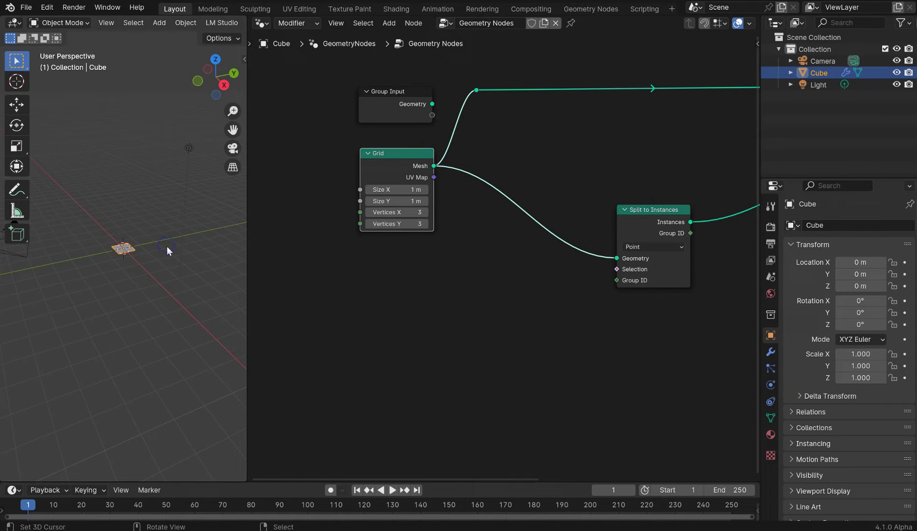
{"action": "scroll", "coordinate": [147, 251], "scroll_direction": "up", "scroll_amount": 10}
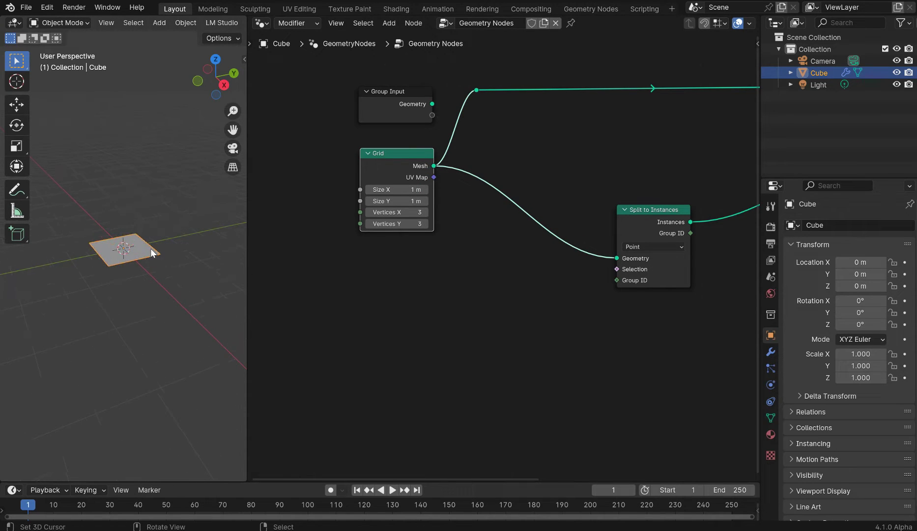
Step: Set both Vertices X and Vertices Y of the Grid node to 50
{"action": "left_click_drag", "start_coordinate": [397, 212], "coordinate": [399, 221], "text": "shift"}
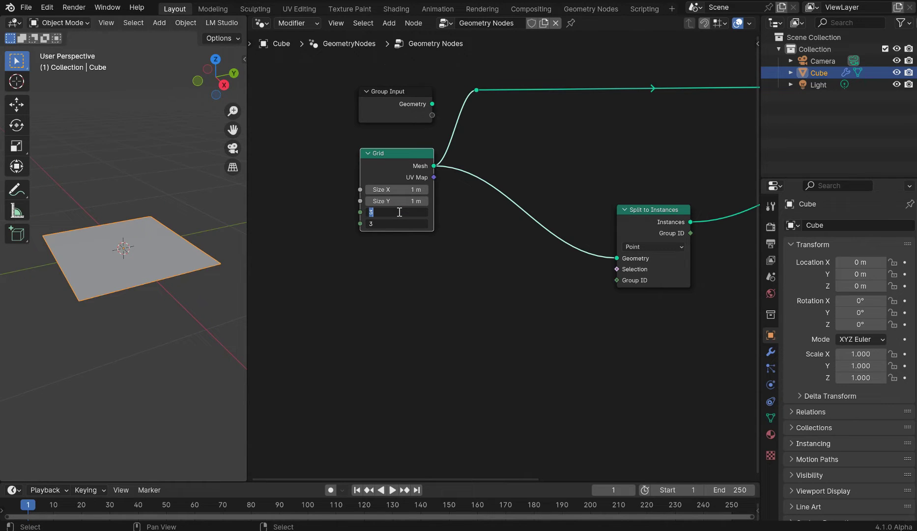
{"action": "type", "text": "50"}
{"action": "key", "text": "Return"}
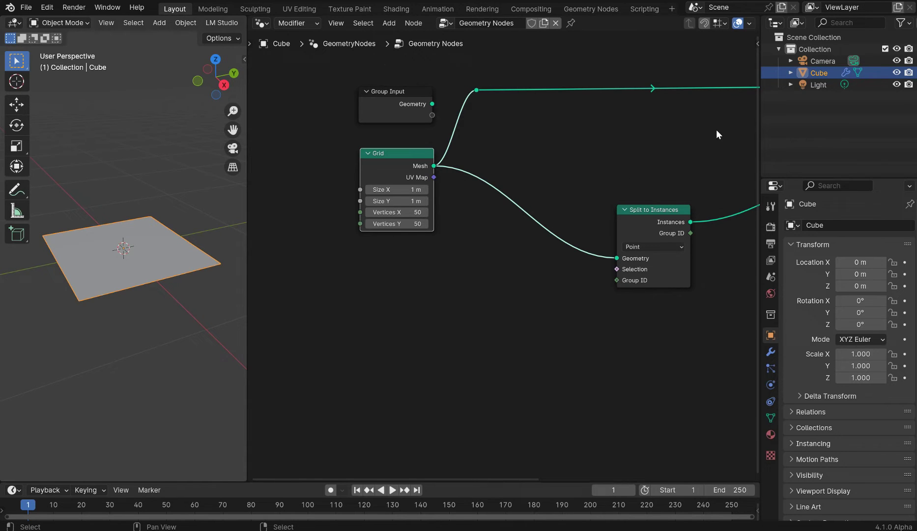
Step: Add a Math node set to Multiply, feeding the Group ID input of Split to Instances
{"action": "middle_click_drag", "start_coordinate": [716, 130], "coordinate": [696, 116]}
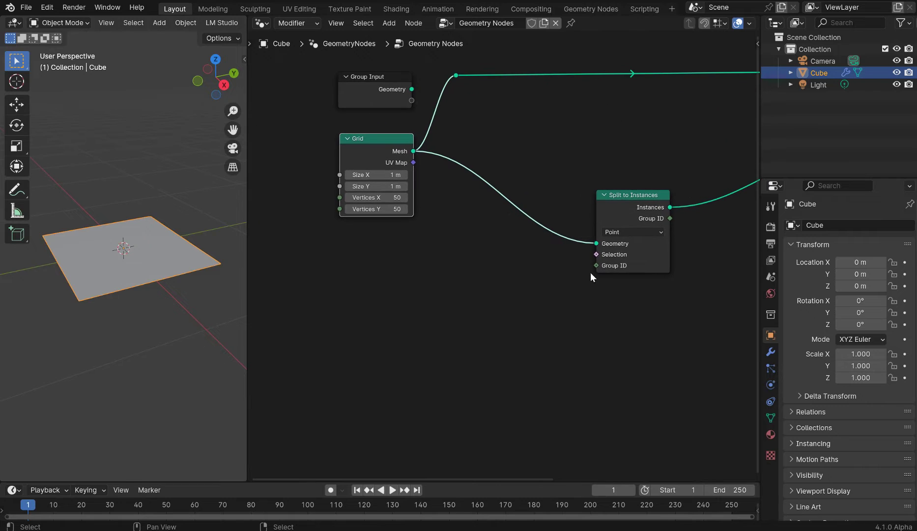
{"action": "left_click_drag", "start_coordinate": [598, 268], "coordinate": [537, 320]}
{"action": "key", "text": "Escape"}
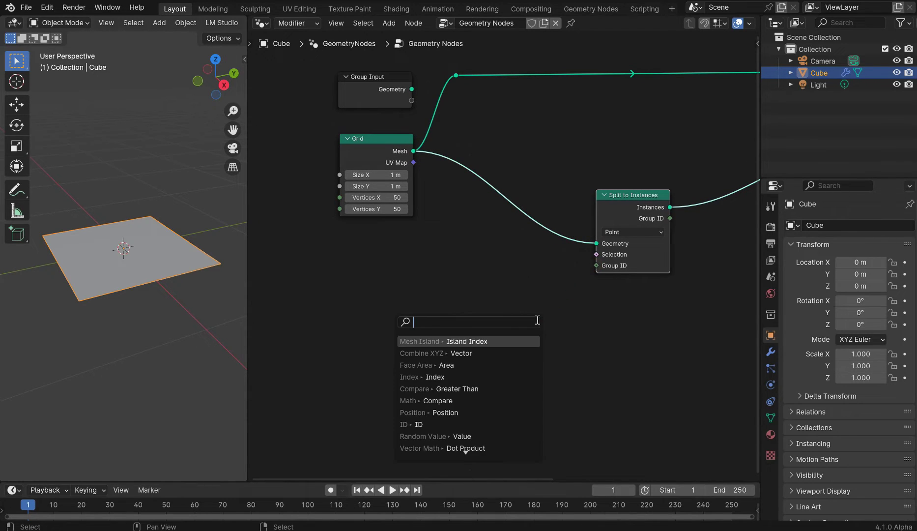
{"action": "type", "text": "math"}
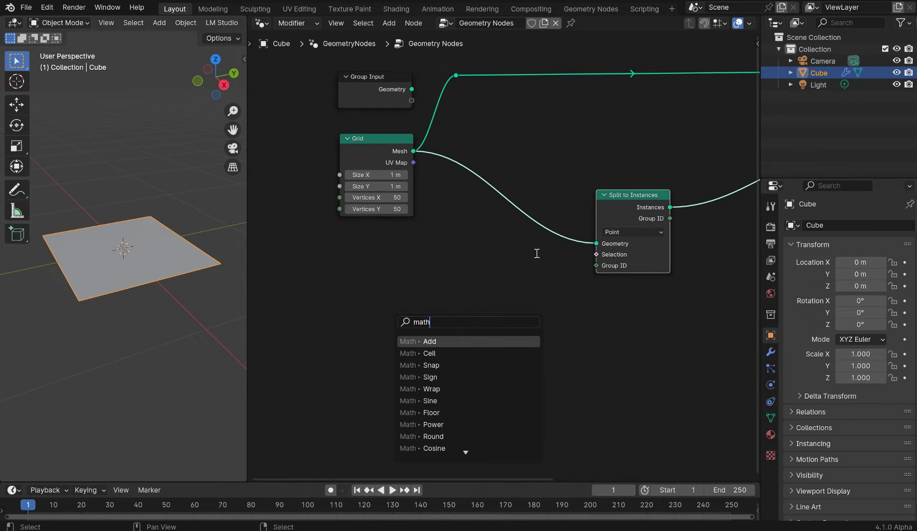
{"action": "type", "text": " mu"}
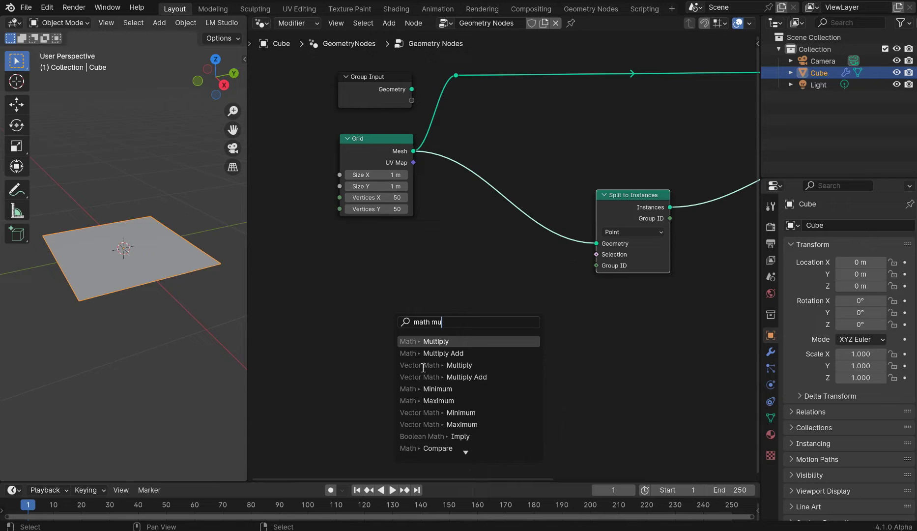
{"action": "left_click", "coordinate": [448, 343]}
{"action": "left_click", "coordinate": [477, 317]}
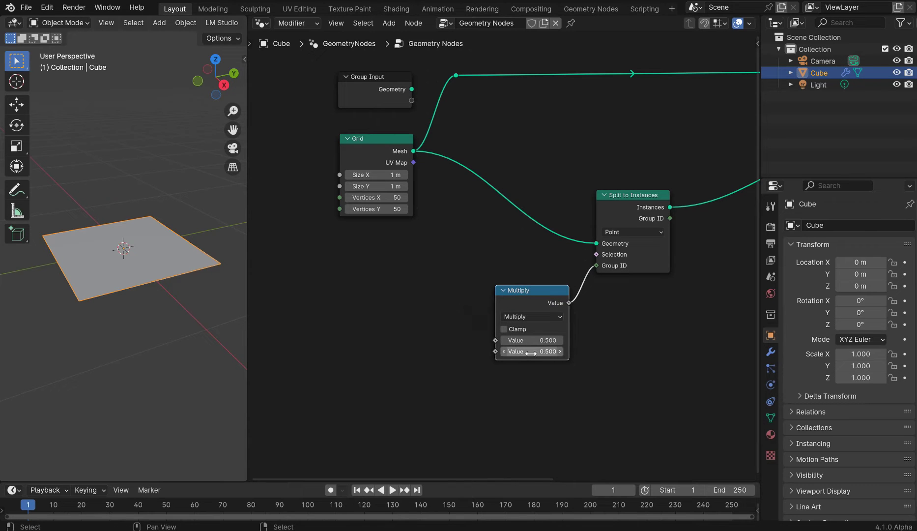
Step: Add a White Noise Texture node with its Value output feeding the first value of the Multiply node
{"action": "left_click_drag", "start_coordinate": [490, 339], "coordinate": [443, 319]}
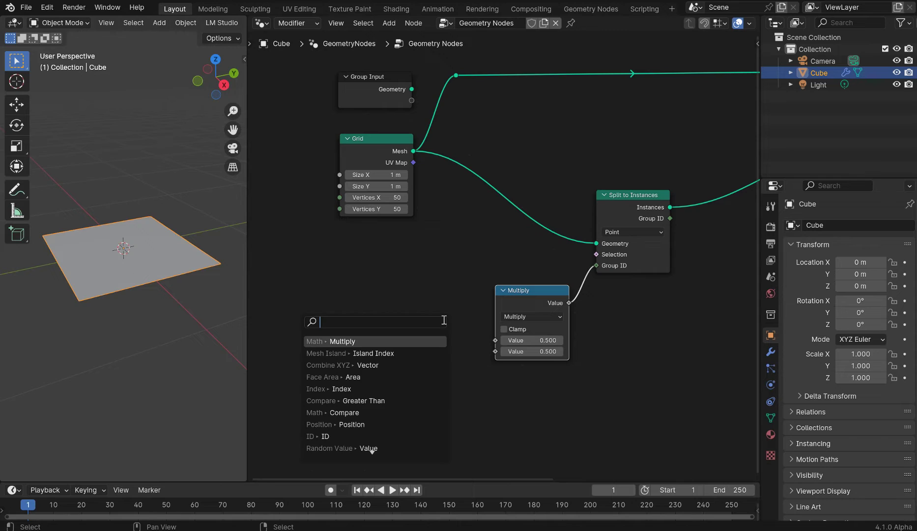
{"action": "type", "text": "whit"}
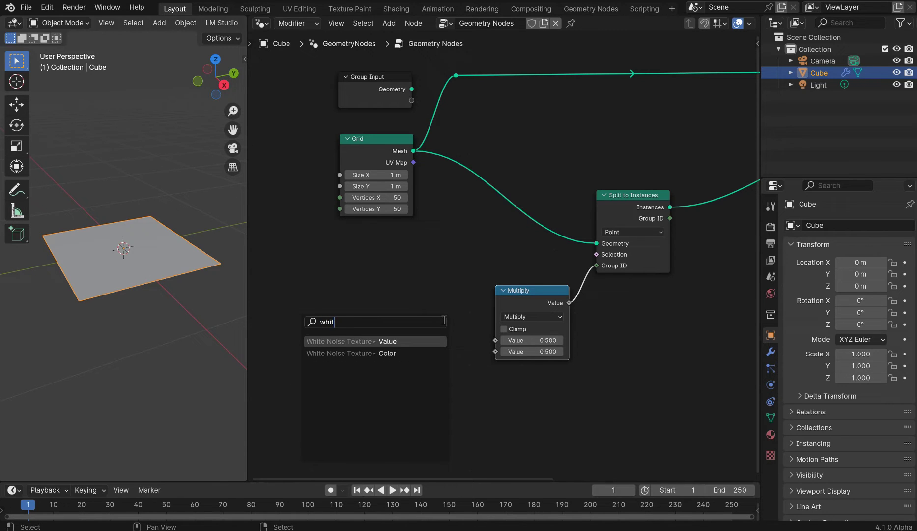
{"action": "type", "text": "e noise"}
{"action": "left_click", "coordinate": [409, 342]}
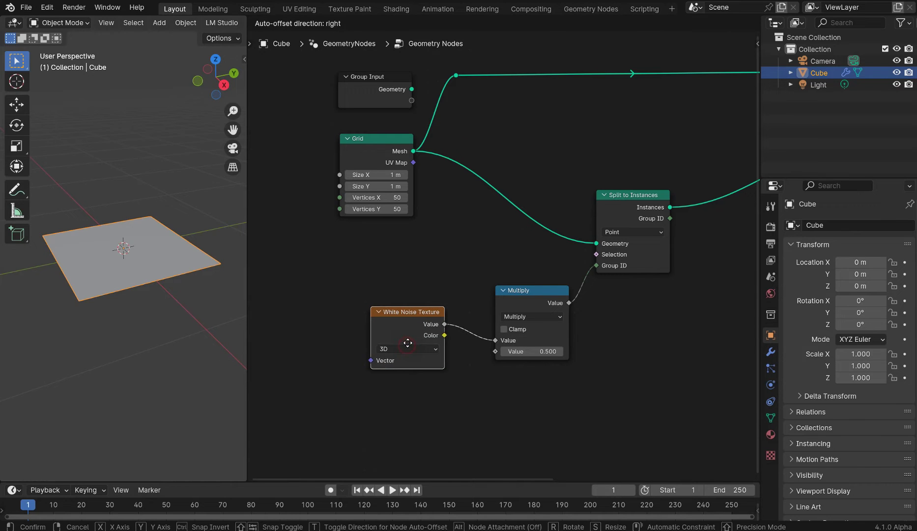
{"action": "left_click", "coordinate": [448, 340]}
{"action": "scroll", "coordinate": [500, 365], "scroll_direction": "up", "scroll_amount": 3}
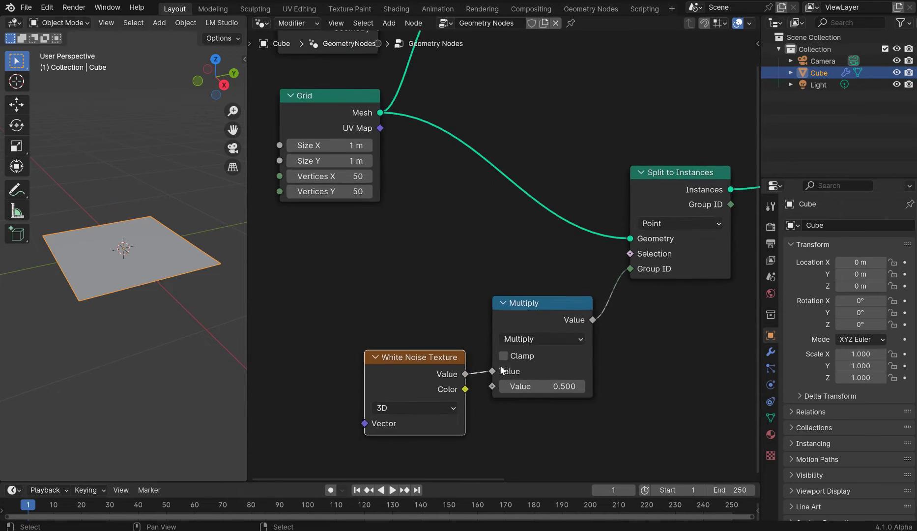
Step: Add a Voronoi Texture node, link its Position output to the White Noise Texture vector, and tidy the placement of both texture nodes
{"action": "left_click_drag", "start_coordinate": [436, 356], "coordinate": [388, 313]}
{"action": "type", "text": "vor"}
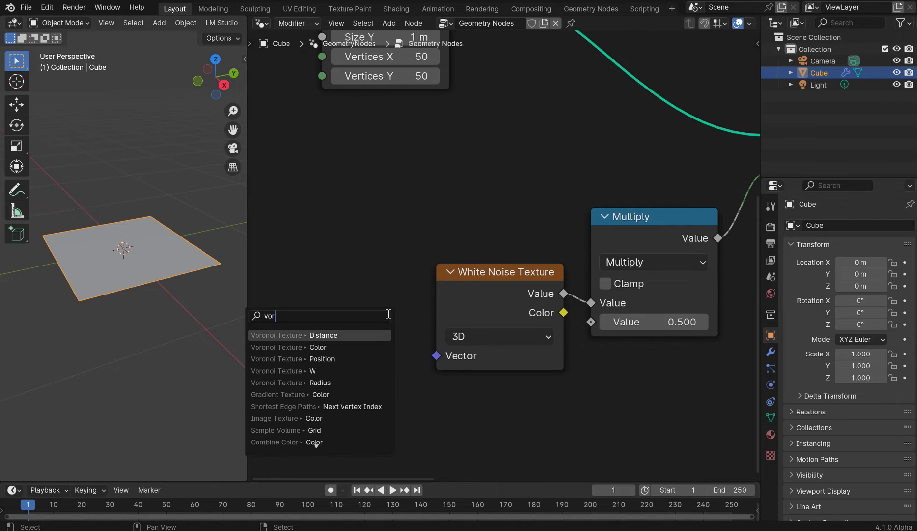
{"action": "left_click", "coordinate": [347, 338]}
{"action": "left_click_drag", "start_coordinate": [374, 349], "coordinate": [438, 354]}
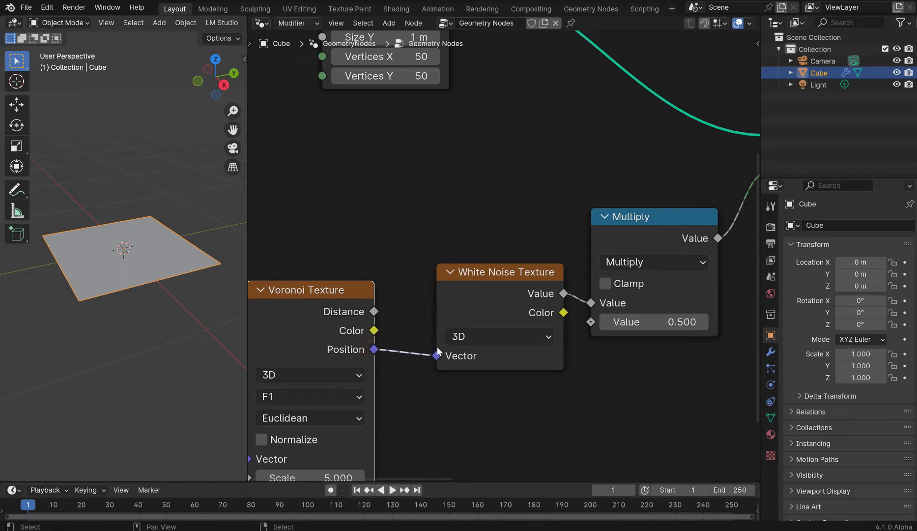
{"action": "left_click_drag", "start_coordinate": [342, 338], "coordinate": [365, 234]}
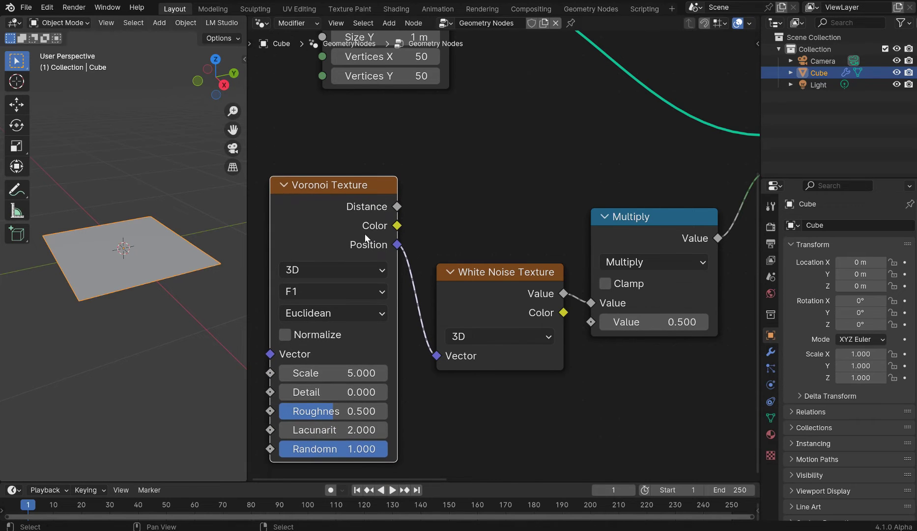
{"action": "left_click_drag", "start_coordinate": [549, 288], "coordinate": [552, 298]}
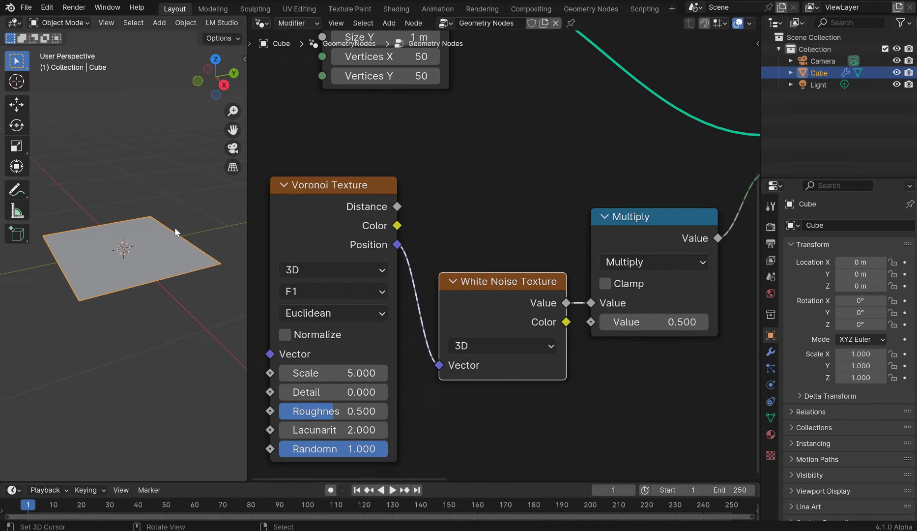
Step: Lower the Join Geometry node until it is roughly level with the Split to Instances node
{"action": "scroll", "coordinate": [552, 203], "scroll_direction": "down", "scroll_amount": 3}
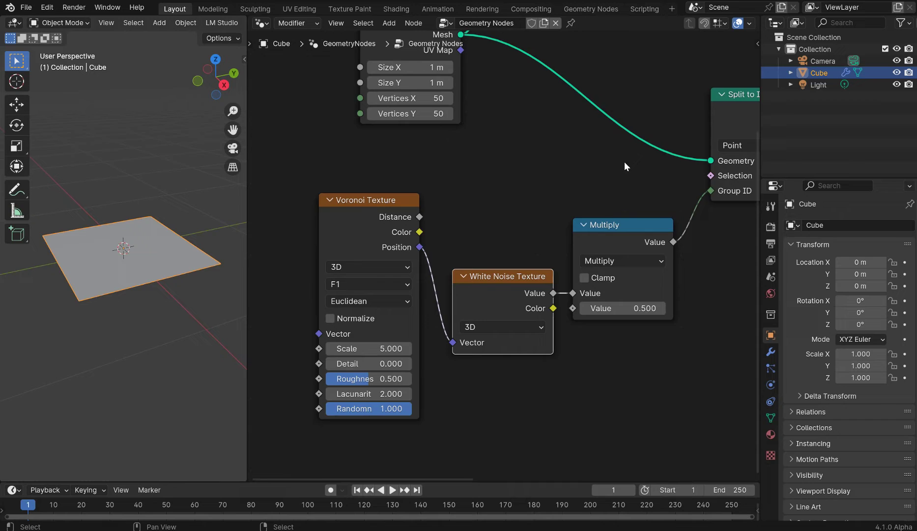
{"action": "scroll", "coordinate": [624, 162], "scroll_direction": "down", "scroll_amount": 4}
{"action": "middle_click_drag", "start_coordinate": [713, 134], "coordinate": [475, 194]}
{"action": "mouse_move", "coordinate": [446, 201]}
{"action": "left_mouse_down"}
{"action": "mouse_move", "coordinate": [473, 198]}
{"action": "mouse_move", "coordinate": [445, 205]}
{"action": "left_mouse_up"}
{"action": "left_click_drag", "start_coordinate": [694, 138], "coordinate": [686, 207]}
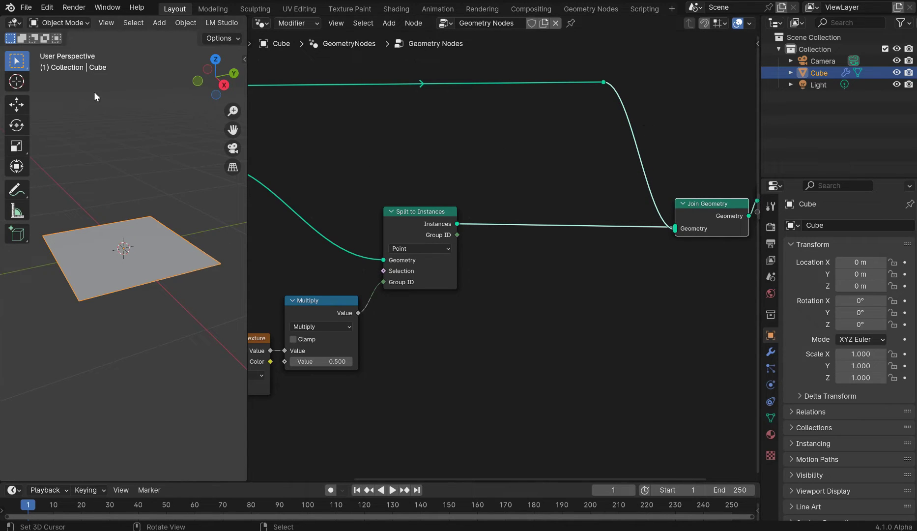
Step: Sketch irregular adjoining cell outlines over the grid in top view with the Annotate tool
{"action": "left_click", "coordinate": [18, 192]}
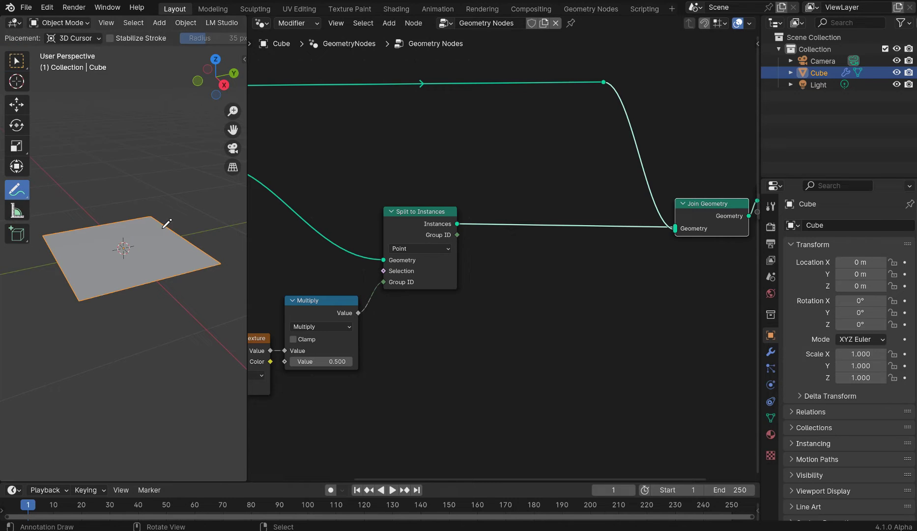
{"action": "key", "text": "KP_7"}
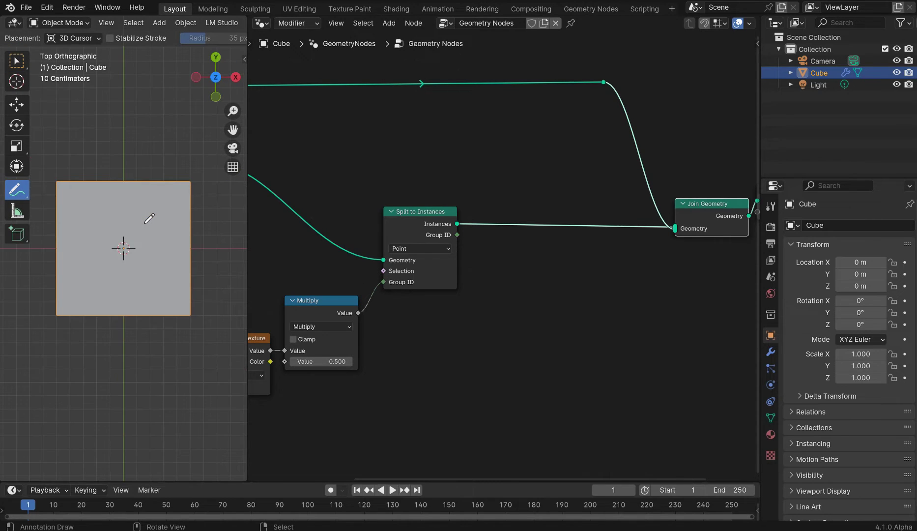
{"action": "scroll", "coordinate": [150, 199], "scroll_direction": "up", "scroll_amount": 2}
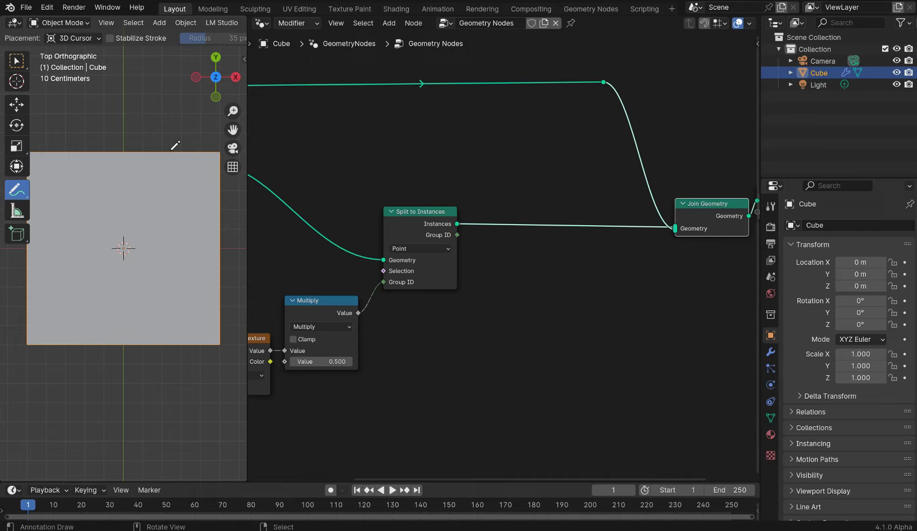
{"action": "mouse_move", "coordinate": [175, 145]}
{"action": "left_mouse_down"}
{"action": "mouse_move", "coordinate": [209, 216]}
{"action": "mouse_move", "coordinate": [234, 185]}
{"action": "mouse_move", "coordinate": [181, 143]}
{"action": "mouse_move", "coordinate": [130, 211]}
{"action": "mouse_move", "coordinate": [174, 206]}
{"action": "mouse_move", "coordinate": [165, 170]}
{"action": "mouse_move", "coordinate": [186, 186]}
{"action": "mouse_move", "coordinate": [170, 223]}
{"action": "mouse_move", "coordinate": [214, 231]}
{"action": "mouse_move", "coordinate": [148, 270]}
{"action": "mouse_move", "coordinate": [175, 244]}
{"action": "mouse_move", "coordinate": [113, 264]}
{"action": "mouse_move", "coordinate": [165, 280]}
{"action": "left_mouse_up"}
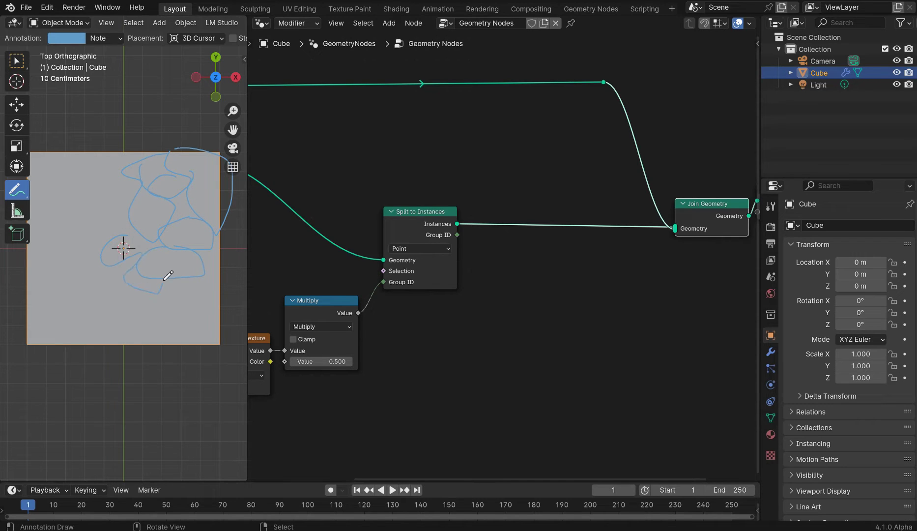
{"action": "mouse_move", "coordinate": [118, 241]}
{"action": "left_mouse_down"}
{"action": "mouse_move", "coordinate": [155, 237]}
{"action": "mouse_move", "coordinate": [168, 273]}
{"action": "left_mouse_up"}
Step: Examine the Grid node and the Voronoi Texture, White Noise Texture and Multiply chain that feeds the Group ID
{"action": "middle_click_drag", "start_coordinate": [320, 184], "coordinate": [598, 223]}
{"action": "scroll", "coordinate": [537, 215], "scroll_direction": "up", "scroll_amount": 6}
{"action": "middle_click_drag", "start_coordinate": [522, 226], "coordinate": [563, 232]}
{"action": "scroll", "coordinate": [504, 257], "scroll_direction": "up", "scroll_amount": 2}
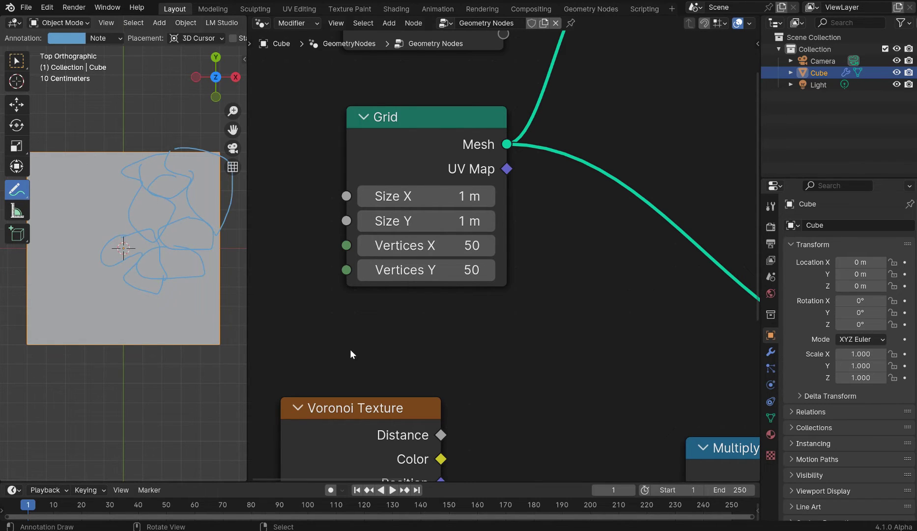
{"action": "middle_click_drag", "start_coordinate": [458, 391], "coordinate": [502, 90]}
{"action": "left_click_drag", "start_coordinate": [461, 129], "coordinate": [454, 128]}
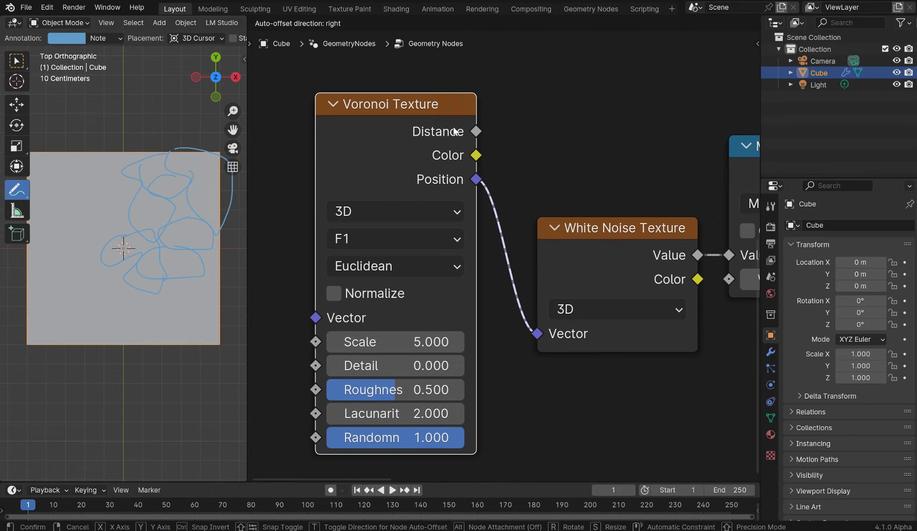
{"action": "mouse_move", "coordinate": [614, 226]}
{"action": "left_mouse_down"}
{"action": "mouse_move", "coordinate": [599, 234]}
{"action": "mouse_move", "coordinate": [612, 235]}
{"action": "left_mouse_up"}
{"action": "middle_click_drag", "start_coordinate": [600, 173], "coordinate": [305, 203]}
{"action": "left_click_drag", "start_coordinate": [530, 169], "coordinate": [523, 187]}
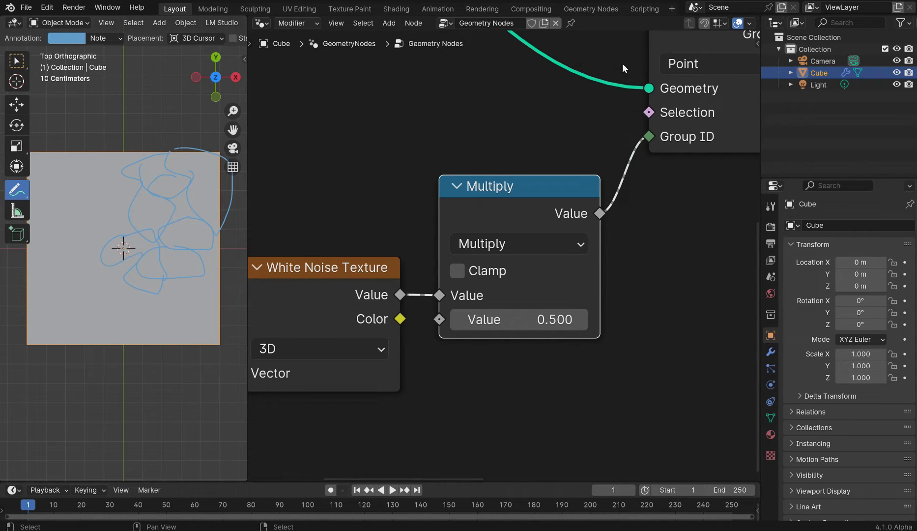
Step: Erase the annotation strokes over the grid, then restore the selection tool with the viewport toolbar hidden
{"action": "middle_click_drag", "start_coordinate": [156, 258], "coordinate": [148, 234]}
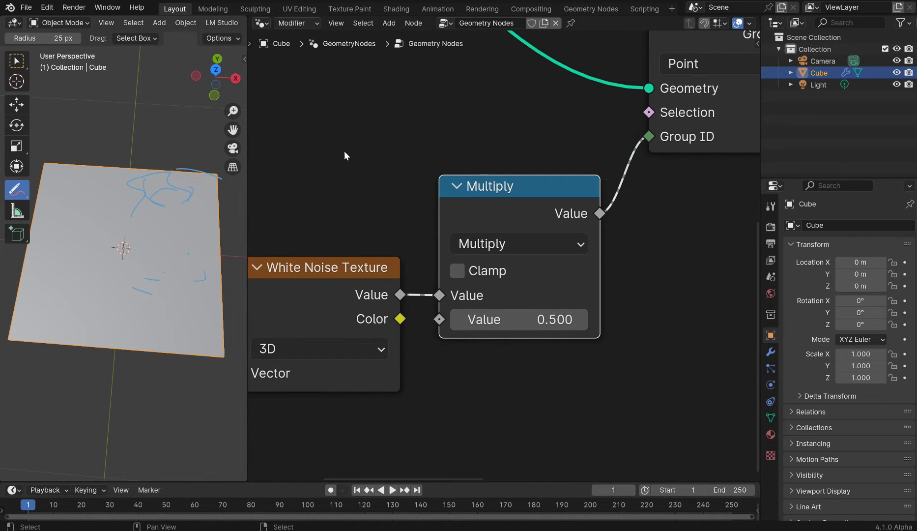
{"action": "mouse_move", "coordinate": [227, 171]}
{"action": "left_mouse_down"}
{"action": "mouse_move", "coordinate": [137, 188]}
{"action": "mouse_move", "coordinate": [203, 121]}
{"action": "mouse_move", "coordinate": [84, 291]}
{"action": "mouse_move", "coordinate": [234, 151]}
{"action": "mouse_move", "coordinate": [157, 319]}
{"action": "mouse_move", "coordinate": [212, 224]}
{"action": "mouse_move", "coordinate": [106, 266]}
{"action": "left_mouse_up"}
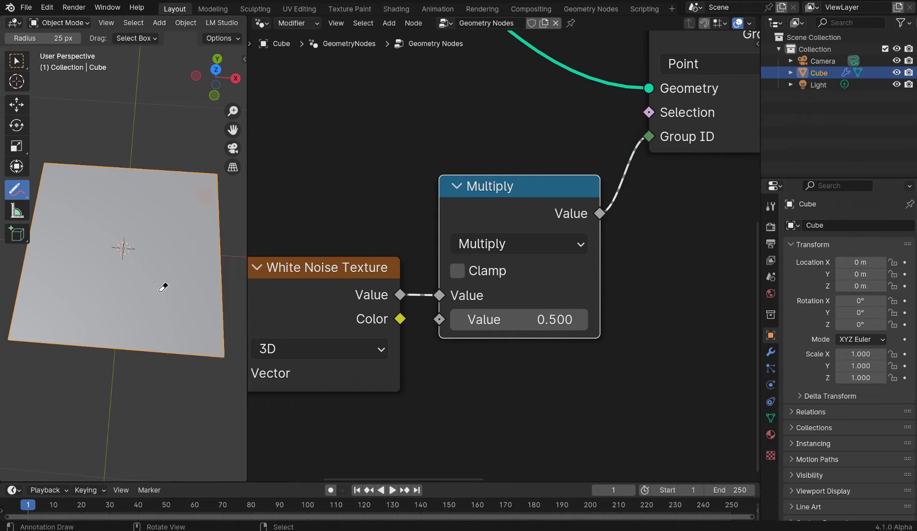
{"action": "left_click_drag", "start_coordinate": [16, 61], "coordinate": [66, 68]}
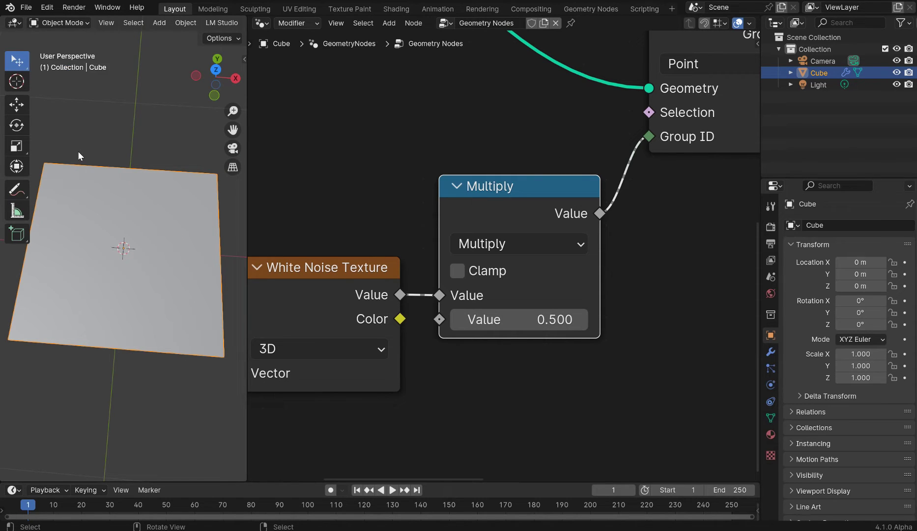
{"action": "key", "text": "t"}
{"action": "scroll", "coordinate": [678, 194], "scroll_direction": "down", "scroll_amount": 4}
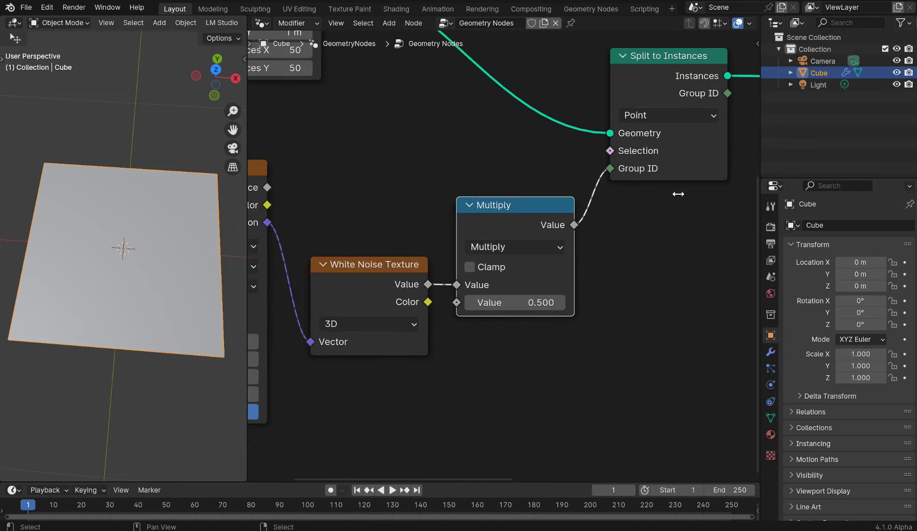
Step: Insert a Translate Instances node on the link between Split to Instances and Join Geometry
{"action": "scroll", "coordinate": [678, 193], "scroll_direction": "down", "scroll_amount": 4}
{"action": "middle_click_drag", "start_coordinate": [688, 174], "coordinate": [481, 226]}
{"action": "middle_click_drag", "start_coordinate": [646, 211], "coordinate": [629, 212]}
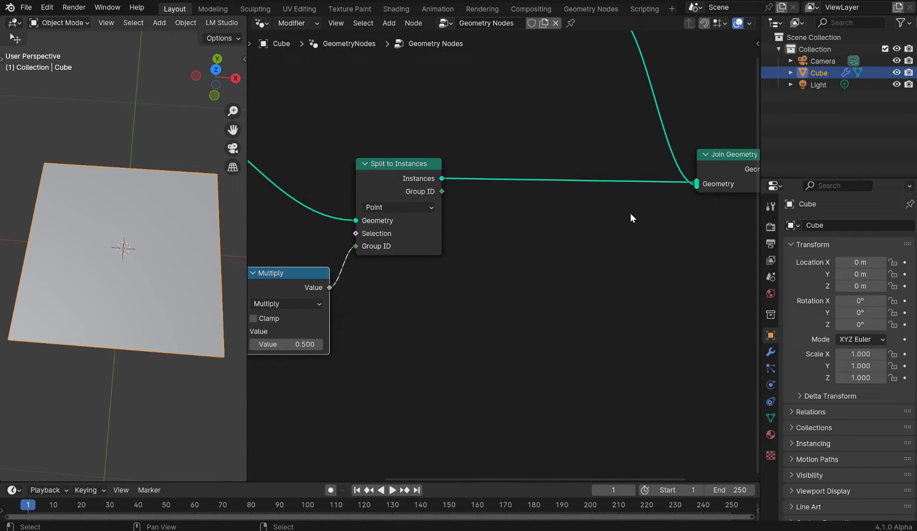
{"action": "key", "text": "shift+a"}
{"action": "type", "text": "tr"}
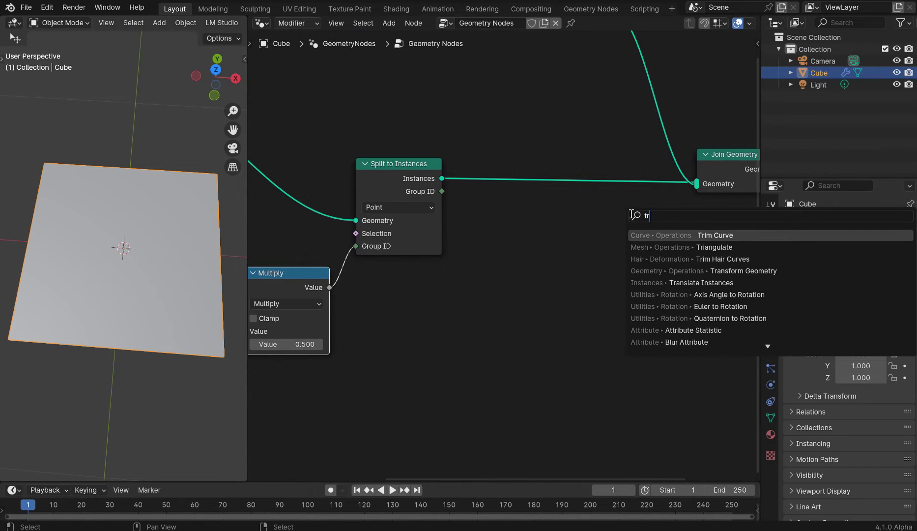
{"action": "type", "text": "ans"}
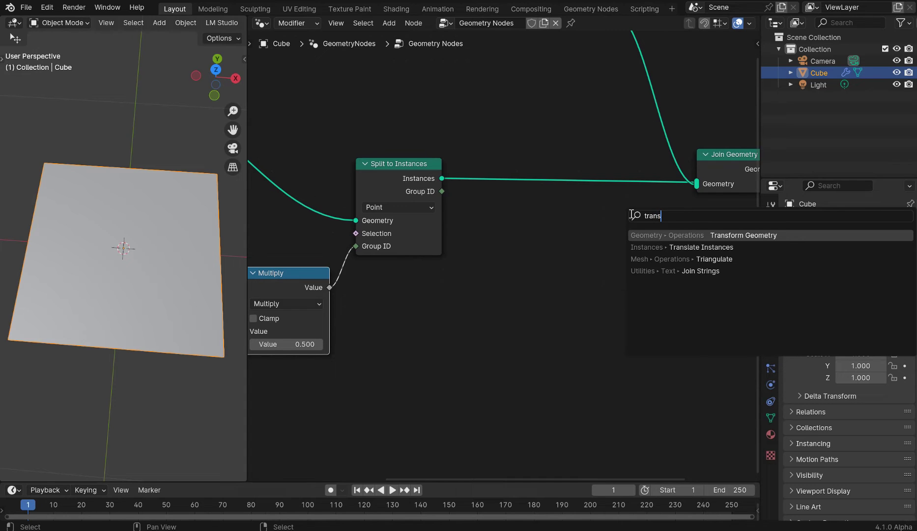
{"action": "left_click", "coordinate": [653, 247]}
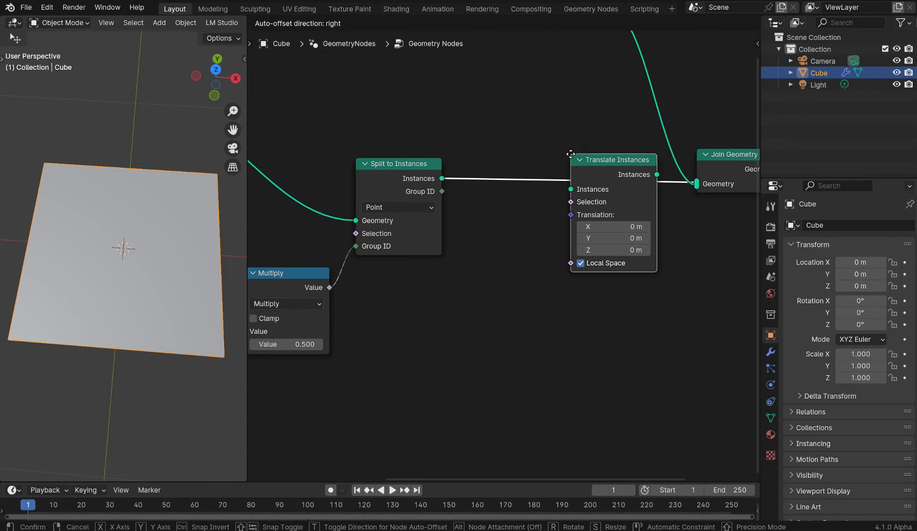
{"action": "left_click", "coordinate": [570, 153]}
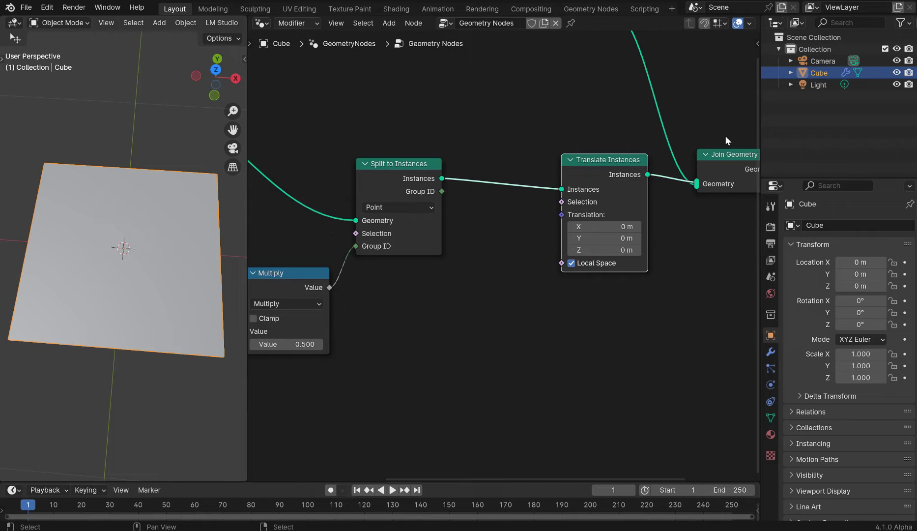
Step: Rearrange the Join Geometry and Translate Instances nodes to spread them out before the Group Output
{"action": "middle_click_drag", "start_coordinate": [726, 137], "coordinate": [531, 169]}
{"action": "left_click_drag", "start_coordinate": [605, 183], "coordinate": [722, 162]}
{"action": "left_click_drag", "start_coordinate": [542, 191], "coordinate": [651, 144]}
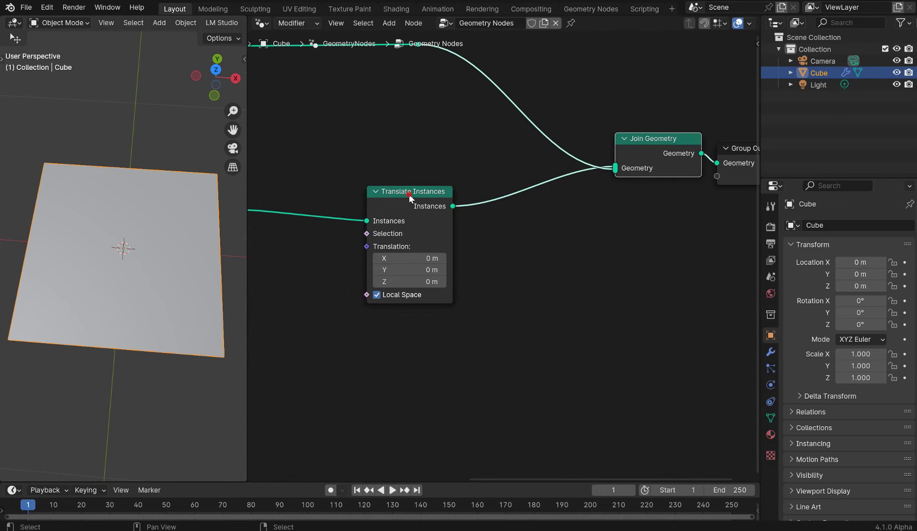
{"action": "left_click_drag", "start_coordinate": [411, 197], "coordinate": [432, 201]}
{"action": "left_click_drag", "start_coordinate": [650, 150], "coordinate": [635, 137]}
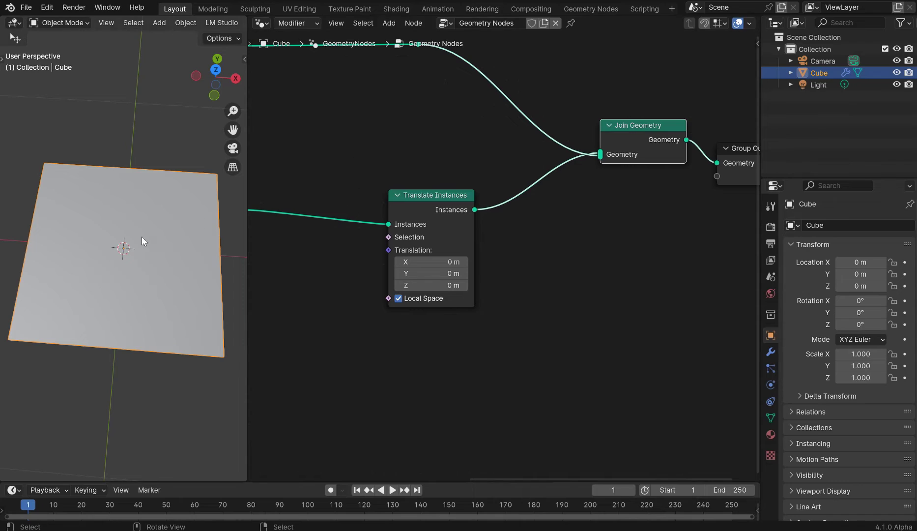
Step: Add a Random Value node from the Split to Instances Group ID output and move Translate Instances farther along to make room
{"action": "scroll", "coordinate": [478, 275], "scroll_direction": "down", "scroll_amount": 1}
{"action": "middle_click_drag", "start_coordinate": [506, 285], "coordinate": [598, 266]}
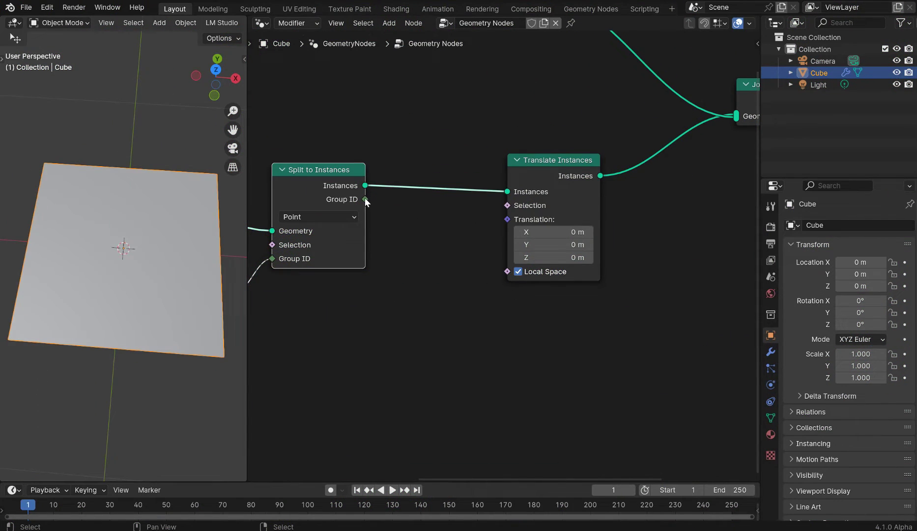
{"action": "left_click_drag", "start_coordinate": [365, 200], "coordinate": [356, 339]}
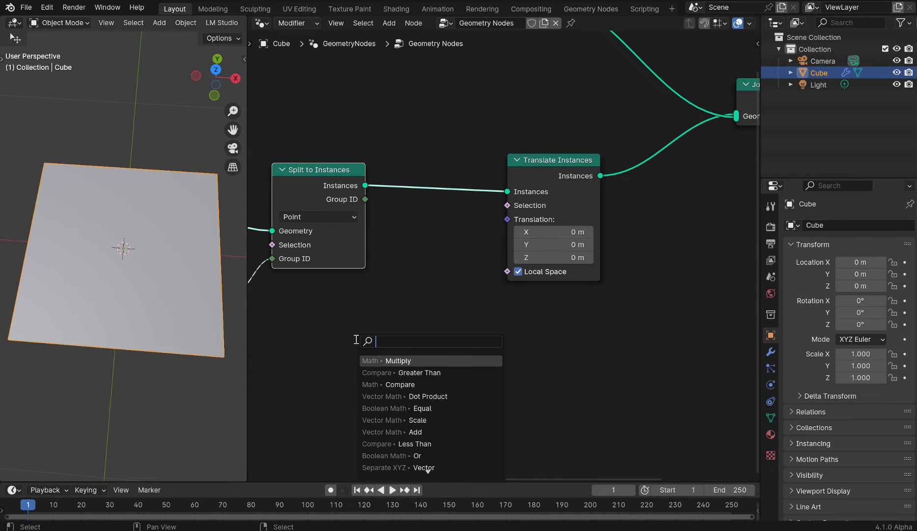
{"action": "type", "text": "random"}
{"action": "key", "text": "Return"}
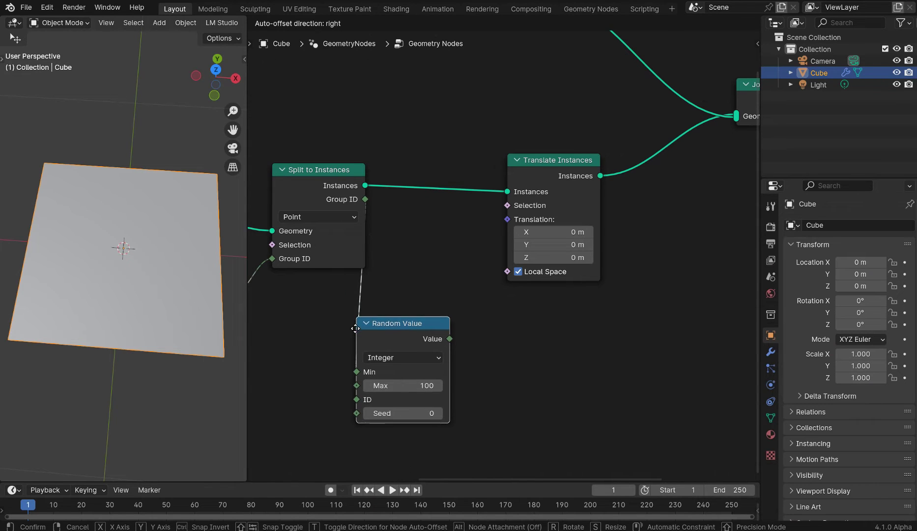
{"action": "left_click", "coordinate": [350, 316]}
{"action": "left_click_drag", "start_coordinate": [523, 175], "coordinate": [635, 167]}
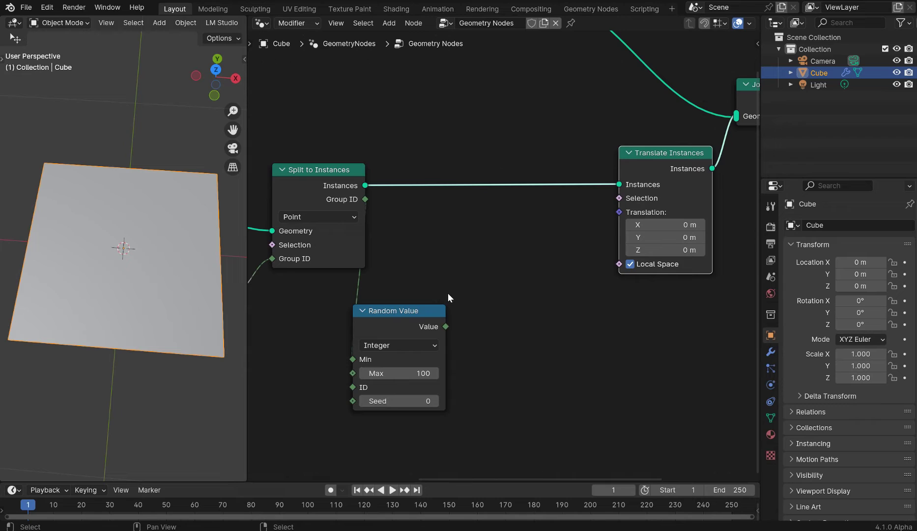
Step: Set the Random Value node to Float and connect the Split to Instances Group ID output to its ID input
{"action": "left_click_drag", "start_coordinate": [445, 326], "coordinate": [510, 335]}
{"action": "right_click", "coordinate": [510, 335]}
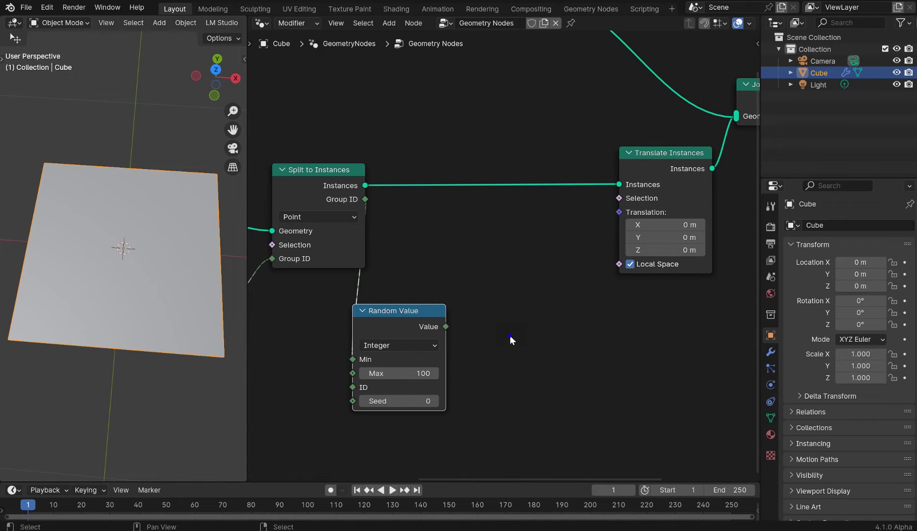
{"action": "left_click", "coordinate": [424, 346]}
{"action": "left_click", "coordinate": [425, 345]}
{"action": "left_click", "coordinate": [401, 374]}
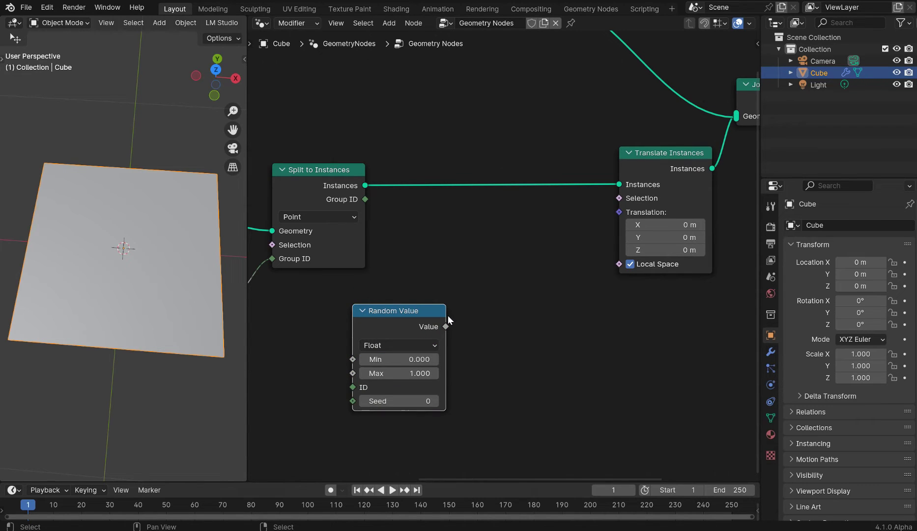
{"action": "left_click_drag", "start_coordinate": [366, 199], "coordinate": [355, 385]}
Step: Add a Divide math node fed by the Random Value output and place it directly after that node
{"action": "left_click_drag", "start_coordinate": [442, 326], "coordinate": [510, 346]}
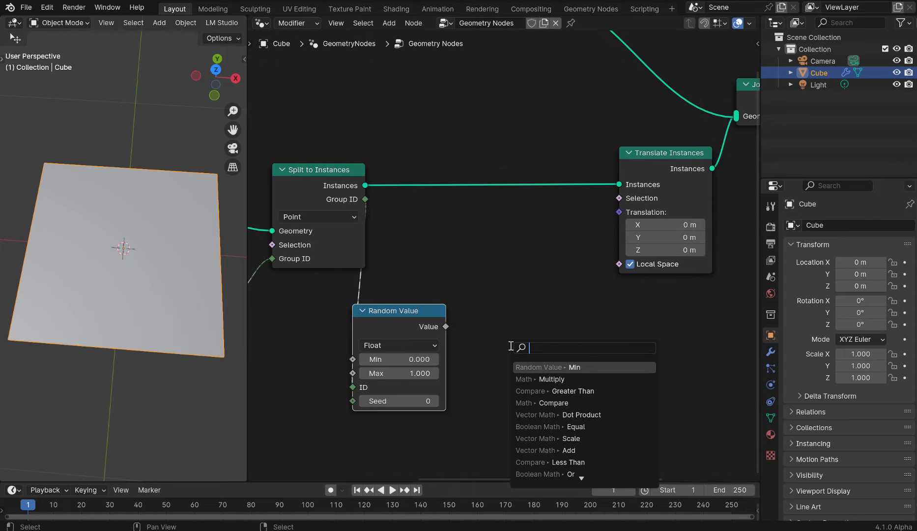
{"action": "type", "text": "math div"}
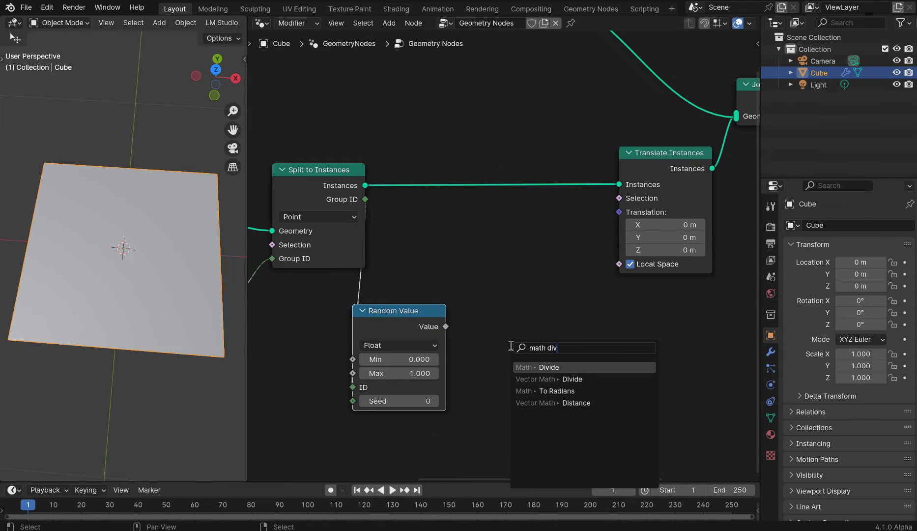
{"action": "left_click", "coordinate": [540, 366]}
{"action": "left_click", "coordinate": [495, 341]}
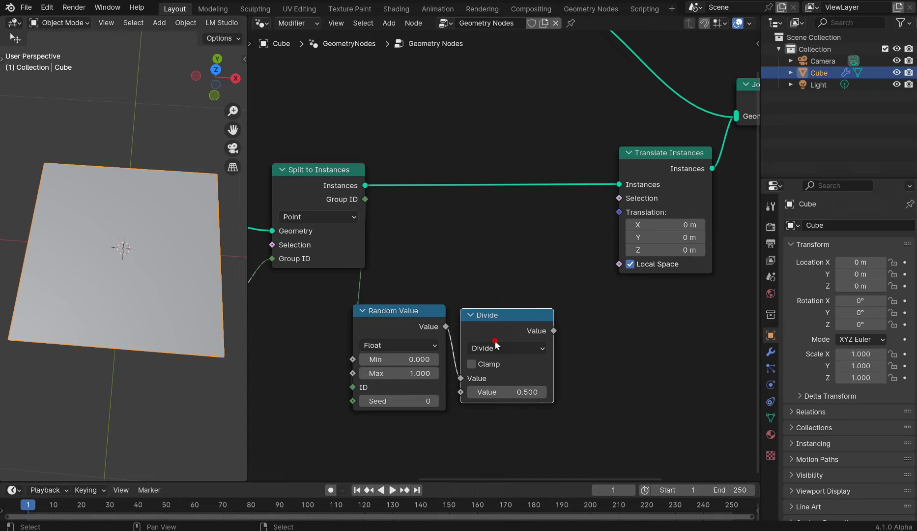
Step: Add a Combine XYZ node with the Divide result feeding Z, and connect its vector to the Translate Instances Translation input
{"action": "middle_click_drag", "start_coordinate": [574, 339], "coordinate": [507, 354]}
{"action": "left_click_drag", "start_coordinate": [590, 169], "coordinate": [638, 177]}
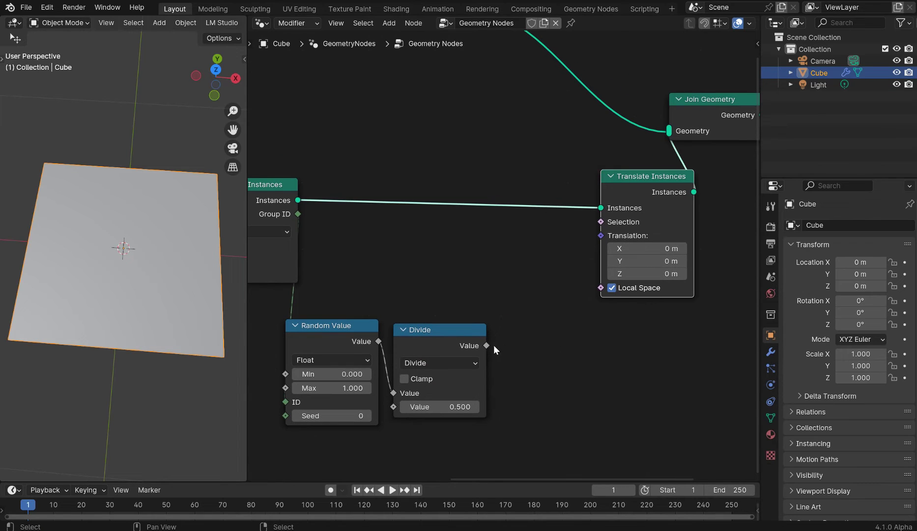
{"action": "left_click_drag", "start_coordinate": [487, 345], "coordinate": [534, 326]}
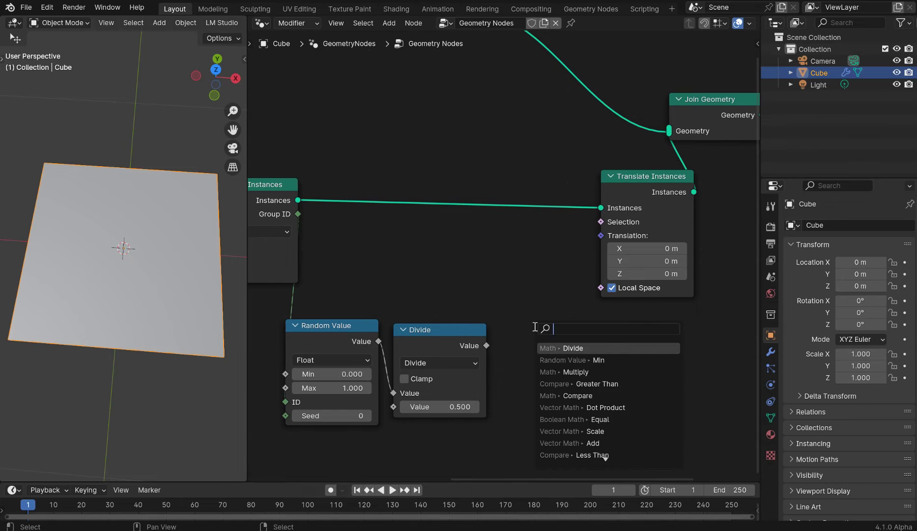
{"action": "type", "text": "combin"}
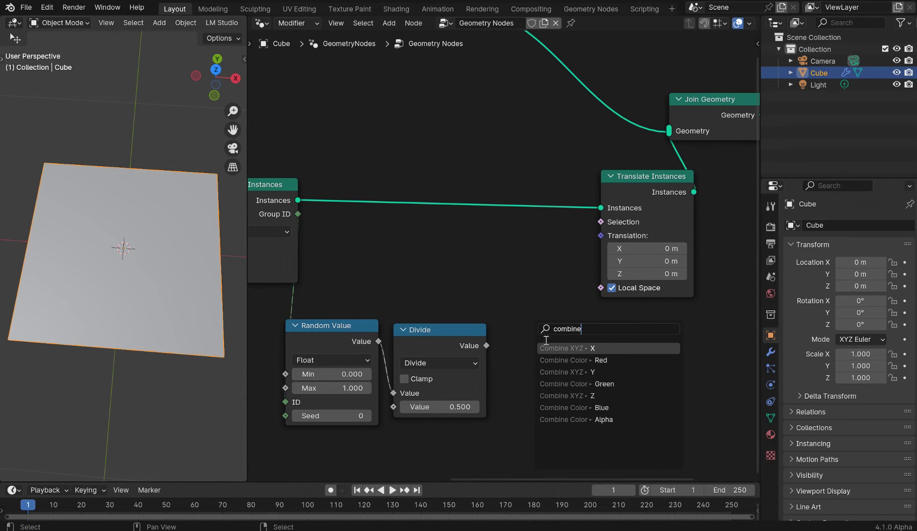
{"action": "type", "text": "e"}
{"action": "left_click", "coordinate": [546, 347]}
{"action": "left_click", "coordinate": [510, 367]}
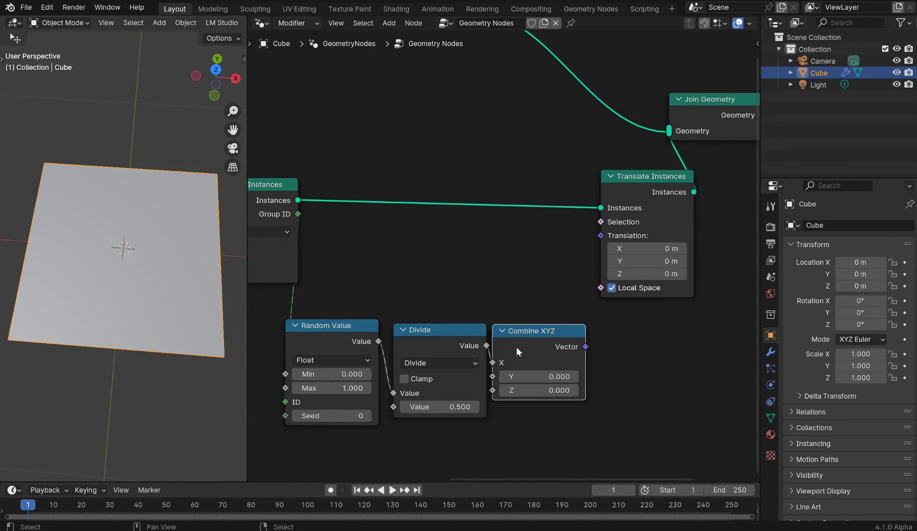
{"action": "left_click_drag", "start_coordinate": [509, 355], "coordinate": [500, 393]}
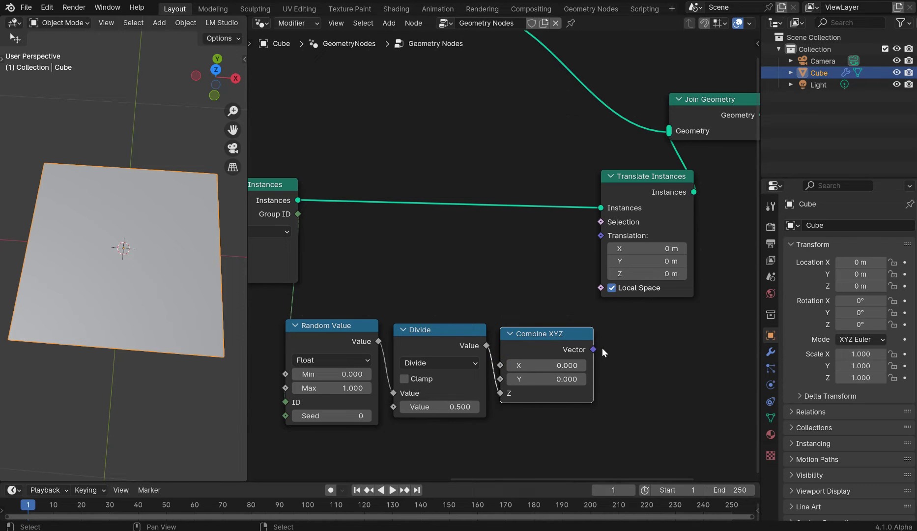
{"action": "left_click_drag", "start_coordinate": [593, 348], "coordinate": [602, 236]}
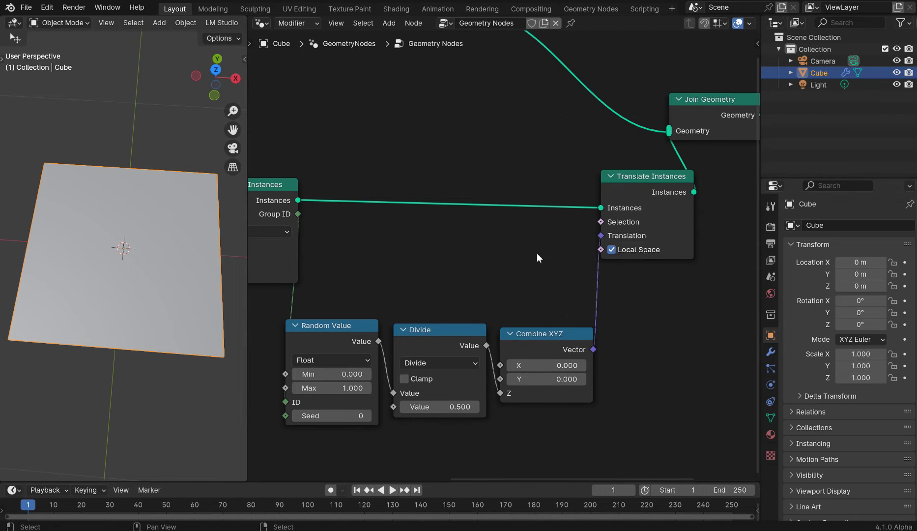
Step: Inspect the instance information on the Split to Instances output and the nodes feeding its Group ID
{"action": "middle_click_drag", "start_coordinate": [359, 218], "coordinate": [691, 308]}
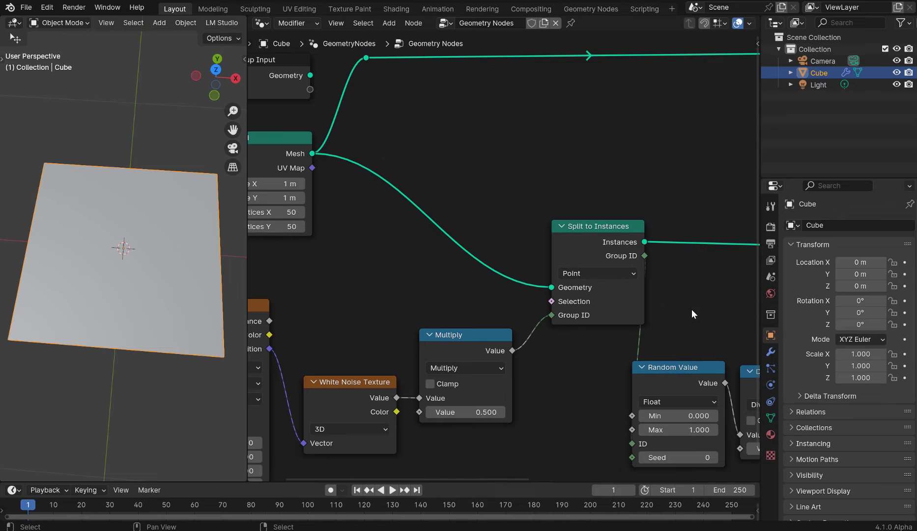
{"action": "mouse_move", "coordinate": [609, 243]}
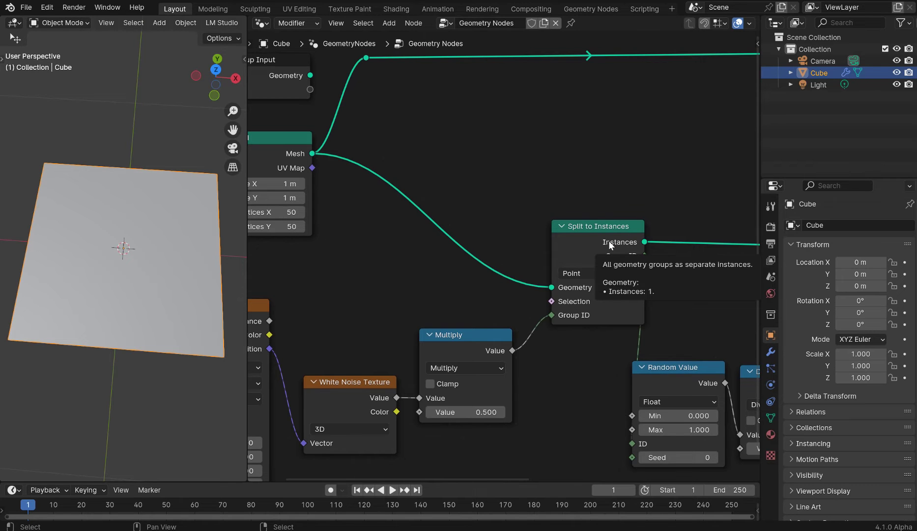
{"action": "scroll", "coordinate": [385, 178], "scroll_direction": "down", "scroll_amount": 3}
{"action": "middle_click_drag", "start_coordinate": [385, 178], "coordinate": [445, 108]}
{"action": "scroll", "coordinate": [573, 280], "scroll_direction": "up", "scroll_amount": 5}
{"action": "scroll", "coordinate": [573, 280], "scroll_direction": "down", "scroll_amount": 5}
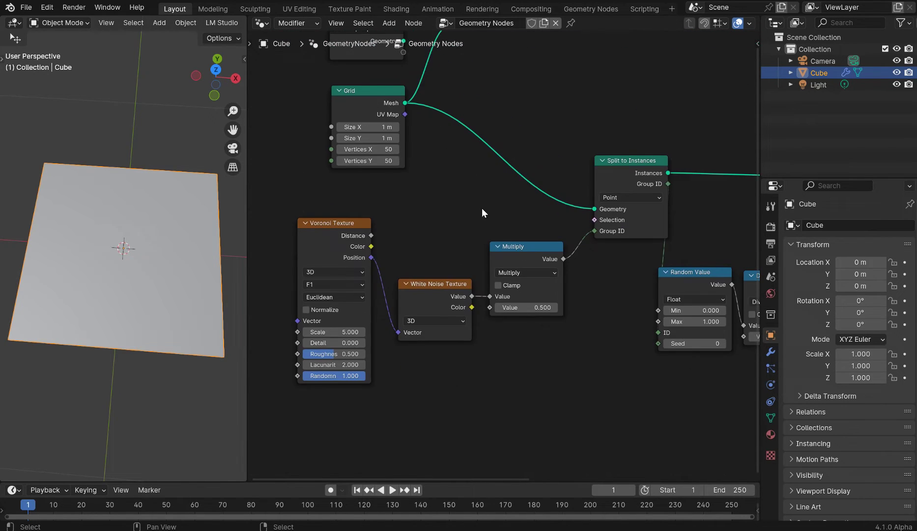
Step: Expose the Multiply node's second value through a nearby Group Input node and pin the object's modifier properties
{"action": "middle_click_drag", "start_coordinate": [482, 209], "coordinate": [504, 320]}
{"action": "left_click_drag", "start_coordinate": [409, 140], "coordinate": [472, 325]}
{"action": "scroll", "coordinate": [549, 293], "scroll_direction": "up", "scroll_amount": 1}
{"action": "middle_click_drag", "start_coordinate": [599, 403], "coordinate": [549, 293]}
{"action": "left_click_drag", "start_coordinate": [452, 338], "coordinate": [423, 252]}
{"action": "left_click", "coordinate": [770, 352]}
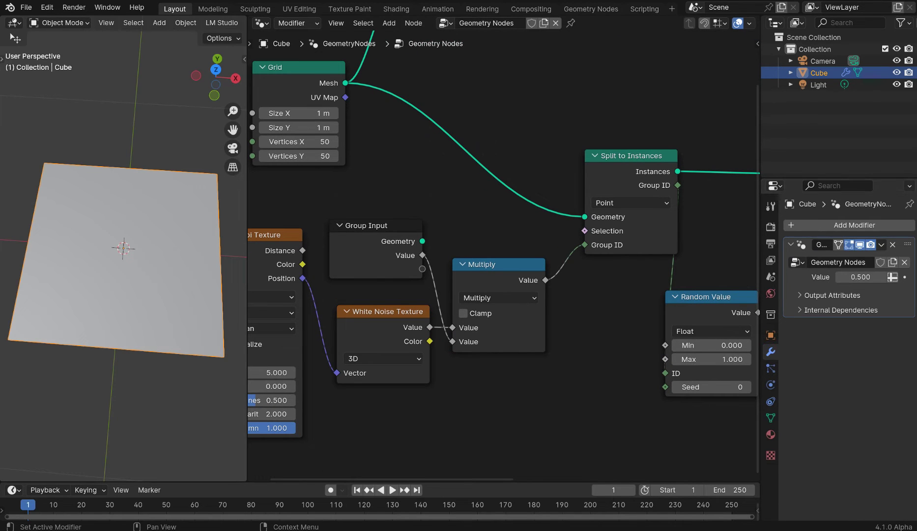
{"action": "left_click", "coordinate": [909, 204]}
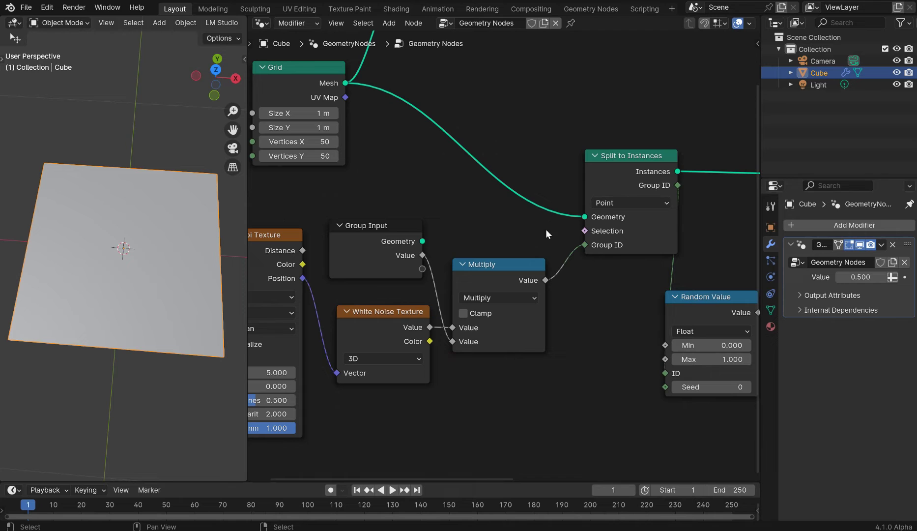
Step: Move the Group Input node in front of the Voronoi Texture and expose the texture's Scale as a group input
{"action": "middle_click_drag", "start_coordinate": [574, 277], "coordinate": [533, 259]}
{"action": "scroll", "coordinate": [534, 259], "scroll_direction": "down", "scroll_amount": 3}
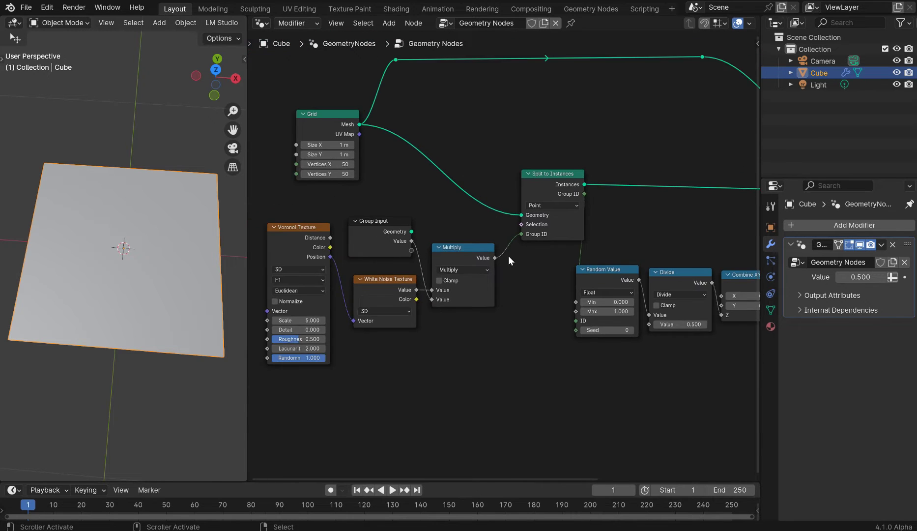
{"action": "middle_click_drag", "start_coordinate": [652, 325], "coordinate": [640, 328]}
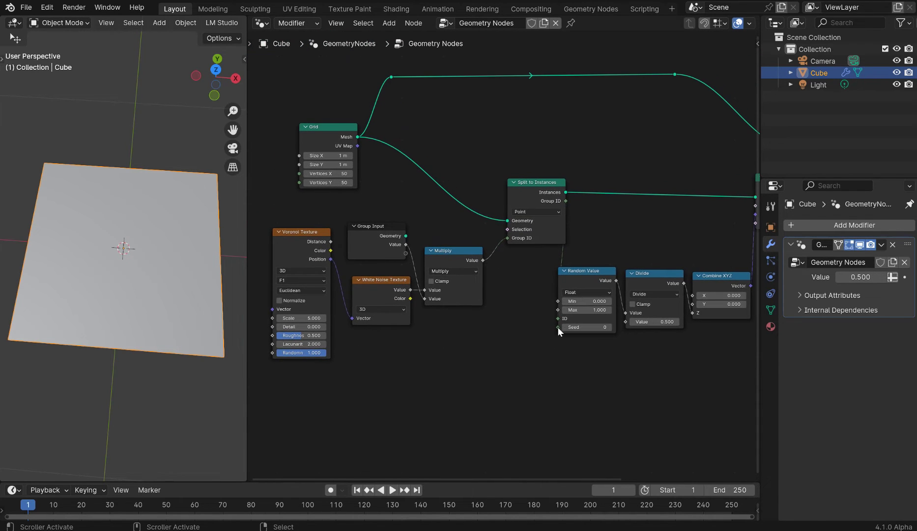
{"action": "middle_click_drag", "start_coordinate": [635, 257], "coordinate": [679, 308]}
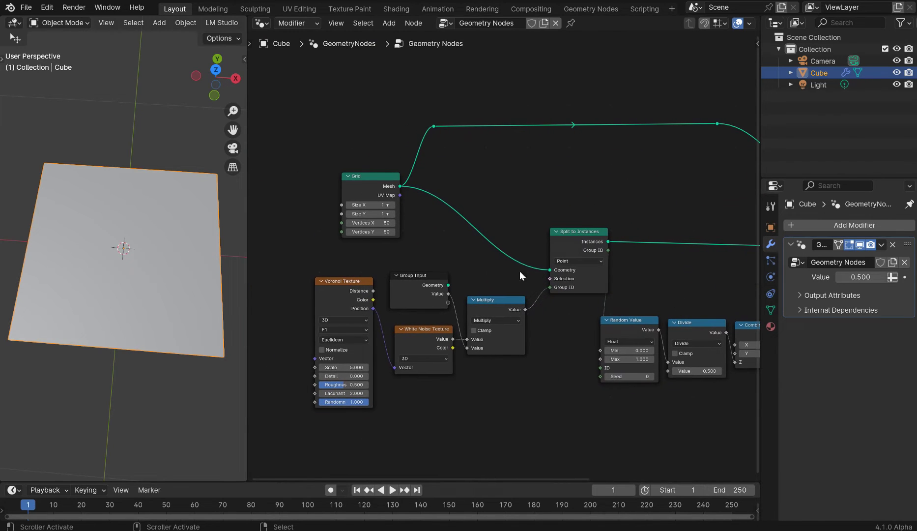
{"action": "left_click_drag", "start_coordinate": [428, 283], "coordinate": [294, 334]}
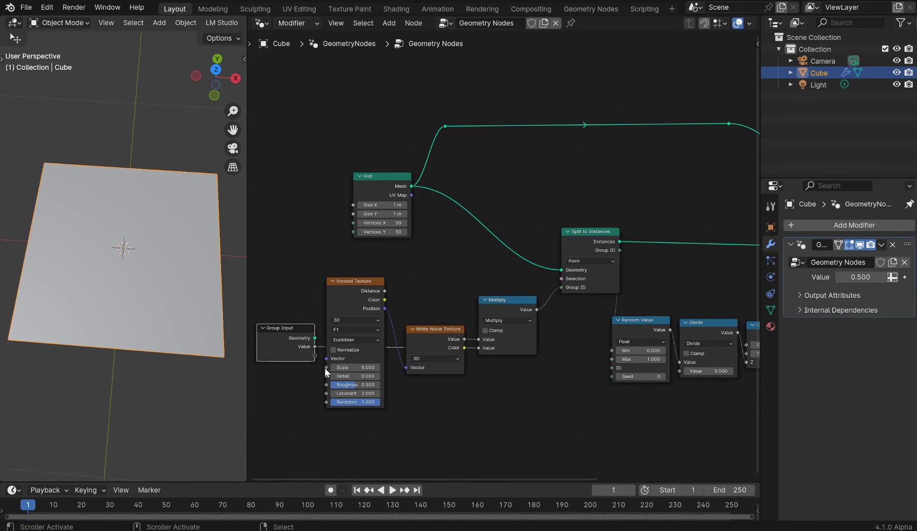
{"action": "left_click_drag", "start_coordinate": [326, 367], "coordinate": [301, 330]}
Step: Move the Group Input node beside the Grid node and drive both Vertices X and Vertices Y from one new group input
{"action": "middle_click_drag", "start_coordinate": [507, 322], "coordinate": [496, 354]}
{"action": "left_click_drag", "start_coordinate": [295, 376], "coordinate": [292, 275]}
{"action": "middle_click_drag", "start_coordinate": [468, 280], "coordinate": [594, 284]}
{"action": "scroll", "coordinate": [594, 285], "scroll_direction": "up", "scroll_amount": 8}
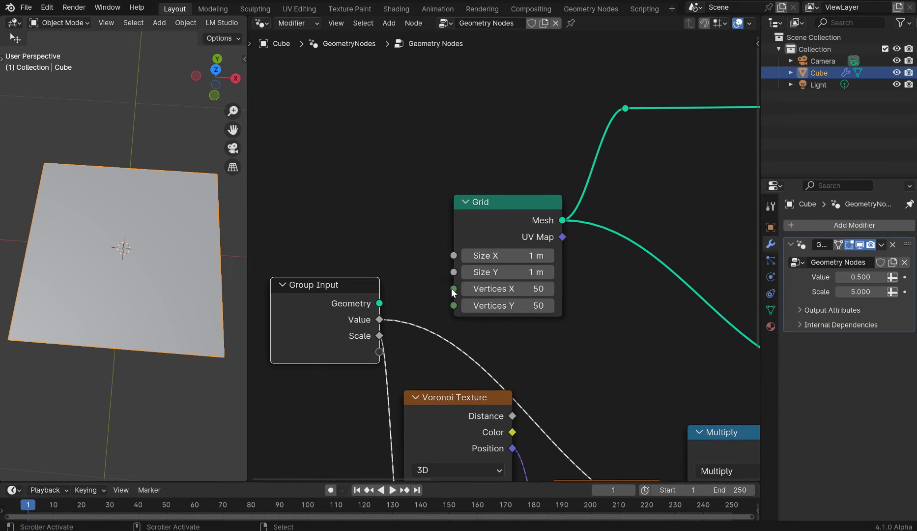
{"action": "left_click_drag", "start_coordinate": [453, 289], "coordinate": [446, 307]}
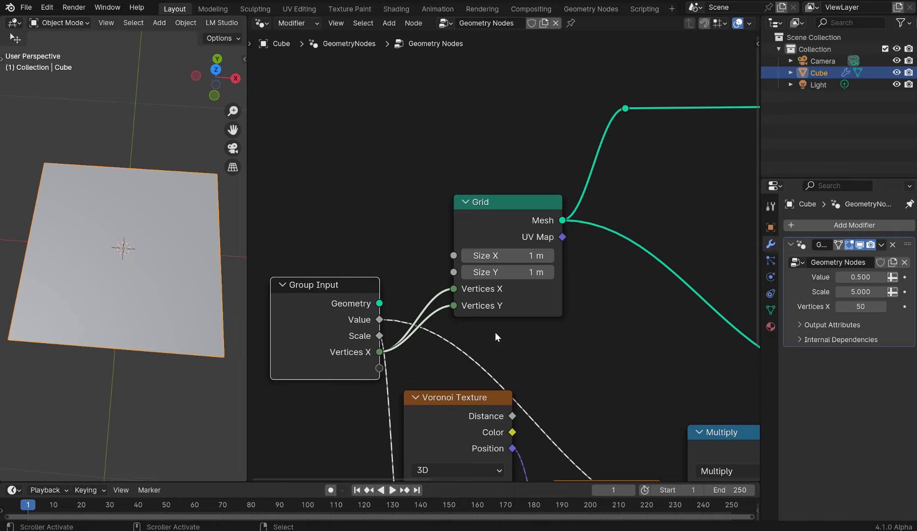
Step: Set the modifier's Vertices X to 55 and its Value to 0.870
{"action": "left_click_drag", "start_coordinate": [860, 306], "coordinate": [878, 307]}
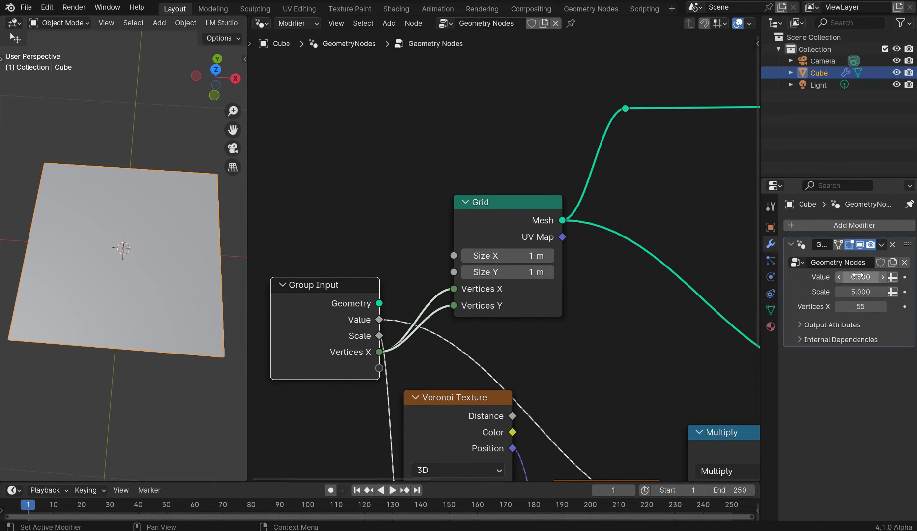
{"action": "mouse_move", "coordinate": [857, 276]}
{"action": "left_mouse_down"}
{"action": "mouse_move", "coordinate": [864, 277]}
{"action": "mouse_move", "coordinate": [850, 276]}
{"action": "left_mouse_up"}
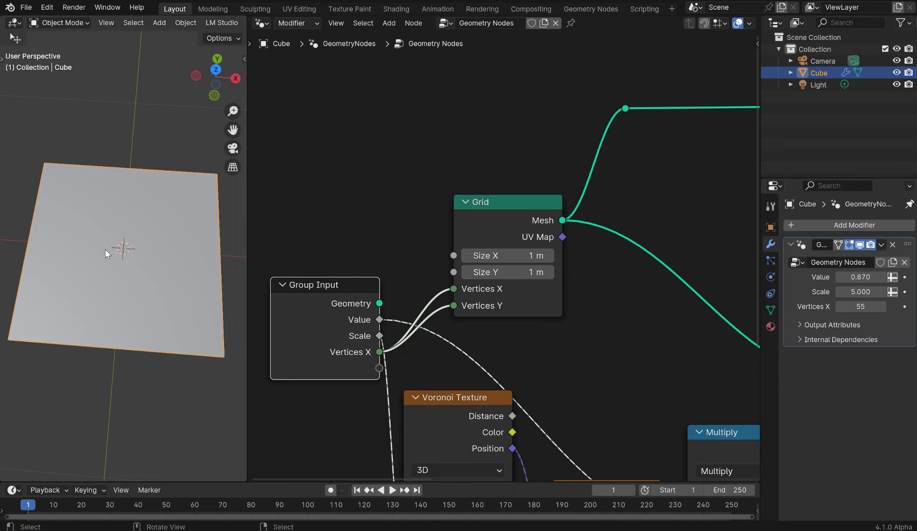
Step: Rename the node group's Value input to Split in the group interface
{"action": "middle_click_drag", "start_coordinate": [105, 248], "coordinate": [165, 242]}
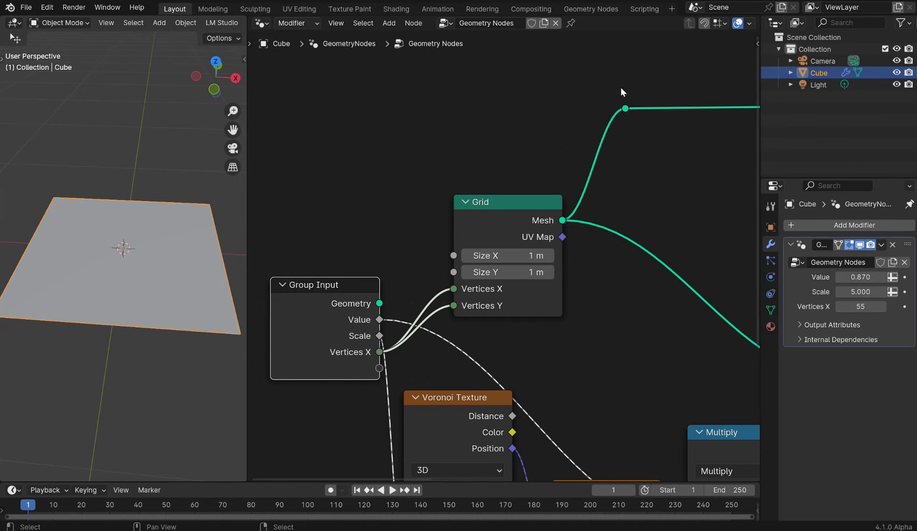
{"action": "scroll", "coordinate": [618, 118], "scroll_direction": "down", "scroll_amount": 2}
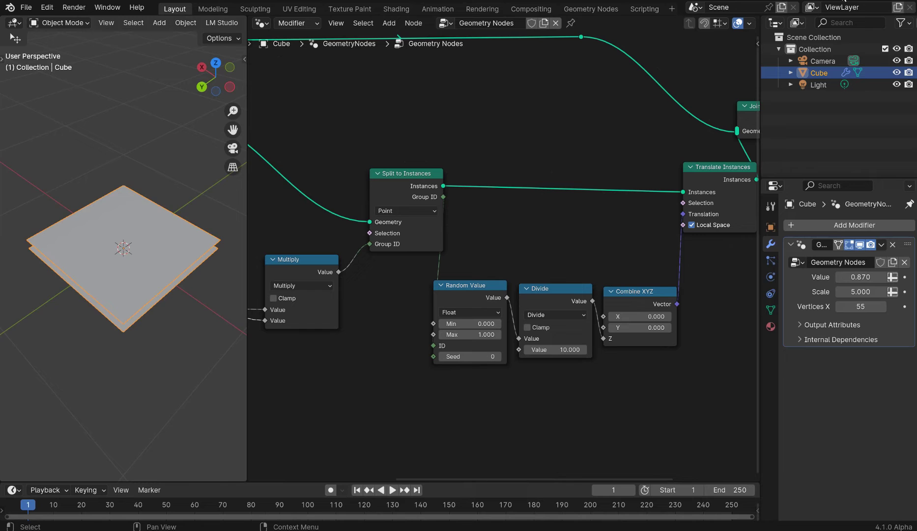
{"action": "middle_click_drag", "start_coordinate": [131, 175], "coordinate": [120, 257]}
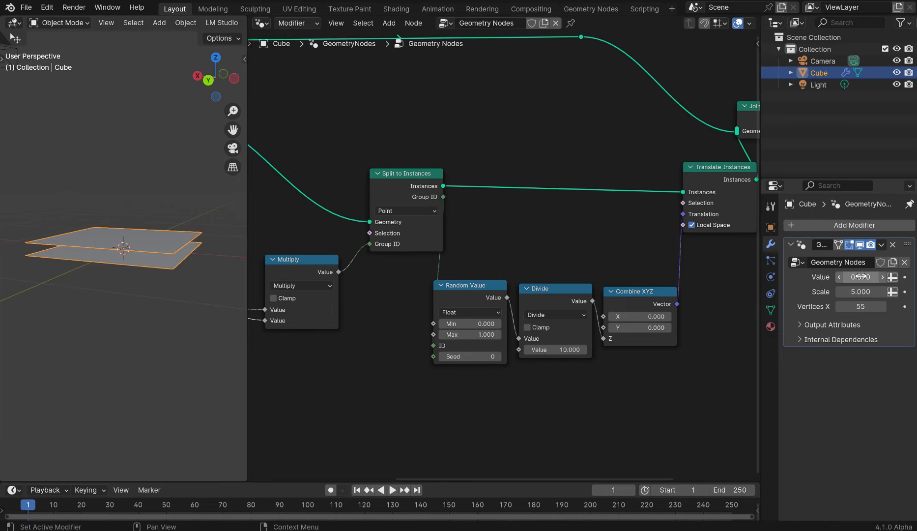
{"action": "key", "text": "n"}
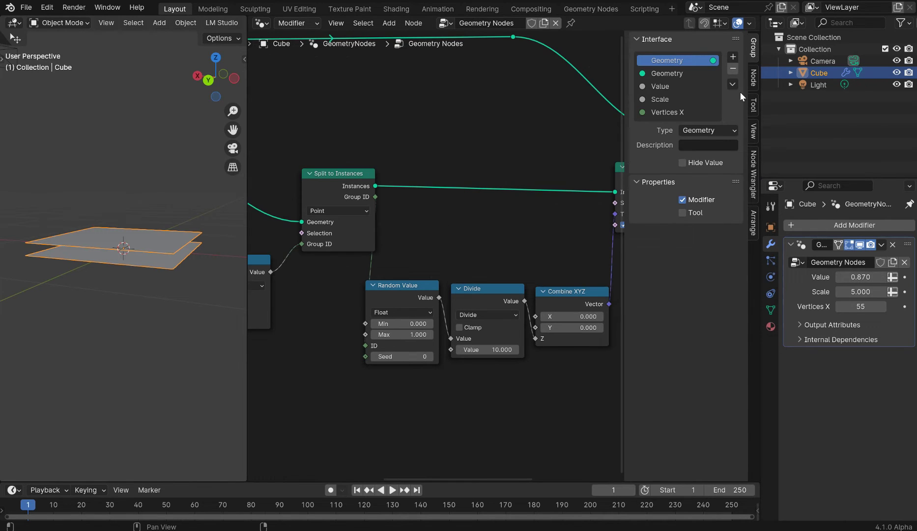
{"action": "double_click", "coordinate": [663, 86]}
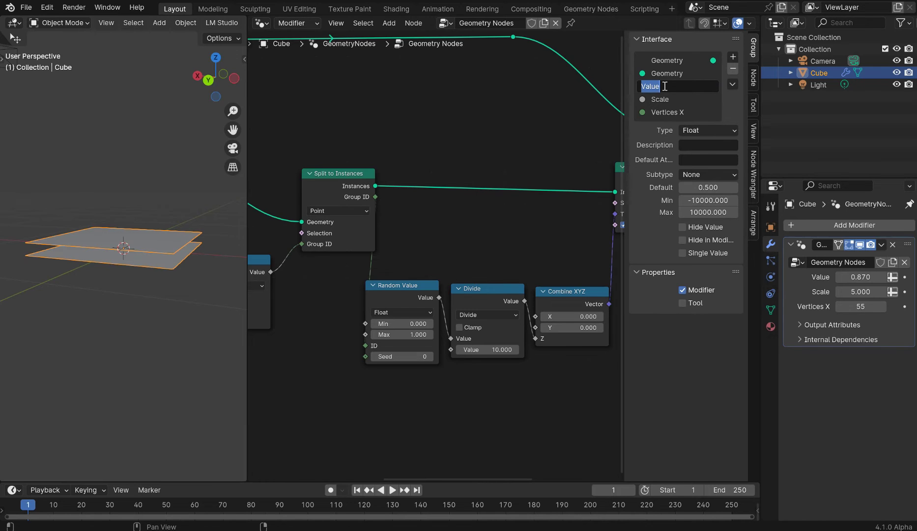
{"action": "type", "text": "Split"}
{"action": "key", "text": "Return"}
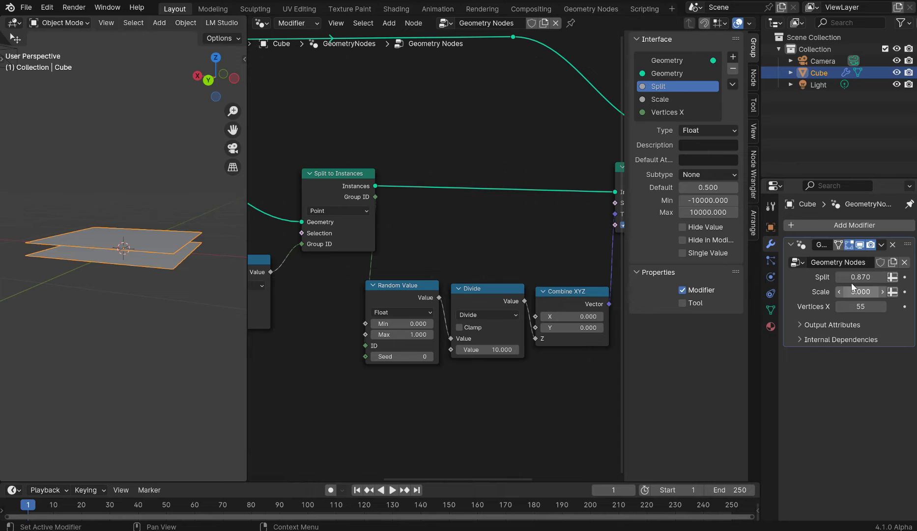
Step: Set the modifier's Split value to 4.240 and deselect the grid object
{"action": "left_click_drag", "start_coordinate": [852, 279], "coordinate": [904, 279]}
{"action": "middle_click_drag", "start_coordinate": [127, 254], "coordinate": [157, 268]}
{"action": "scroll", "coordinate": [158, 269], "scroll_direction": "up", "scroll_amount": 3}
{"action": "left_click", "coordinate": [192, 157]}
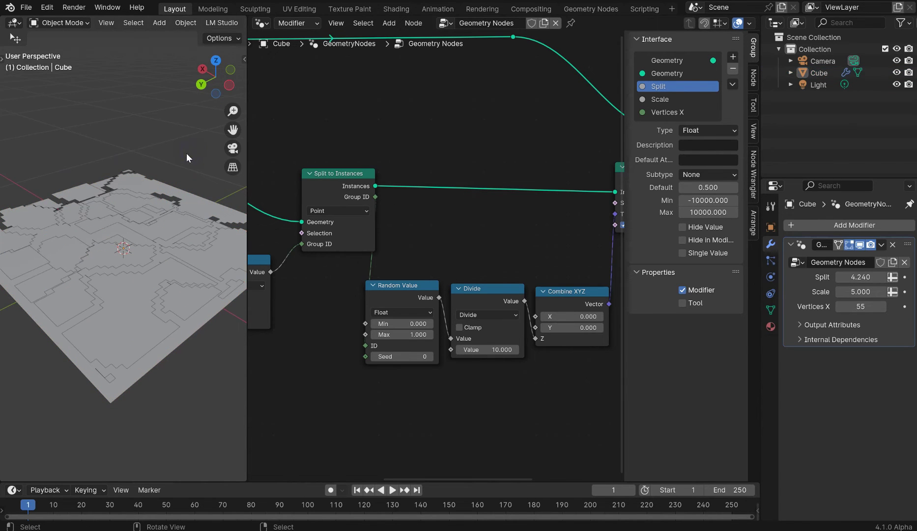
Step: Turn on Cavity in the viewport shading options and set its type to Both
{"action": "scroll", "coordinate": [238, 27], "scroll_direction": "down", "scroll_amount": 10}
{"action": "left_click", "coordinate": [231, 23]}
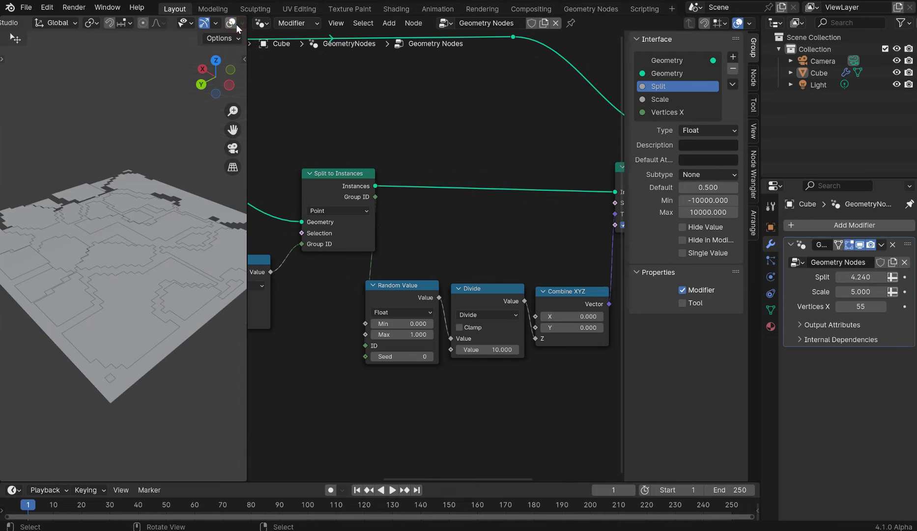
{"action": "scroll", "coordinate": [236, 25], "scroll_direction": "down", "scroll_amount": 5}
{"action": "left_click", "coordinate": [237, 24]}
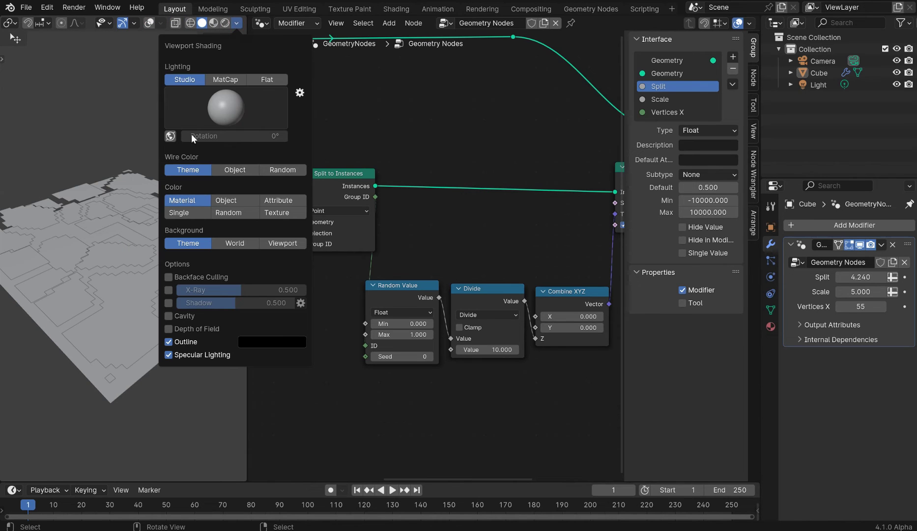
{"action": "left_click", "coordinate": [169, 317]}
{"action": "left_click", "coordinate": [295, 316]}
{"action": "left_click", "coordinate": [274, 356]}
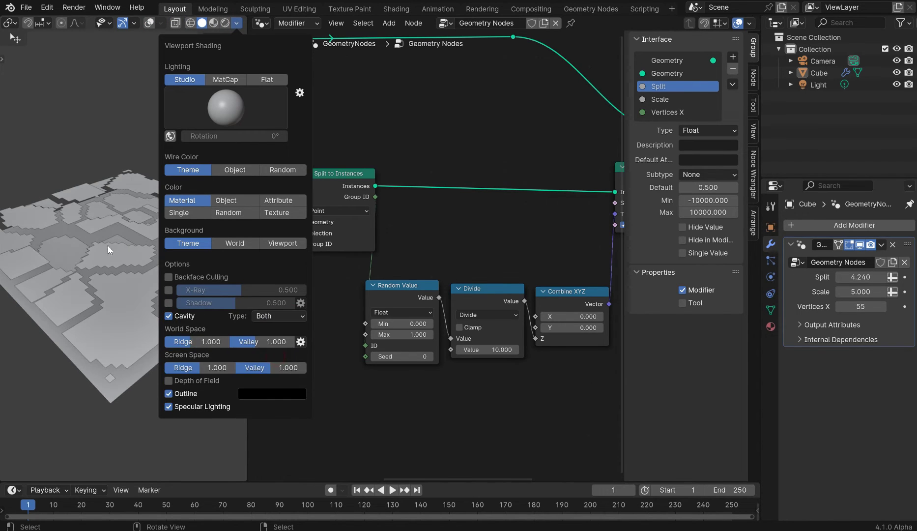
Step: Insert an Extrude Mesh node on the link between Translate Instances and Join Geometry
{"action": "middle_click_drag", "start_coordinate": [118, 183], "coordinate": [163, 196]}
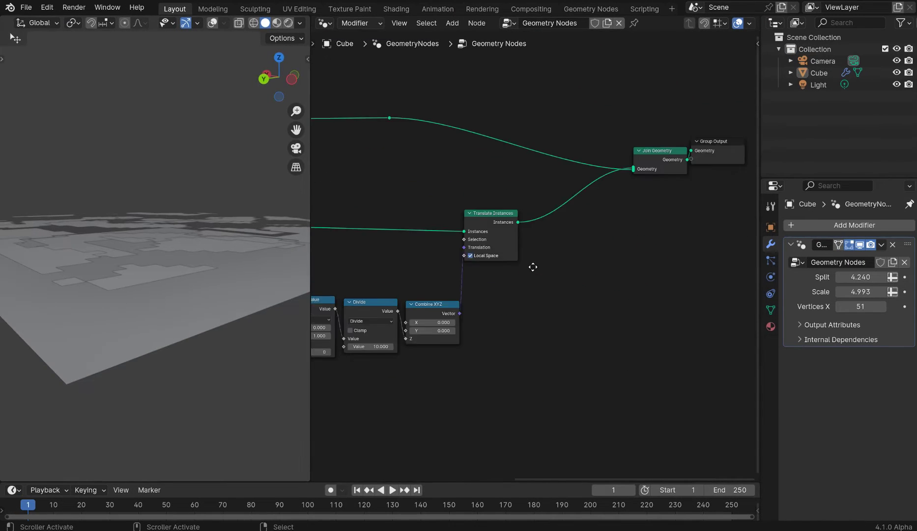
{"action": "scroll", "coordinate": [667, 221], "scroll_direction": "up", "scroll_amount": 2}
{"action": "middle_click_drag", "start_coordinate": [667, 221], "coordinate": [640, 297]}
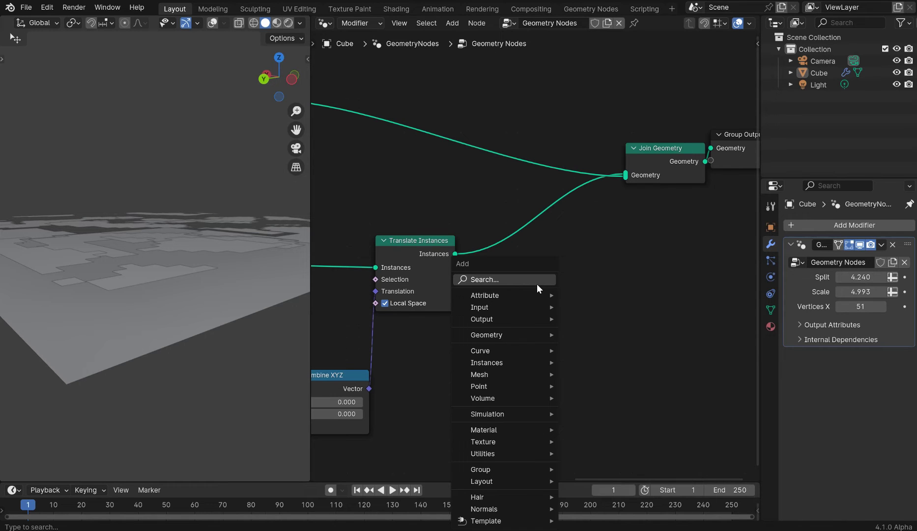
{"action": "type", "text": "extru"}
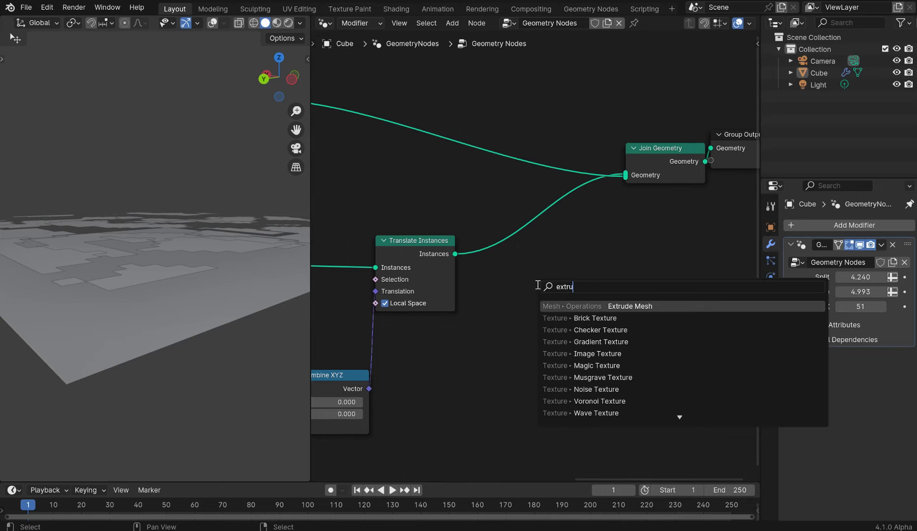
{"action": "key", "text": "Return"}
{"action": "left_click", "coordinate": [502, 215]}
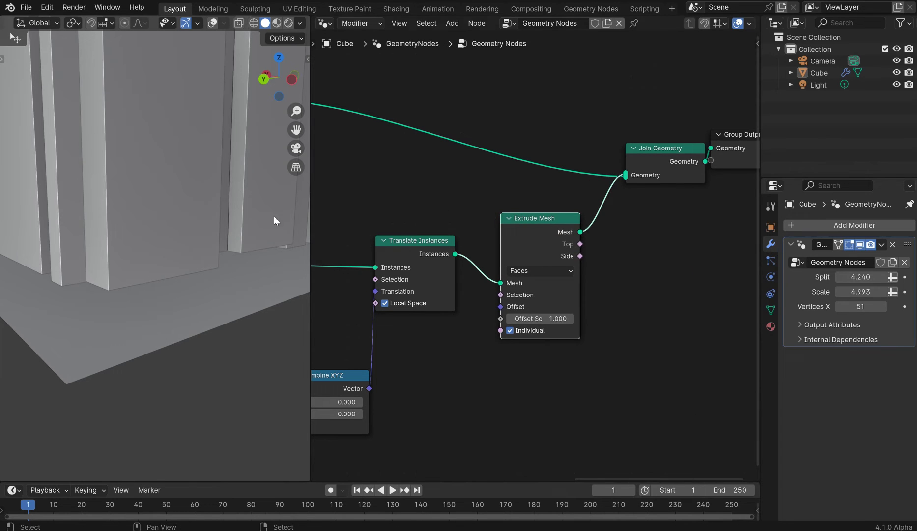
Step: Set the Extrude Mesh Offset Scale to 0.01 with Individual off, and disconnect the original grid branch from Join Geometry
{"action": "left_click", "coordinate": [553, 319]}
{"action": "type", "text": ".01"}
{"action": "key", "text": "Return"}
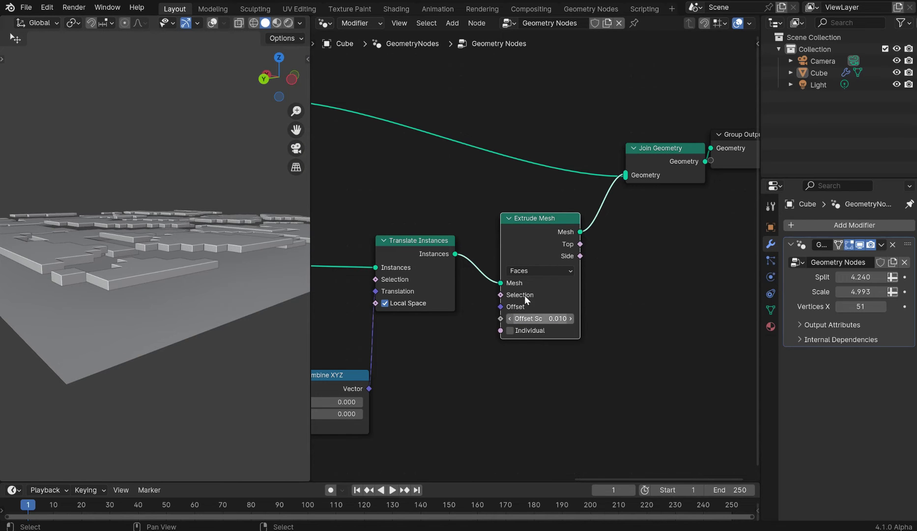
{"action": "middle_click_drag", "start_coordinate": [161, 262], "coordinate": [172, 292]}
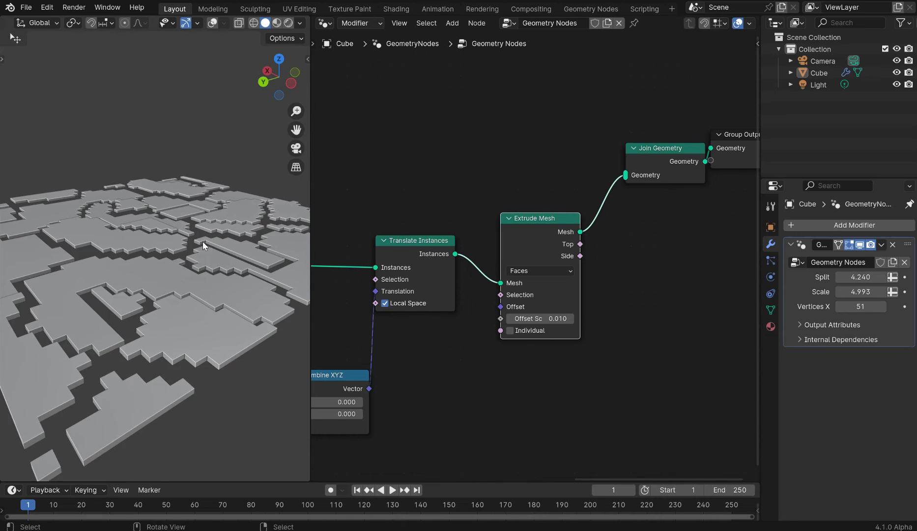
{"action": "mouse_move", "coordinate": [204, 245]}
{"action": "middle_mouse_down"}
{"action": "mouse_move", "coordinate": [246, 192]}
{"action": "mouse_move", "coordinate": [195, 242]}
{"action": "middle_mouse_up"}
{"action": "middle_click_drag", "start_coordinate": [279, 208], "coordinate": [263, 276]}
Step: Try a different divisor on the Divide node and undo the change
{"action": "middle_click_drag", "start_coordinate": [445, 334], "coordinate": [528, 326]}
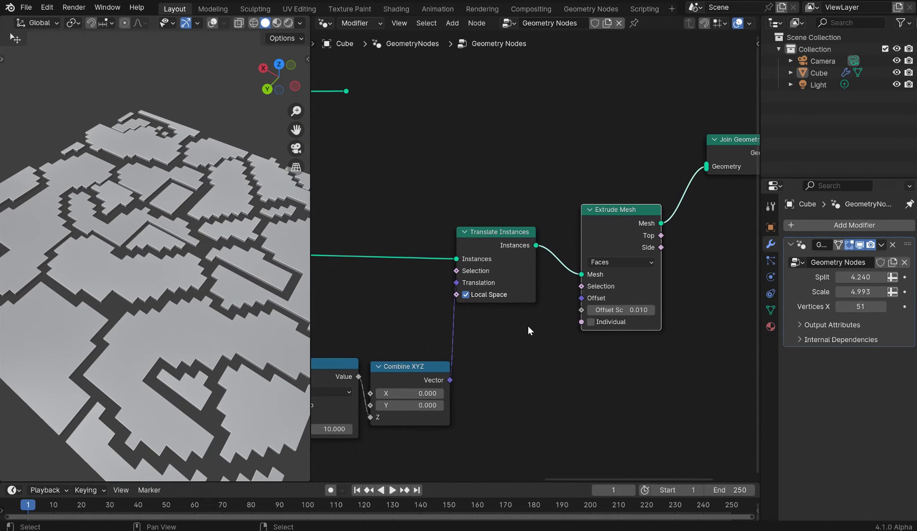
{"action": "middle_click_drag", "start_coordinate": [496, 392], "coordinate": [692, 272]}
{"action": "mouse_move", "coordinate": [523, 307]}
{"action": "left_mouse_down"}
{"action": "mouse_move", "coordinate": [516, 307]}
{"action": "mouse_move", "coordinate": [535, 306]}
{"action": "mouse_move", "coordinate": [513, 306]}
{"action": "left_mouse_up"}
{"action": "key", "text": "ctrl+z"}
{"action": "key", "text": "ctrl+z"}
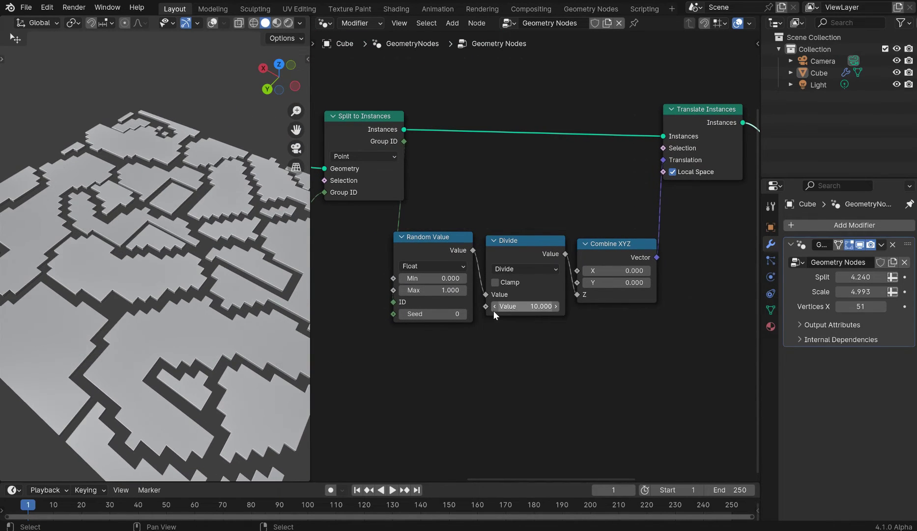
Step: Try lowering the Random Value node's Max to -1.650 and undo the change
{"action": "middle_click_drag", "start_coordinate": [514, 367], "coordinate": [588, 369]}
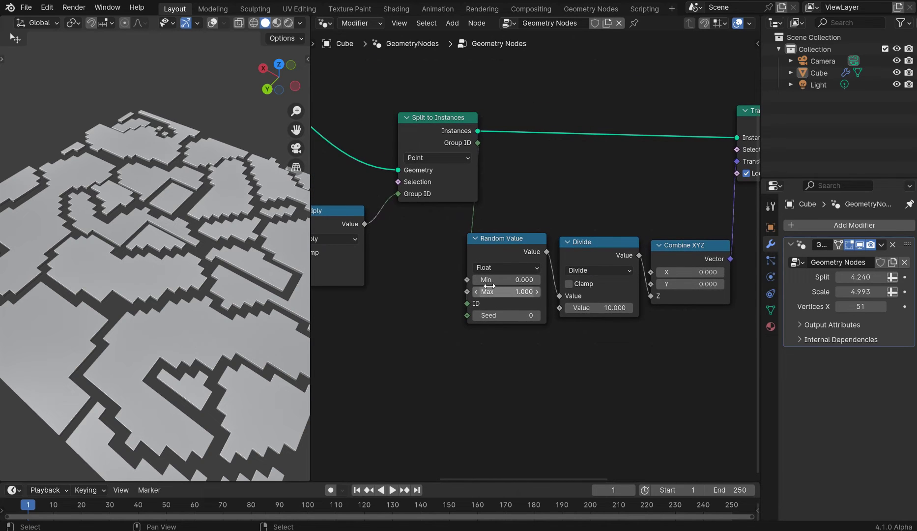
{"action": "middle_click_drag", "start_coordinate": [491, 289], "coordinate": [542, 326]}
{"action": "left_click_drag", "start_coordinate": [559, 328], "coordinate": [442, 328], "text": "shift"}
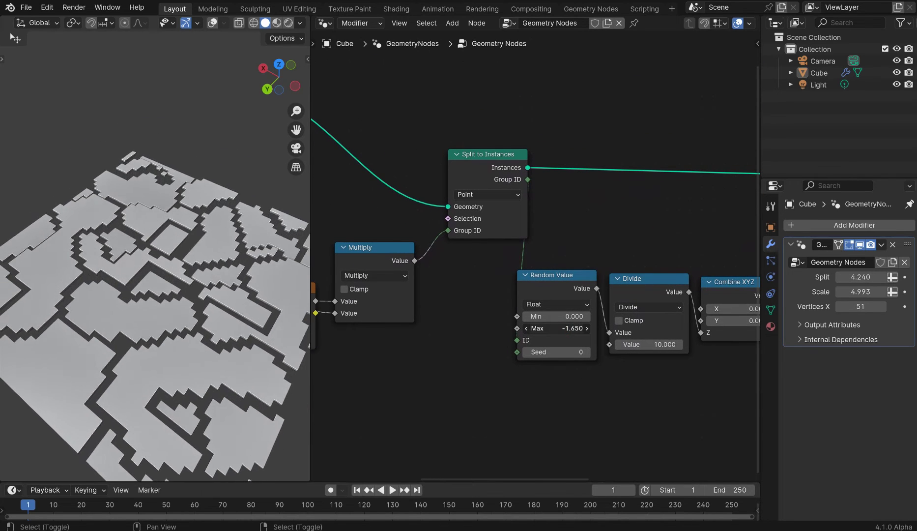
{"action": "left_click_drag", "start_coordinate": [511, 328], "coordinate": [577, 327]}
{"action": "key", "text": "ctrl+z"}
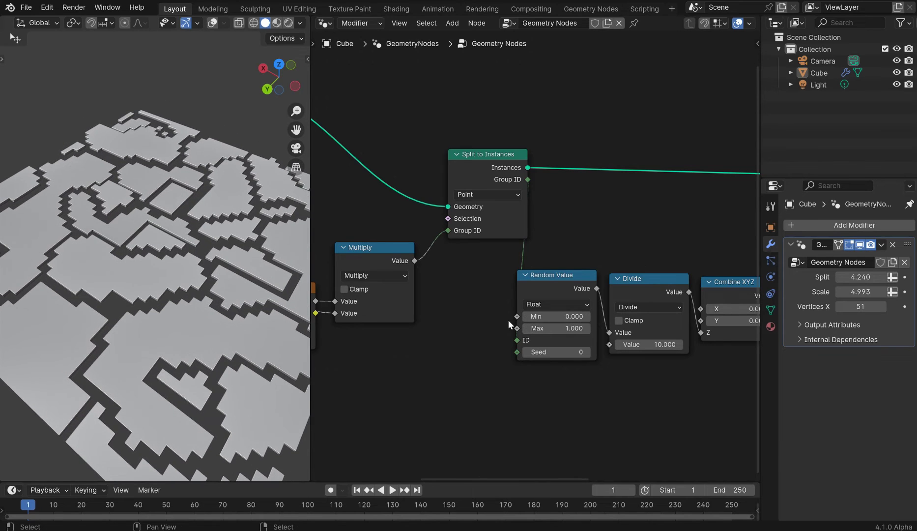
Step: Try a different Detail value on the Voronoi Texture and undo the change
{"action": "scroll", "coordinate": [508, 320], "scroll_direction": "down", "scroll_amount": 1}
{"action": "middle_click_drag", "start_coordinate": [407, 337], "coordinate": [670, 319]}
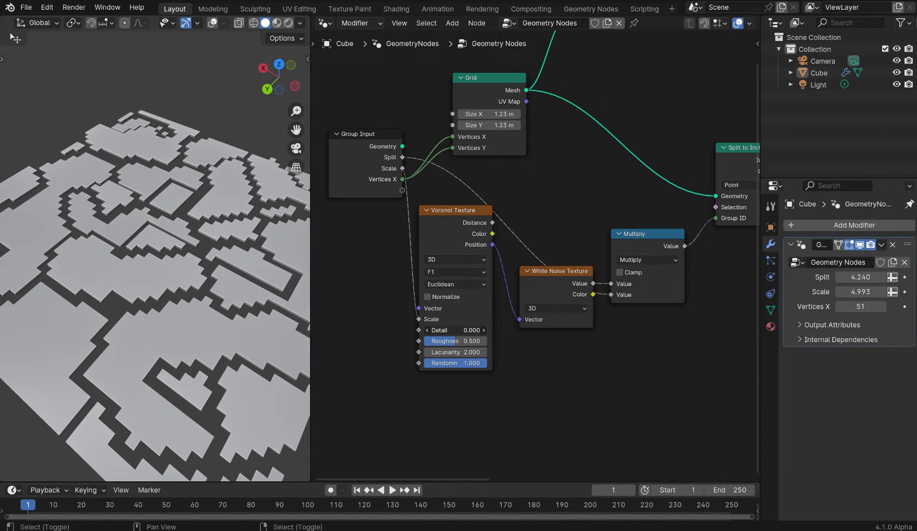
{"action": "left_click_drag", "start_coordinate": [455, 330], "coordinate": [481, 330]}
{"action": "key", "text": "ctrl+z"}
Step: Set the Voronoi Texture's Roughness to 0.584
{"action": "scroll", "coordinate": [520, 356], "scroll_direction": "up", "scroll_amount": 5}
{"action": "middle_click_drag", "start_coordinate": [520, 356], "coordinate": [593, 260]}
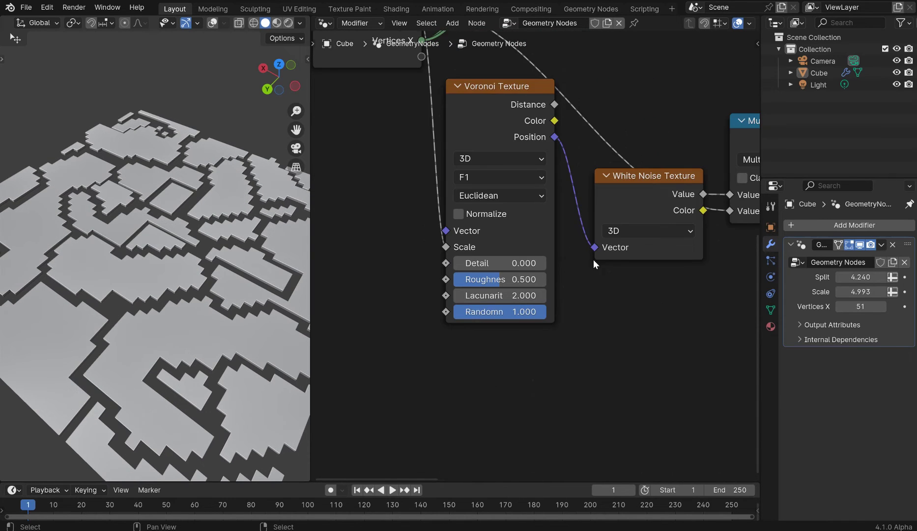
{"action": "scroll", "coordinate": [540, 271], "scroll_direction": "up", "scroll_amount": 2}
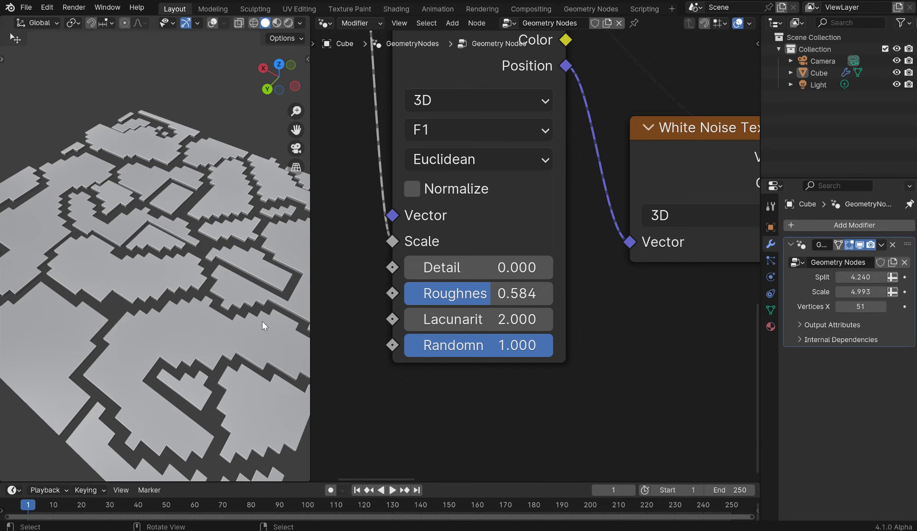
Step: Set the modifier's Split value to 16.180
{"action": "scroll", "coordinate": [263, 326], "scroll_direction": "down", "scroll_amount": 3}
{"action": "left_click_drag", "start_coordinate": [856, 278], "coordinate": [899, 278]}
{"action": "middle_click_drag", "start_coordinate": [200, 266], "coordinate": [182, 229]}
Step: Expose the Extrude Mesh node's Offset Scale through the Group Input and set it to 0.037 in the modifier
{"action": "scroll", "coordinate": [706, 267], "scroll_direction": "down", "scroll_amount": 8}
{"action": "middle_click_drag", "start_coordinate": [609, 266], "coordinate": [725, 356]}
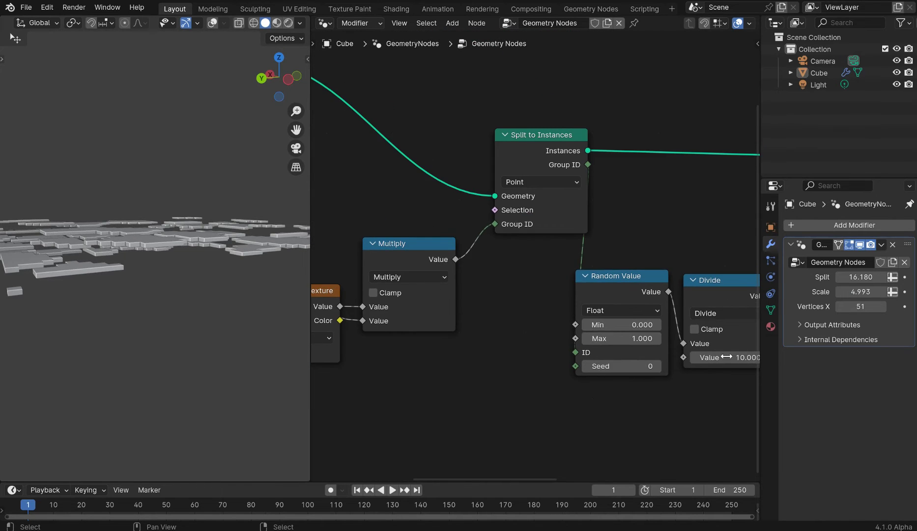
{"action": "scroll", "coordinate": [679, 299], "scroll_direction": "down", "scroll_amount": 8}
{"action": "middle_click_drag", "start_coordinate": [688, 270], "coordinate": [490, 297]}
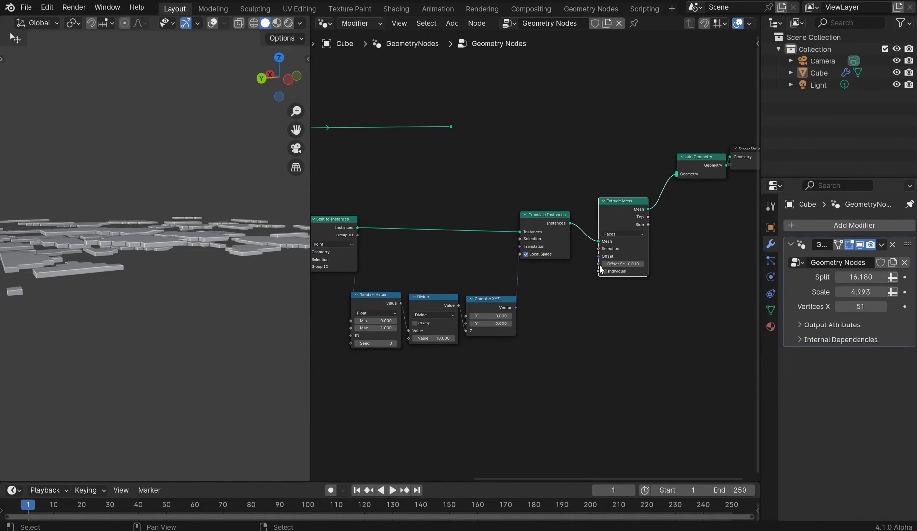
{"action": "left_click_drag", "start_coordinate": [599, 265], "coordinate": [568, 246]}
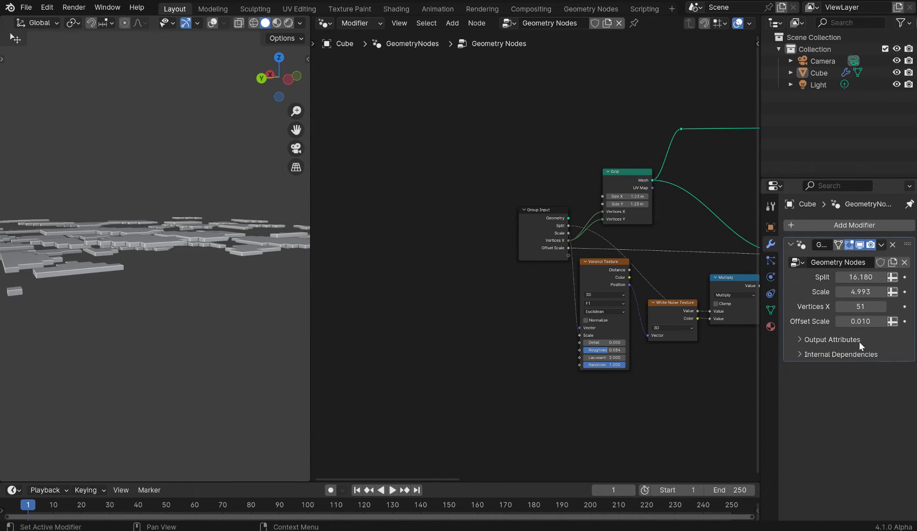
{"action": "mouse_move", "coordinate": [858, 320]}
{"action": "left_mouse_down"}
{"action": "mouse_move", "coordinate": [844, 321]}
{"action": "mouse_move", "coordinate": [862, 320]}
{"action": "left_mouse_up"}
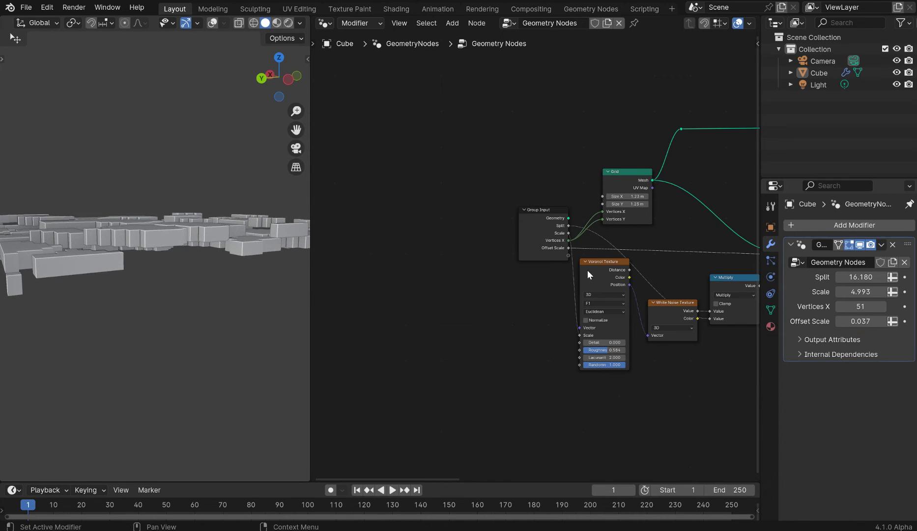
Step: Examine the extruded panels in the viewport from several angles and up close
{"action": "middle_click_drag", "start_coordinate": [216, 265], "coordinate": [115, 329]}
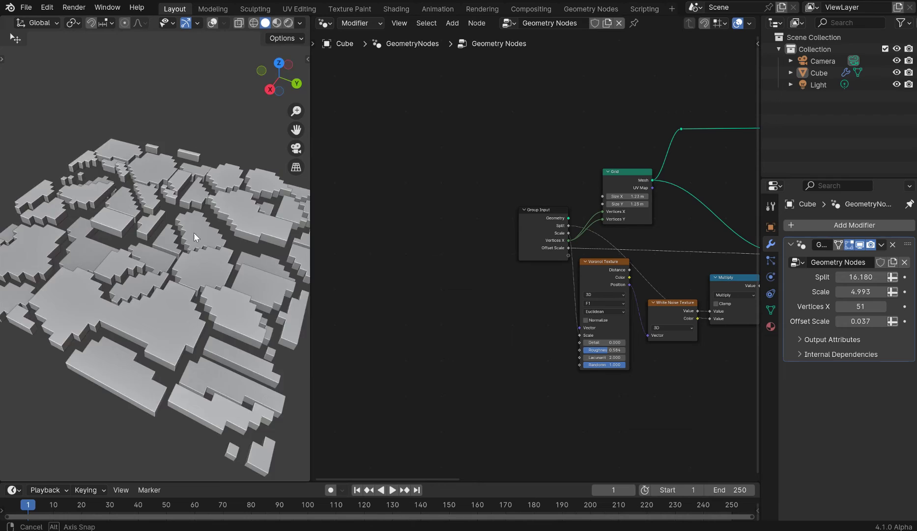
{"action": "middle_click_drag", "start_coordinate": [195, 237], "coordinate": [107, 226]}
{"action": "scroll", "coordinate": [174, 231], "scroll_direction": "up", "scroll_amount": 3}
{"action": "middle_click_drag", "start_coordinate": [174, 230], "coordinate": [217, 267]}
{"action": "scroll", "coordinate": [217, 242], "scroll_direction": "up", "scroll_amount": 1}
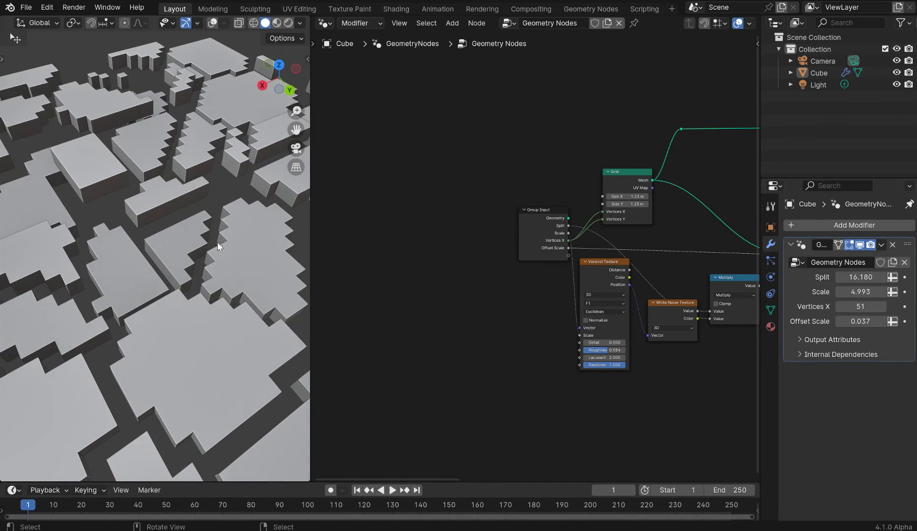
{"action": "scroll", "coordinate": [171, 155], "scroll_direction": "down", "scroll_amount": 3}
{"action": "middle_click_drag", "start_coordinate": [123, 204], "coordinate": [157, 208]}
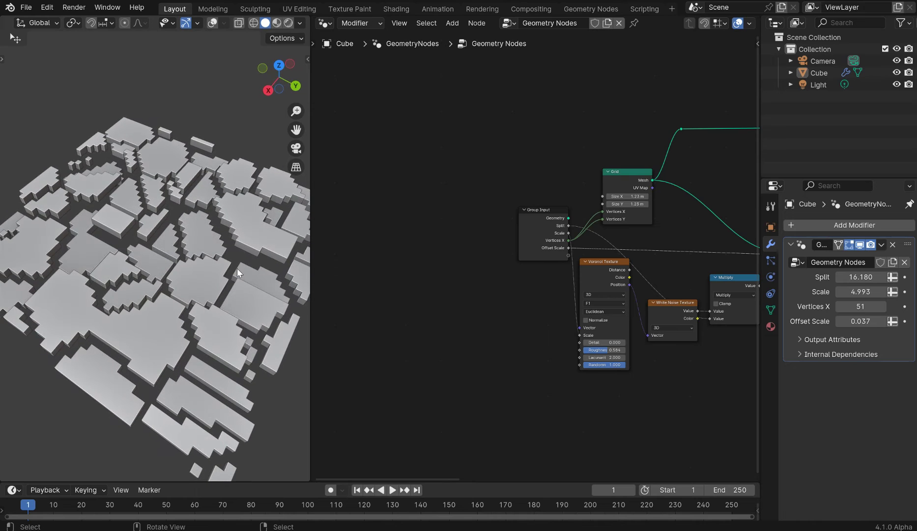
Step: Set the Divide node's divisor to 1.700 to spread the panels further apart in height
{"action": "middle_click_drag", "start_coordinate": [715, 296], "coordinate": [401, 317]}
{"action": "scroll", "coordinate": [435, 311], "scroll_direction": "up", "scroll_amount": 4}
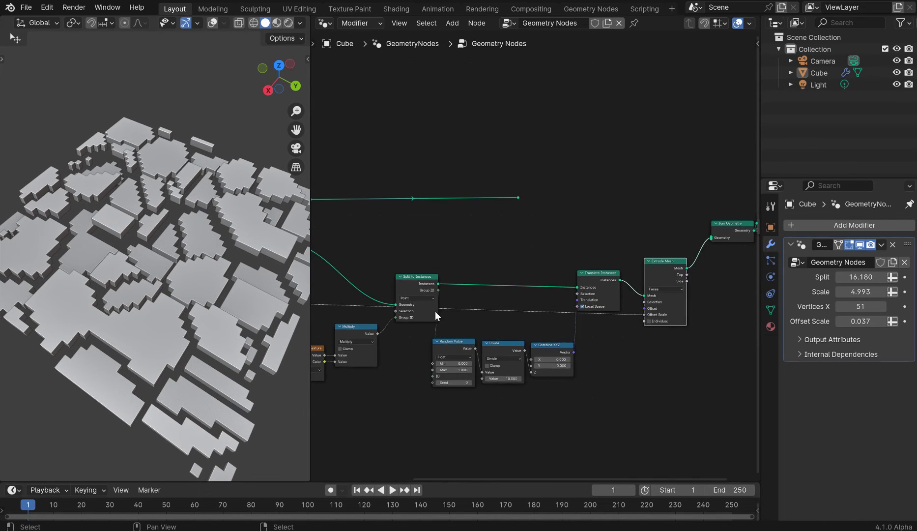
{"action": "scroll", "coordinate": [517, 329], "scroll_direction": "up", "scroll_amount": 4}
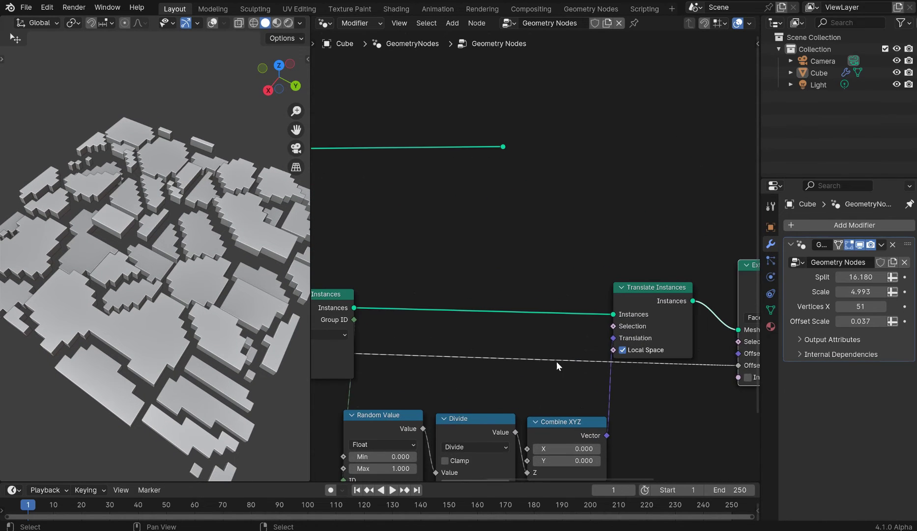
{"action": "middle_click_drag", "start_coordinate": [532, 355], "coordinate": [596, 161]}
{"action": "scroll", "coordinate": [594, 164], "scroll_direction": "up", "scroll_amount": 1}
{"action": "mouse_move", "coordinate": [540, 295]}
{"action": "left_mouse_down"}
{"action": "mouse_move", "coordinate": [492, 294]}
{"action": "mouse_move", "coordinate": [544, 295]}
{"action": "left_mouse_up"}
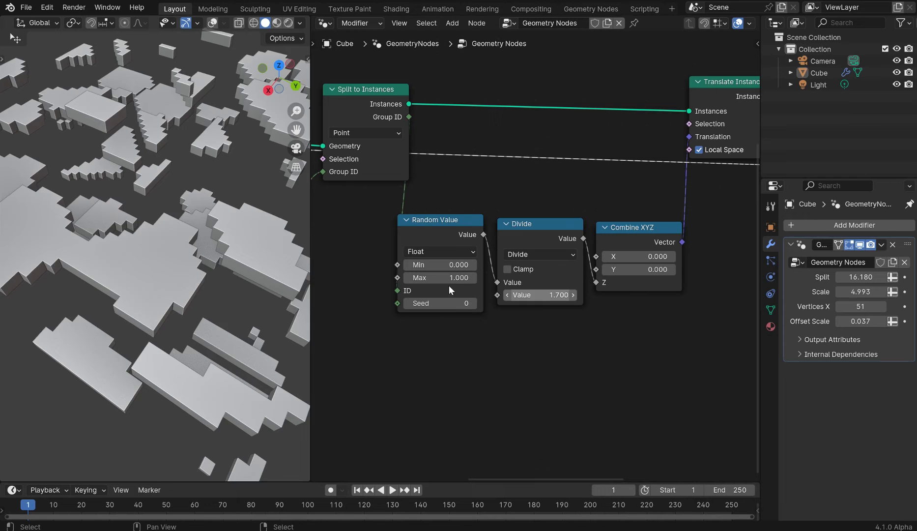
{"action": "scroll", "coordinate": [178, 224], "scroll_direction": "down", "scroll_amount": 7}
{"action": "middle_click_drag", "start_coordinate": [179, 224], "coordinate": [145, 184]}
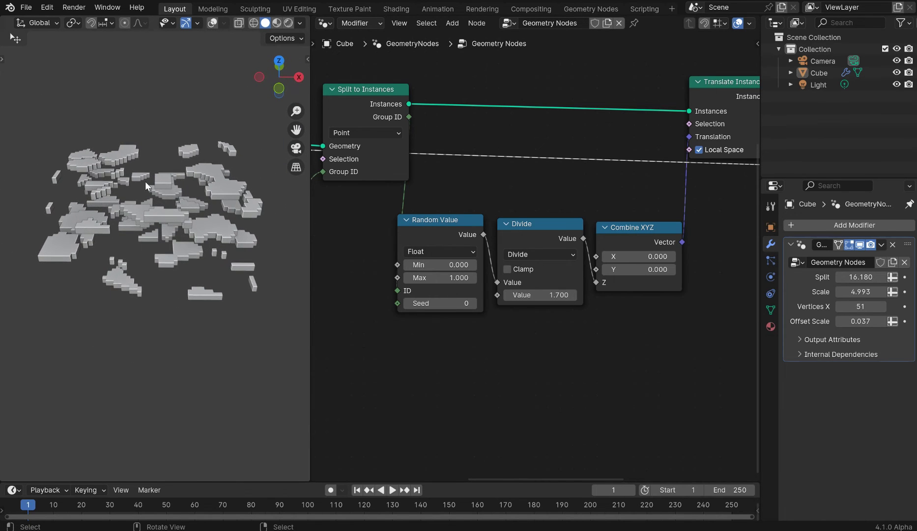
Step: Replace the Grid mesh by linking the Group Input's Geometry to the upper reroute and to Split to Instances, moving Group Input clear of the Grid
{"action": "middle_click_drag", "start_coordinate": [238, 244], "coordinate": [180, 207]}
{"action": "scroll", "coordinate": [210, 201], "scroll_direction": "up", "scroll_amount": 7}
{"action": "scroll", "coordinate": [139, 188], "scroll_direction": "down", "scroll_amount": 6}
{"action": "scroll", "coordinate": [362, 186], "scroll_direction": "down", "scroll_amount": 5}
{"action": "middle_click_drag", "start_coordinate": [371, 187], "coordinate": [675, 265]}
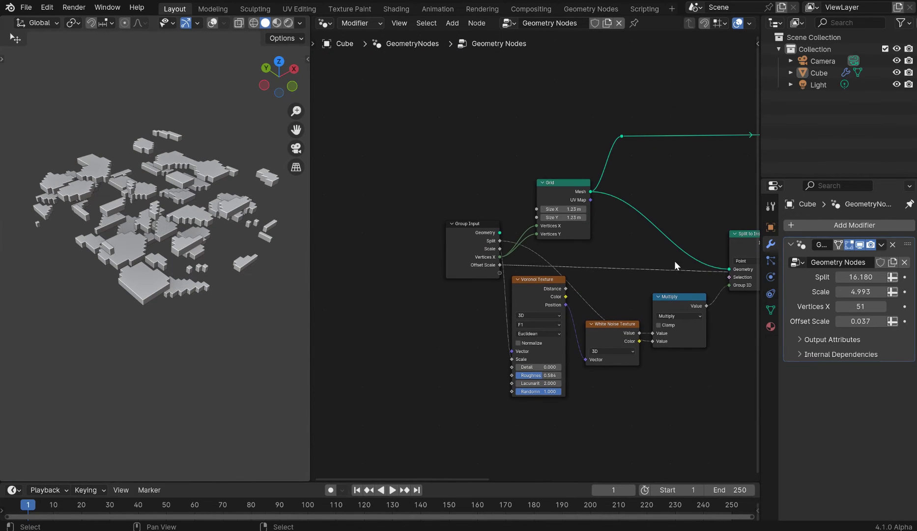
{"action": "left_click_drag", "start_coordinate": [486, 232], "coordinate": [429, 206]}
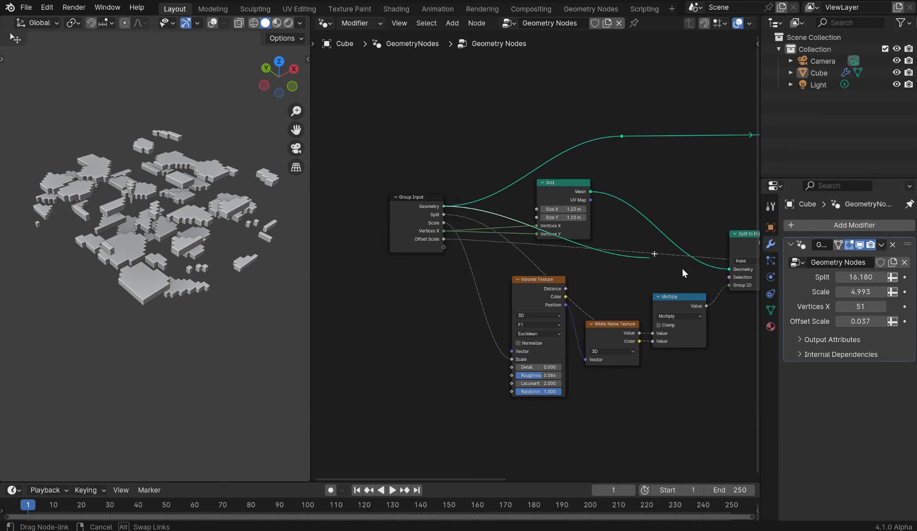
{"action": "left_click_drag", "start_coordinate": [732, 274], "coordinate": [727, 269]}
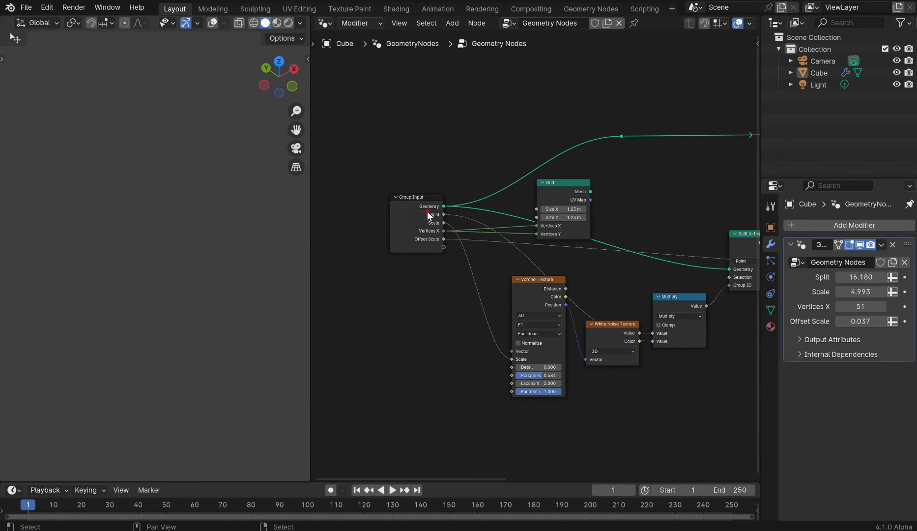
{"action": "left_click_drag", "start_coordinate": [427, 214], "coordinate": [388, 151]}
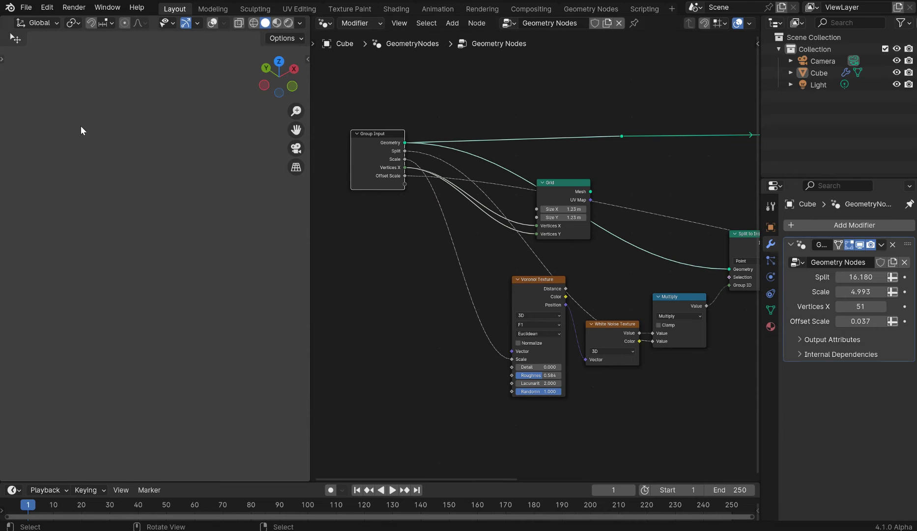
{"action": "key", "text": "shift+a"}
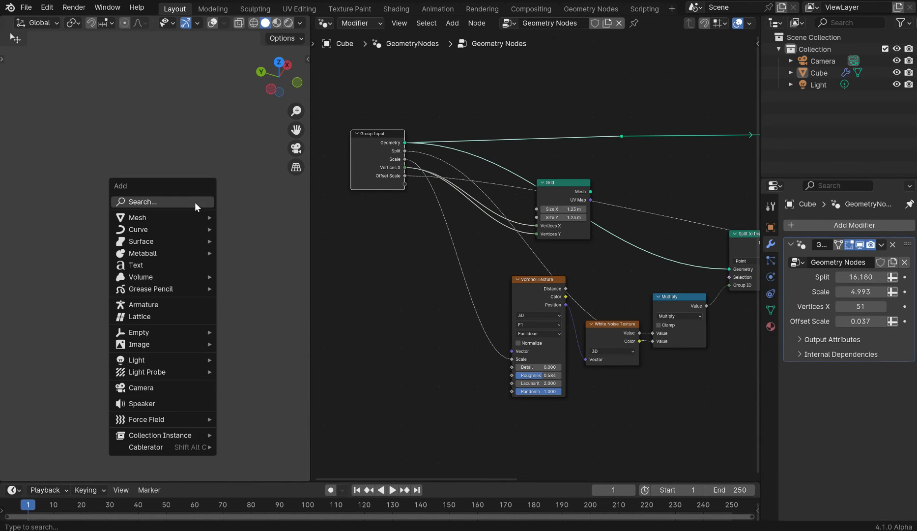
{"action": "type", "text": "subd"}
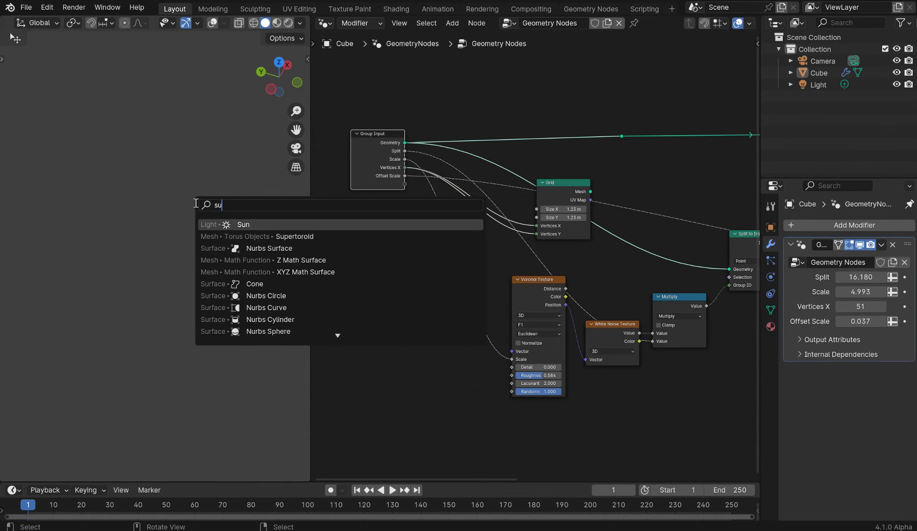
{"action": "key", "text": "BackSpace"}
{"action": "key", "text": "BackSpace"}
{"action": "key", "text": "BackSpace"}
{"action": "key", "text": "BackSpace"}
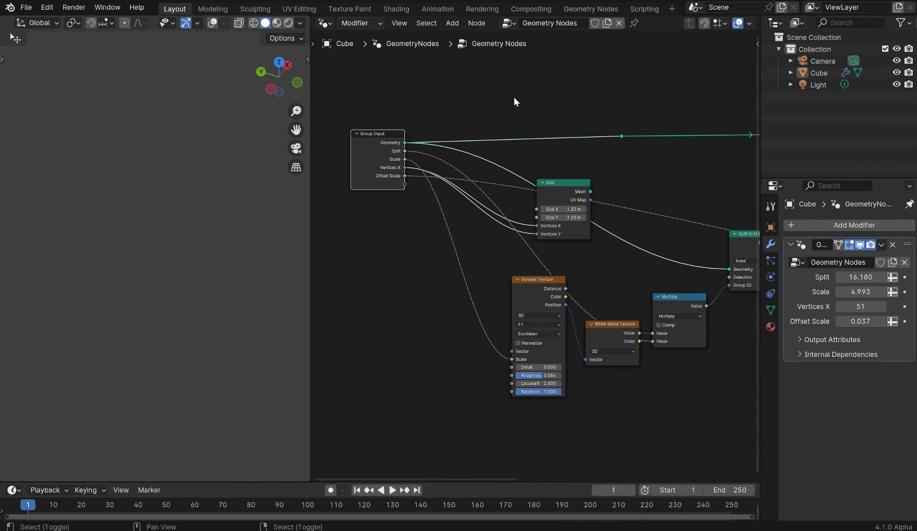
Step: Insert a Subdivide Mesh node on the link between Group Input and Split to Instances
{"action": "key", "text": "shift+a"}
{"action": "type", "text": "sub"}
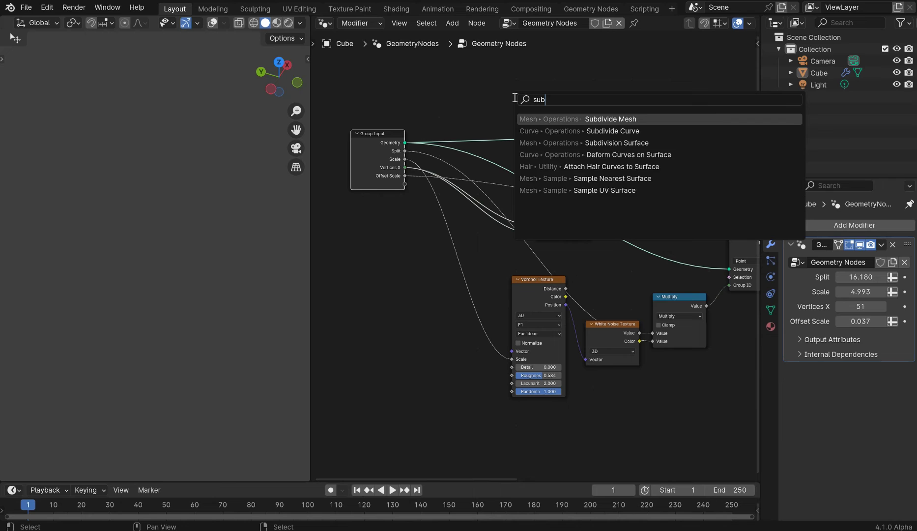
{"action": "type", "text": "d"}
{"action": "left_click", "coordinate": [568, 120]}
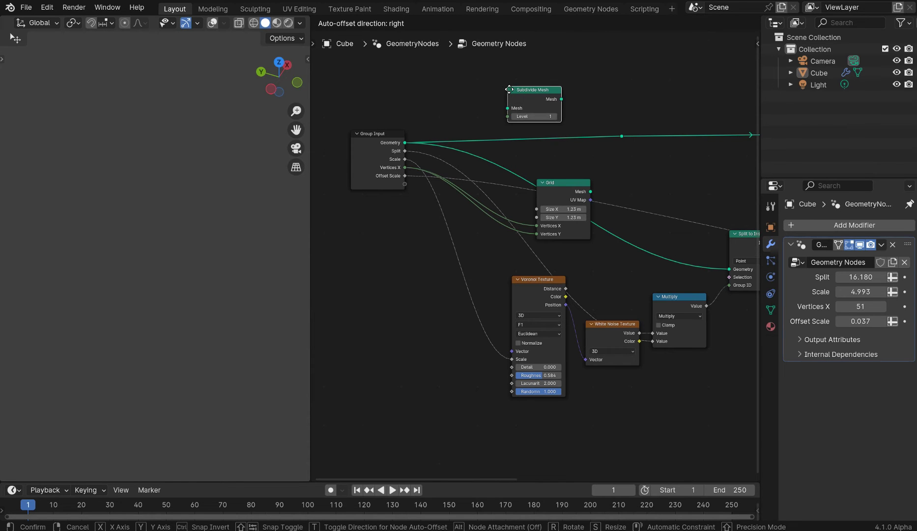
{"action": "left_click", "coordinate": [611, 229]}
{"action": "middle_click_drag", "start_coordinate": [676, 228], "coordinate": [580, 225]}
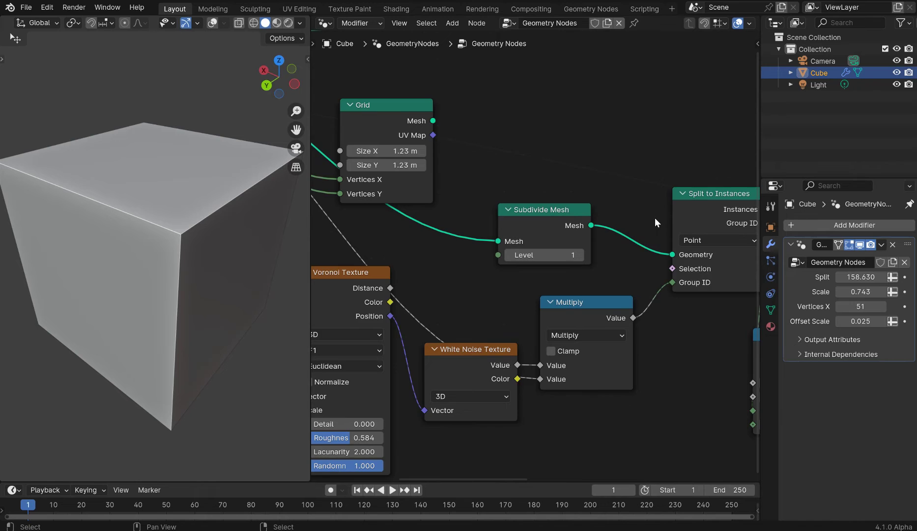
Step: Set the Subdivide Mesh node's Level to 5
{"action": "scroll", "coordinate": [654, 218], "scroll_direction": "up", "scroll_amount": 6}
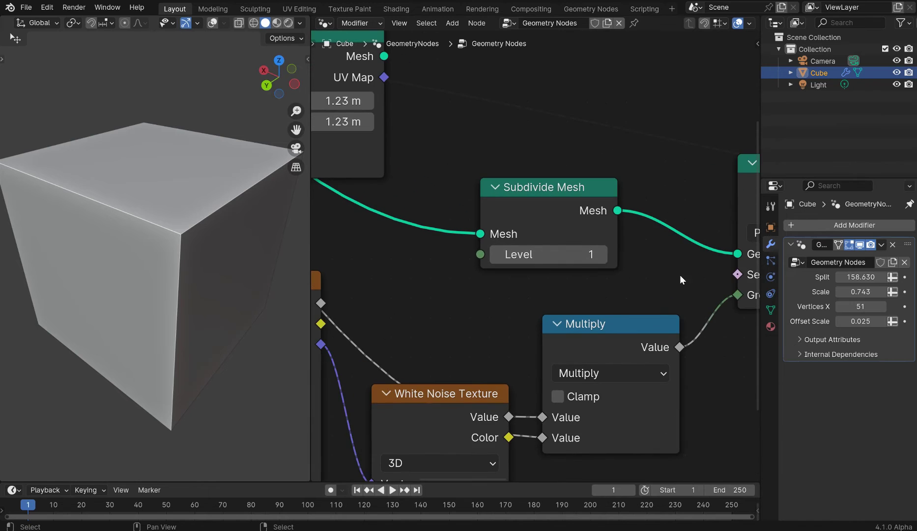
{"action": "left_click", "coordinate": [563, 278]}
{"action": "left_click", "coordinate": [564, 278]}
{"action": "left_click", "coordinate": [563, 278]}
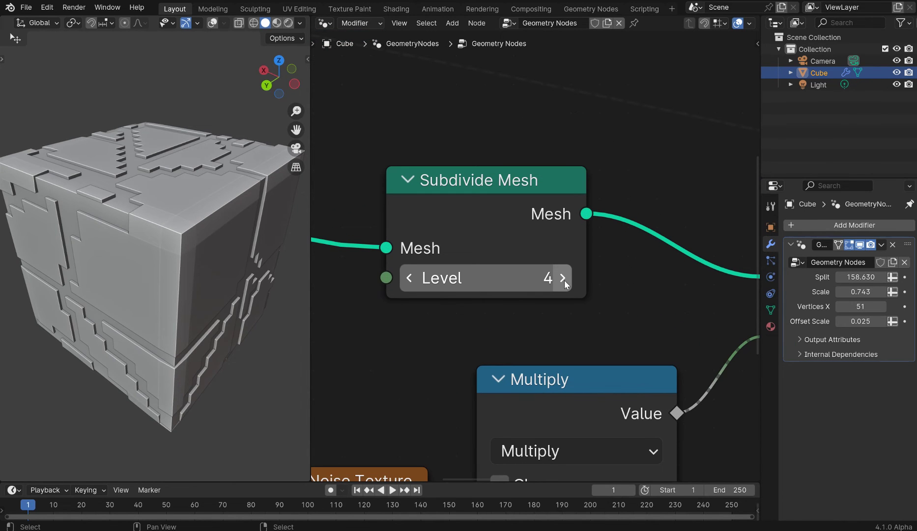
{"action": "left_click", "coordinate": [563, 278]}
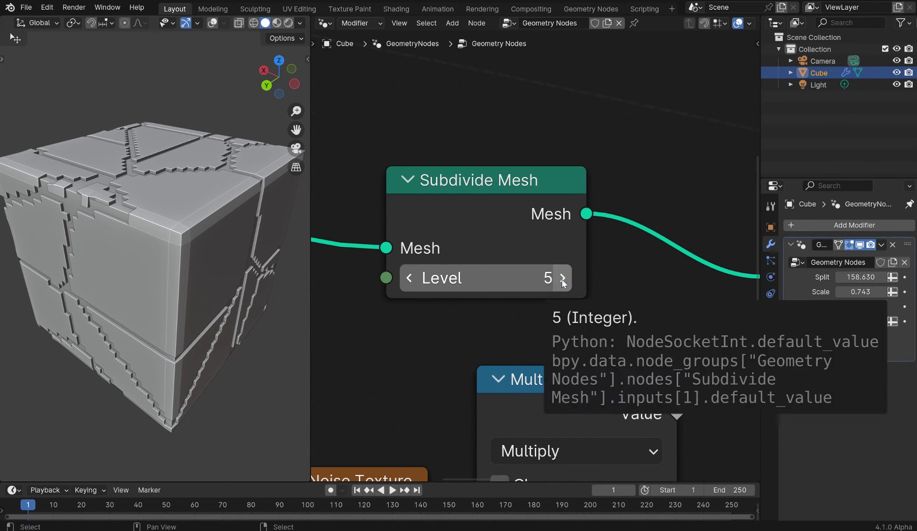
{"action": "left_click", "coordinate": [563, 278]}
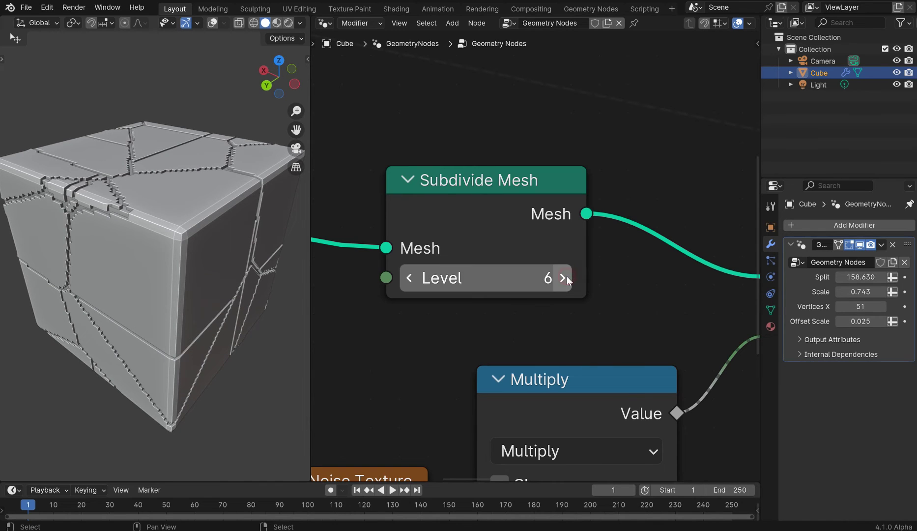
{"action": "left_click", "coordinate": [409, 278]}
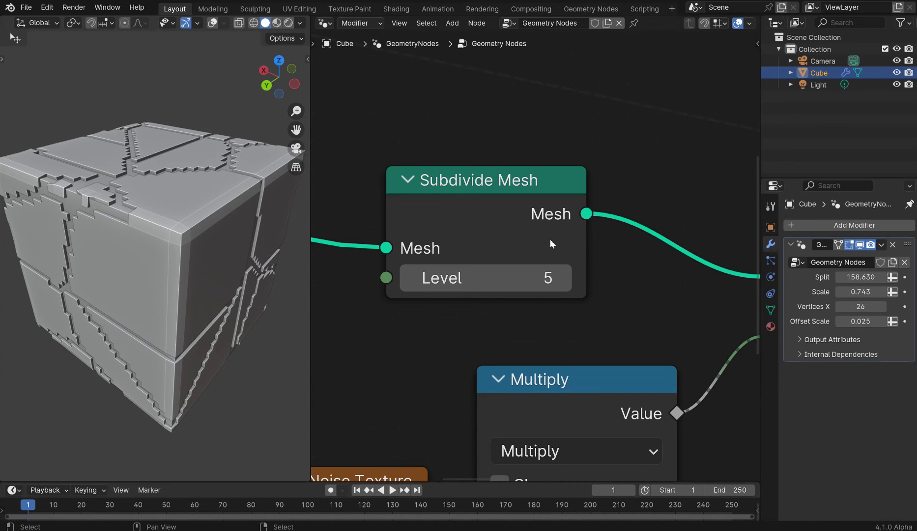
Step: Set the modifier's Offset Scale to 0.011 and its Scale to 2.953
{"action": "mouse_move", "coordinate": [860, 321]}
{"action": "left_mouse_down"}
{"action": "mouse_move", "coordinate": [908, 321]}
{"action": "mouse_move", "coordinate": [843, 320]}
{"action": "mouse_move", "coordinate": [853, 321]}
{"action": "left_mouse_up"}
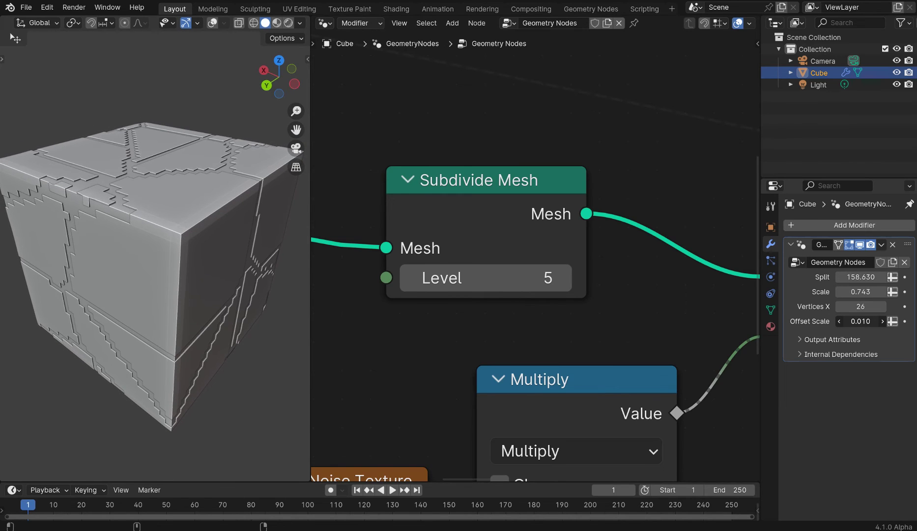
{"action": "middle_click_drag", "start_coordinate": [54, 251], "coordinate": [194, 210]}
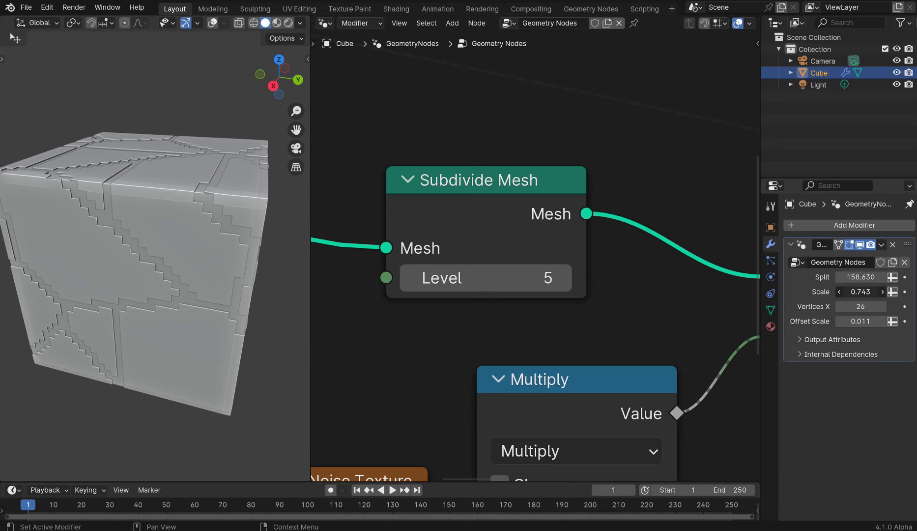
{"action": "mouse_move", "coordinate": [860, 291]}
{"action": "left_mouse_down"}
{"action": "mouse_move", "coordinate": [913, 292]}
{"action": "mouse_move", "coordinate": [854, 291]}
{"action": "left_mouse_up"}
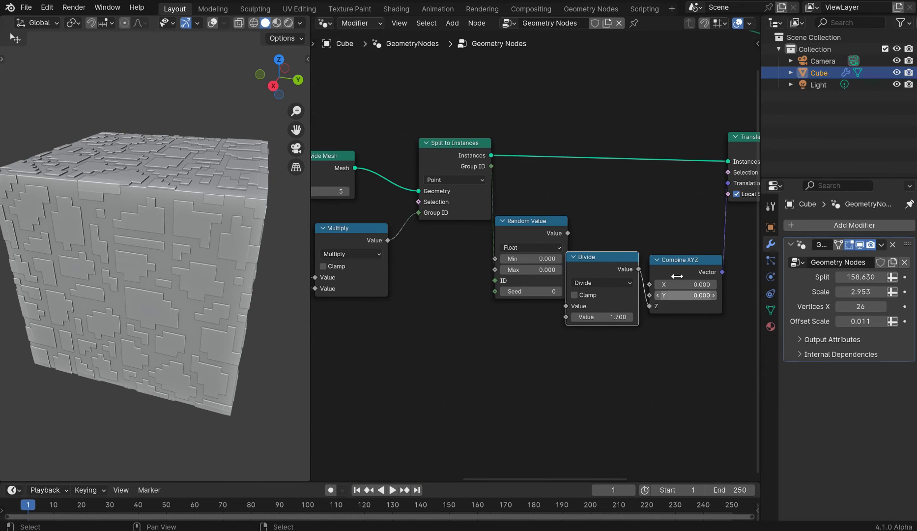
Step: Stack the Divide and Combine XYZ nodes vertically beneath the Random Value node
{"action": "left_click_drag", "start_coordinate": [592, 256], "coordinate": [519, 308]}
{"action": "left_click", "coordinate": [668, 278]}
{"action": "left_click_drag", "start_coordinate": [594, 327], "coordinate": [511, 401]}
{"action": "left_click_drag", "start_coordinate": [619, 418], "coordinate": [511, 271]}
{"action": "key", "text": "g"}
{"action": "left_click", "coordinate": [564, 234]}
Step: Set the modifier's Offset Scale to 0.042 and inspect the thicker panels up close
{"action": "scroll", "coordinate": [409, 219], "scroll_direction": "down", "scroll_amount": 5}
{"action": "middle_click_drag", "start_coordinate": [401, 242], "coordinate": [601, 233]}
{"action": "left_click_drag", "start_coordinate": [871, 323], "coordinate": [892, 323]}
{"action": "middle_click_drag", "start_coordinate": [207, 234], "coordinate": [241, 245]}
{"action": "scroll", "coordinate": [261, 242], "scroll_direction": "up", "scroll_amount": 6}
{"action": "scroll", "coordinate": [594, 160], "scroll_direction": "down", "scroll_amount": 5}
Step: Make room around Join Geometry and Group Output, and insert a Subdivision Surface node between Extrude Mesh and Join Geometry
{"action": "middle_click_drag", "start_coordinate": [631, 172], "coordinate": [401, 251]}
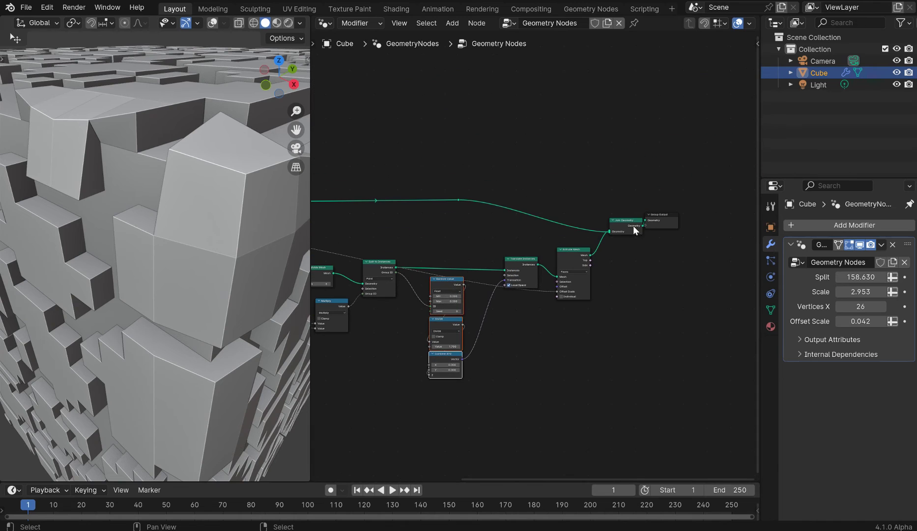
{"action": "left_click_drag", "start_coordinate": [649, 221], "coordinate": [720, 185]}
{"action": "left_click_drag", "start_coordinate": [614, 228], "coordinate": [629, 219]}
{"action": "key", "text": "shift+a"}
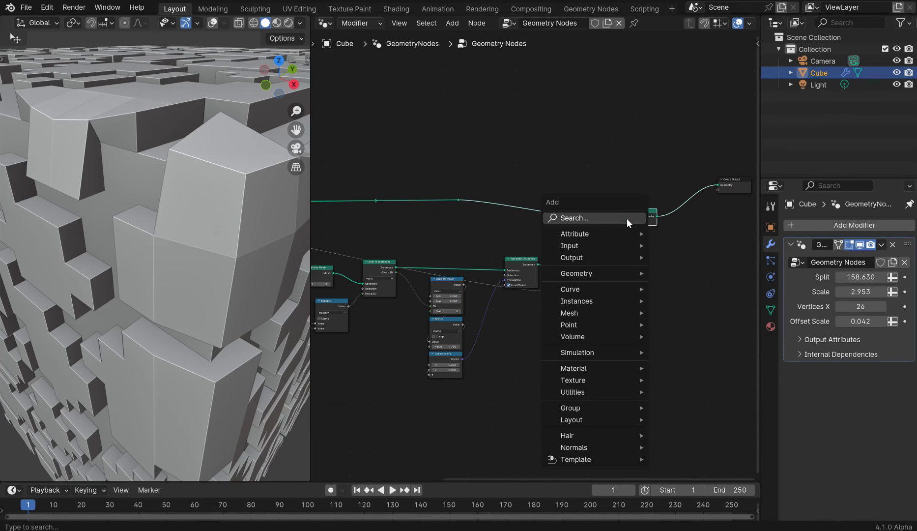
{"action": "type", "text": "subd"}
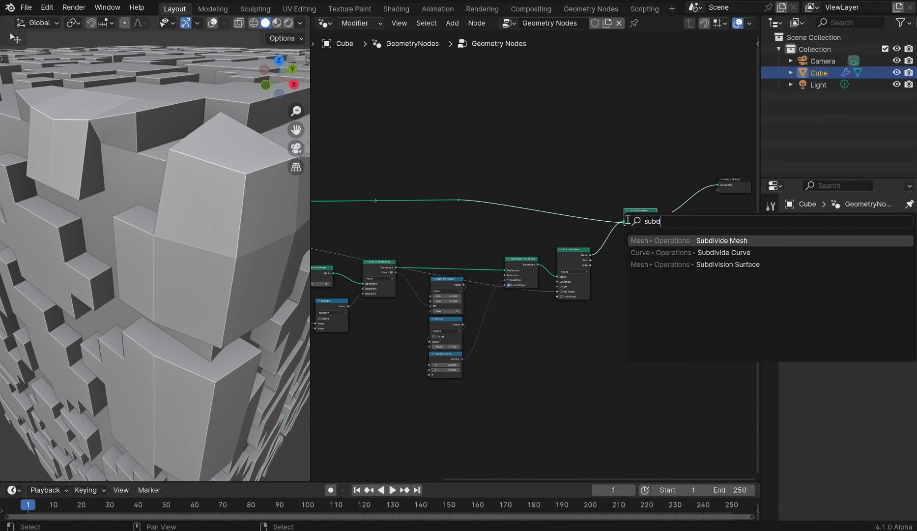
{"action": "left_click", "coordinate": [685, 266]}
{"action": "left_click", "coordinate": [595, 236]}
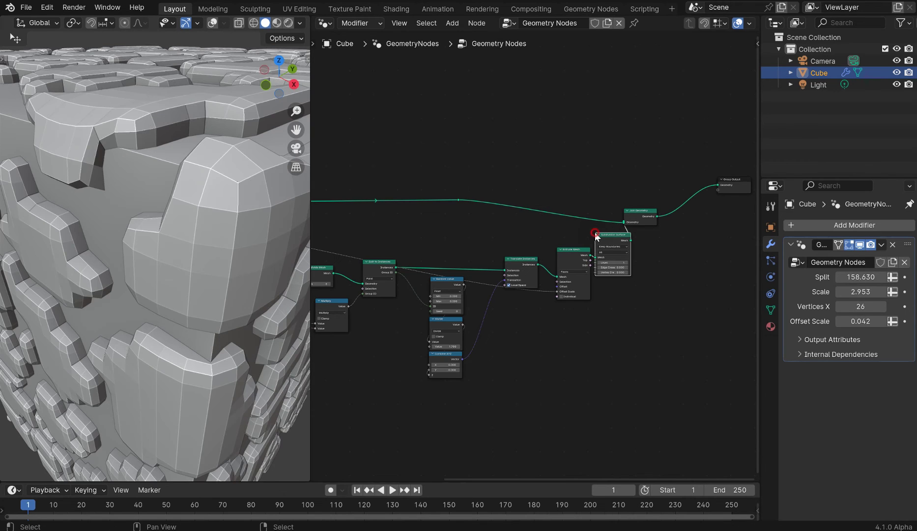
Step: Set the Subdivision Surface node's Level to 3
{"action": "scroll", "coordinate": [608, 272], "scroll_direction": "up", "scroll_amount": 15}
{"action": "middle_click_drag", "start_coordinate": [657, 270], "coordinate": [430, 285]}
{"action": "left_click", "coordinate": [566, 291]}
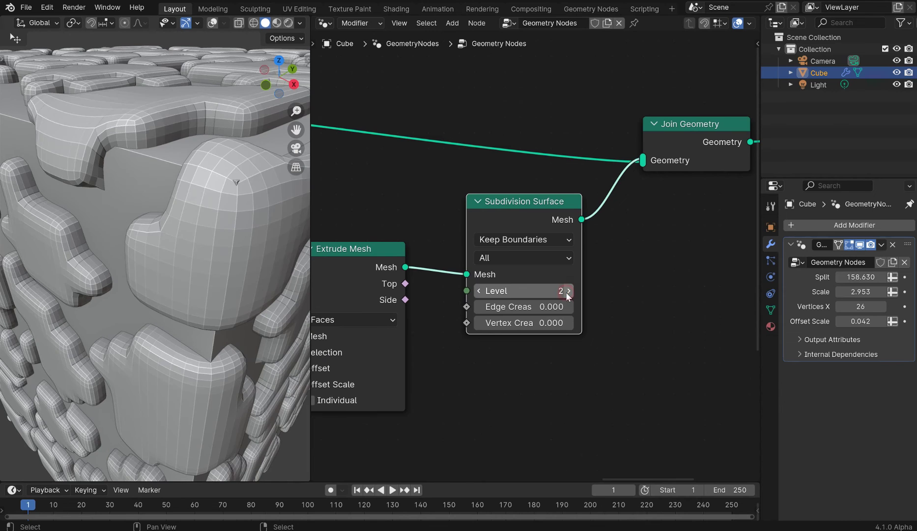
{"action": "left_click", "coordinate": [568, 291]}
Step: Move Join Geometry aside and insert a Set Shade Smooth node between Subdivision Surface and Join Geometry
{"action": "scroll", "coordinate": [669, 229], "scroll_direction": "down", "scroll_amount": 1}
{"action": "middle_click_drag", "start_coordinate": [668, 229], "coordinate": [498, 287]}
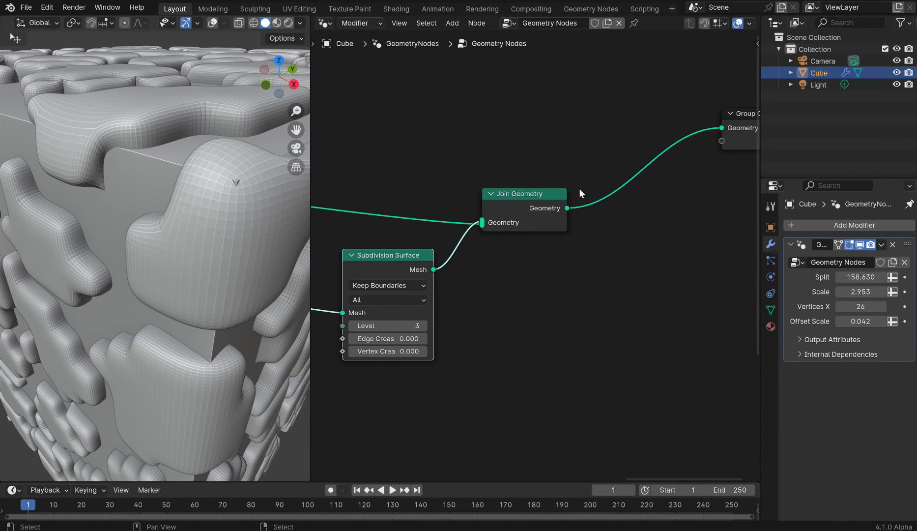
{"action": "key", "text": "g"}
{"action": "left_click", "coordinate": [634, 162]}
{"action": "key", "text": "shift+a"}
{"action": "type", "text": "shad"}
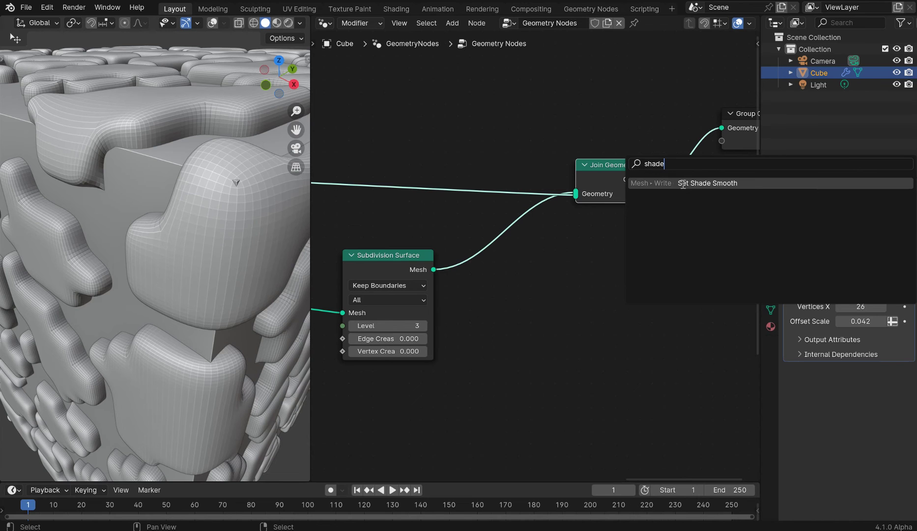
{"action": "type", "text": "e"}
{"action": "left_click", "coordinate": [682, 183]}
{"action": "left_click", "coordinate": [495, 229]}
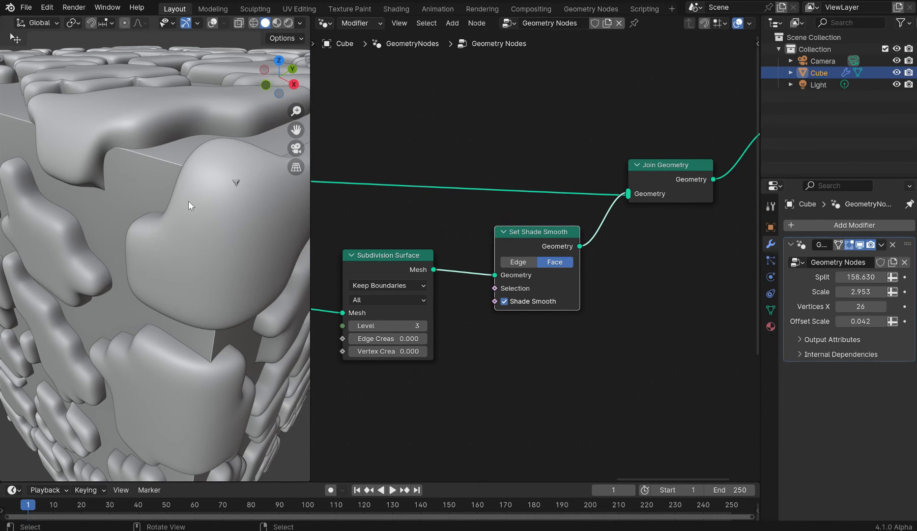
Step: Inspect the smoothed panels and set the Voronoi Texture node's Detail to 0.100
{"action": "scroll", "coordinate": [192, 206], "scroll_direction": "down", "scroll_amount": 2}
{"action": "middle_click_drag", "start_coordinate": [197, 219], "coordinate": [311, 222]}
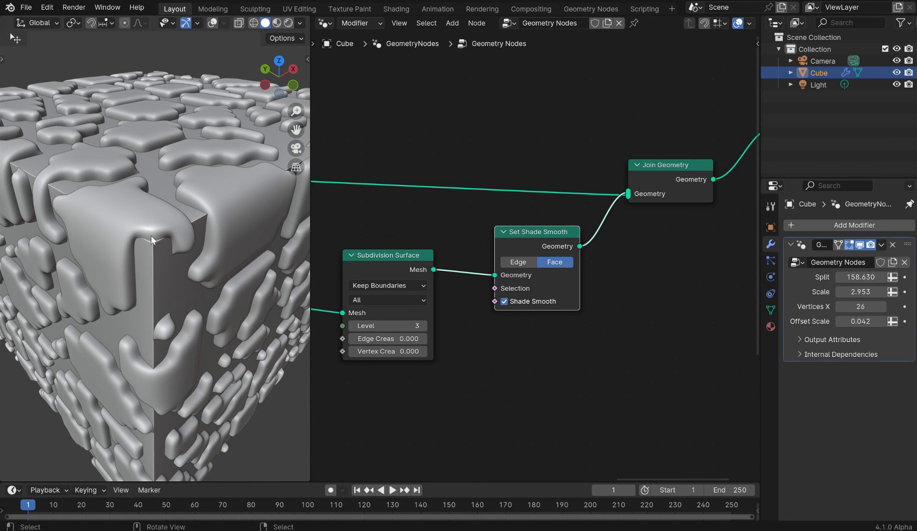
{"action": "middle_click_drag", "start_coordinate": [151, 236], "coordinate": [224, 235]}
{"action": "scroll", "coordinate": [133, 240], "scroll_direction": "up", "scroll_amount": 4}
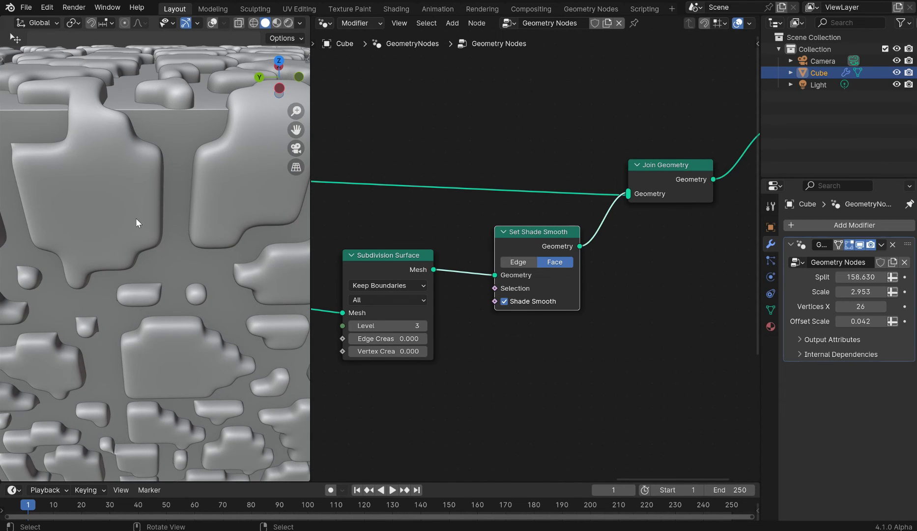
{"action": "scroll", "coordinate": [380, 324], "scroll_direction": "down", "scroll_amount": 10}
{"action": "middle_click_drag", "start_coordinate": [416, 322], "coordinate": [749, 251]}
{"action": "scroll", "coordinate": [479, 303], "scroll_direction": "up", "scroll_amount": 1}
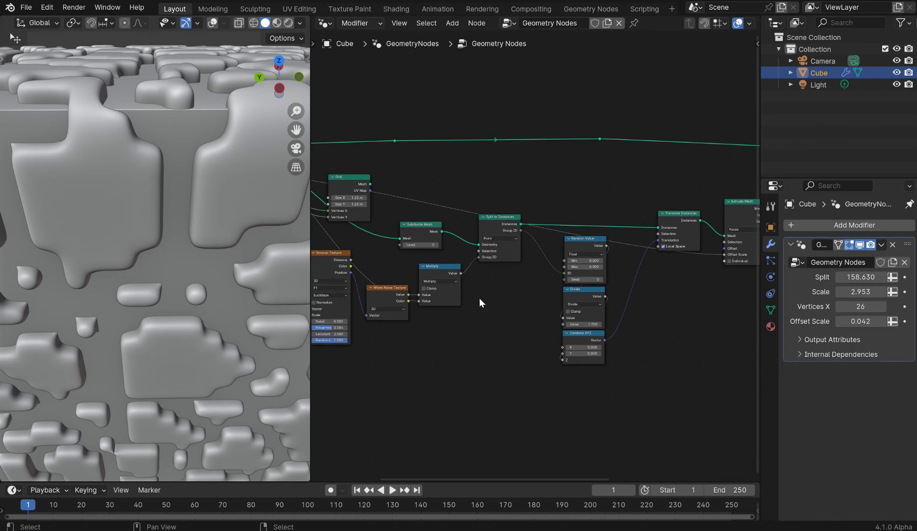
{"action": "middle_click_drag", "start_coordinate": [479, 303], "coordinate": [638, 276]}
{"action": "scroll", "coordinate": [630, 280], "scroll_direction": "up", "scroll_amount": 10}
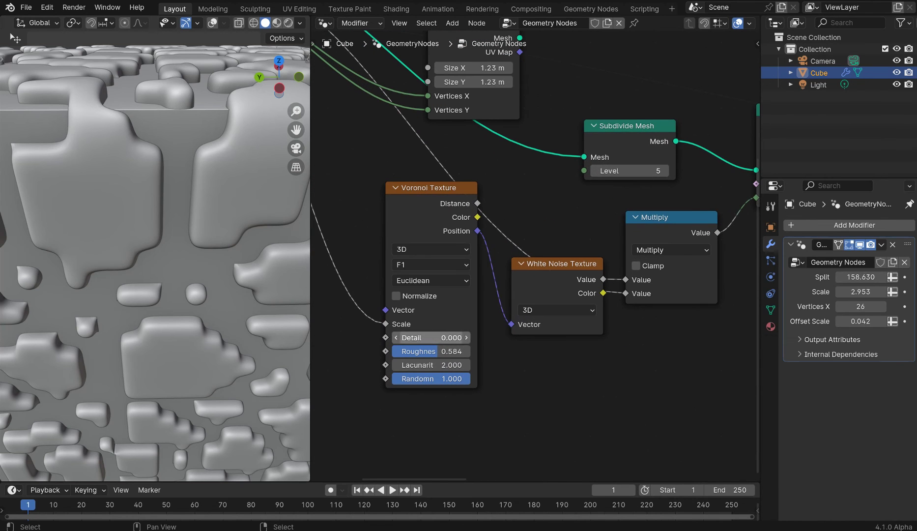
{"action": "mouse_move", "coordinate": [431, 337]}
{"action": "left_mouse_down"}
{"action": "mouse_move", "coordinate": [471, 337]}
{"action": "mouse_move", "coordinate": [440, 337]}
{"action": "left_mouse_up"}
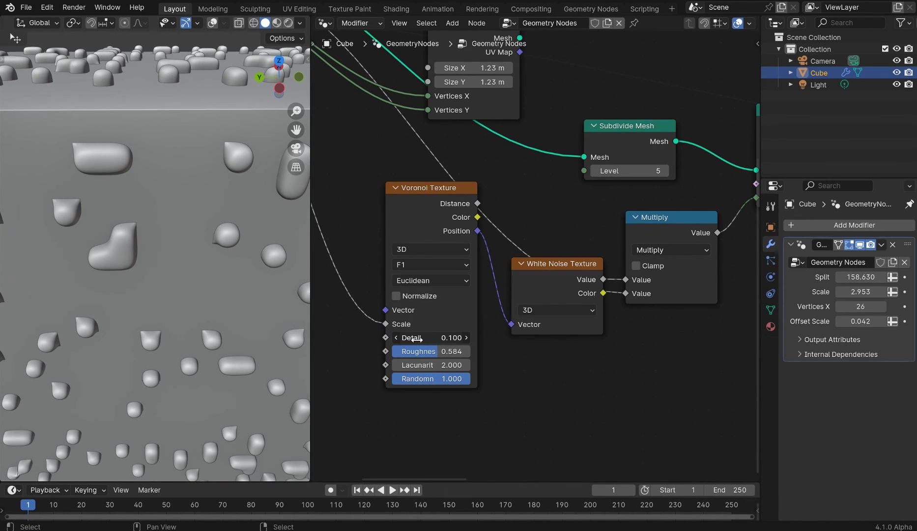
Step: Examine the small rounded shapes on the cube's faces and edges from several angles, along with the Voronoi part of the node tree
{"action": "scroll", "coordinate": [116, 250], "scroll_direction": "down", "scroll_amount": 5}
{"action": "middle_click_drag", "start_coordinate": [116, 250], "coordinate": [4, 160]}
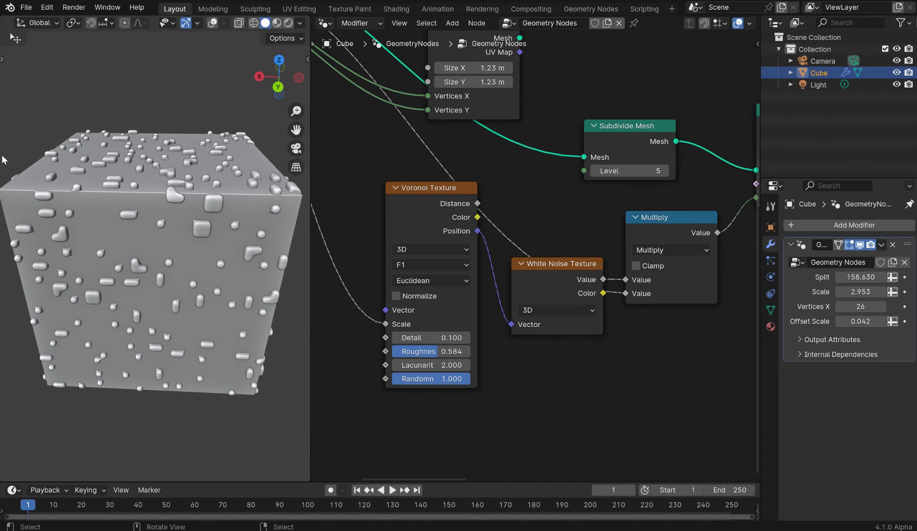
{"action": "middle_click_drag", "start_coordinate": [50, 199], "coordinate": [186, 236]}
{"action": "scroll", "coordinate": [185, 244], "scroll_direction": "up", "scroll_amount": 3}
{"action": "scroll", "coordinate": [392, 328], "scroll_direction": "down", "scroll_amount": 2}
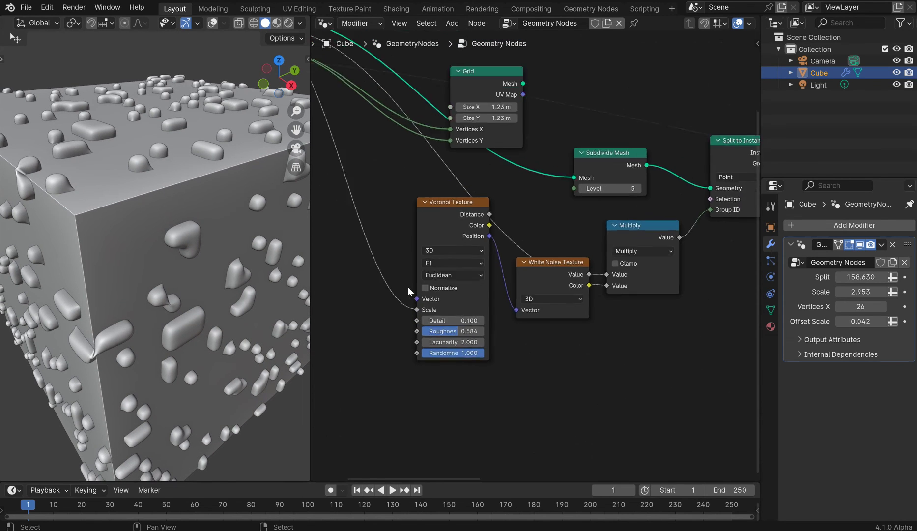
{"action": "middle_click_drag", "start_coordinate": [392, 328], "coordinate": [455, 321]}
{"action": "middle_click_drag", "start_coordinate": [455, 324], "coordinate": [421, 312]}
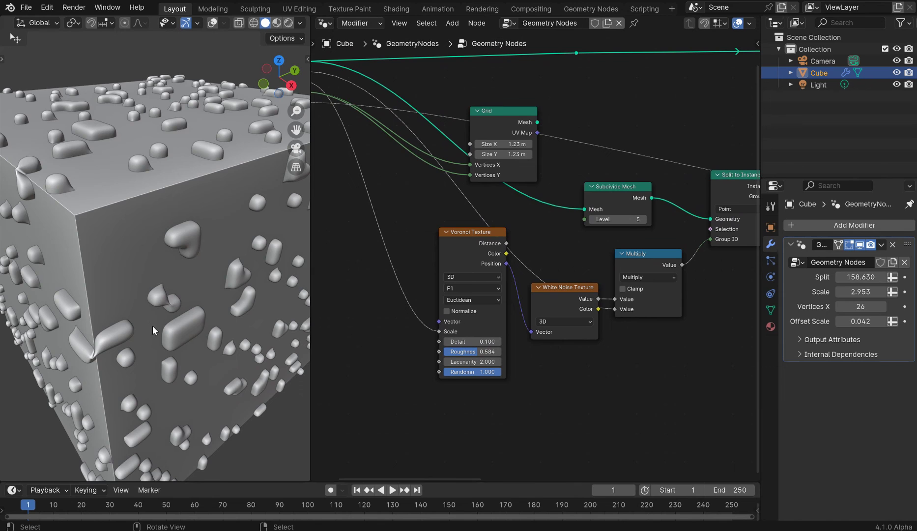
{"action": "middle_click_drag", "start_coordinate": [153, 325], "coordinate": [113, 248]}
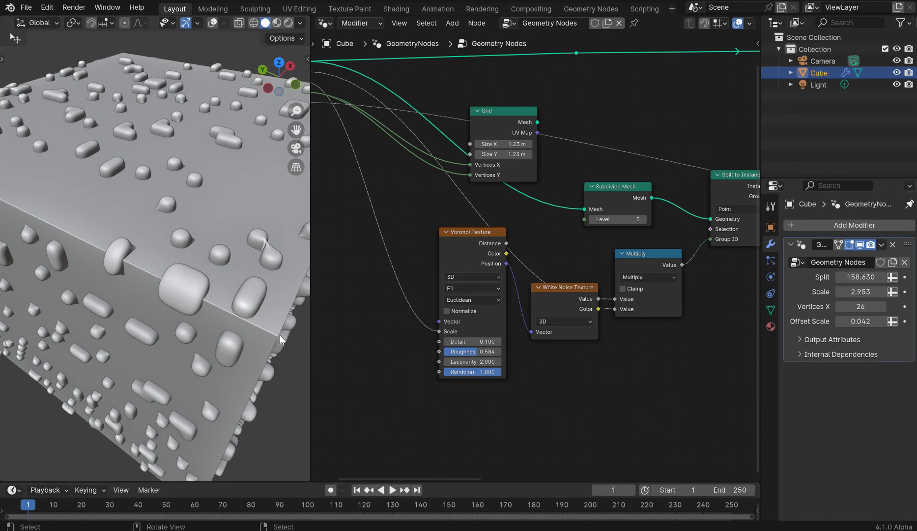
Step: Inspect the distribution of the smooth raised shapes across the cube's top and side faces, both close up and as a whole
{"action": "middle_click_drag", "start_coordinate": [275, 335], "coordinate": [199, 242]}
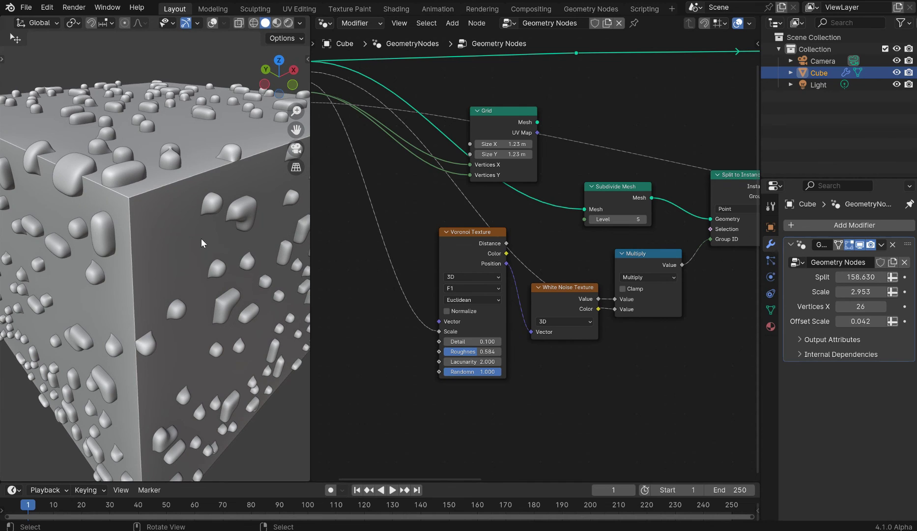
{"action": "mouse_move", "coordinate": [184, 178]}
{"action": "middle_mouse_down"}
{"action": "mouse_move", "coordinate": [160, 183]}
{"action": "mouse_move", "coordinate": [207, 197]}
{"action": "mouse_move", "coordinate": [171, 190]}
{"action": "middle_mouse_up"}
{"action": "scroll", "coordinate": [171, 190], "scroll_direction": "down", "scroll_amount": 2}
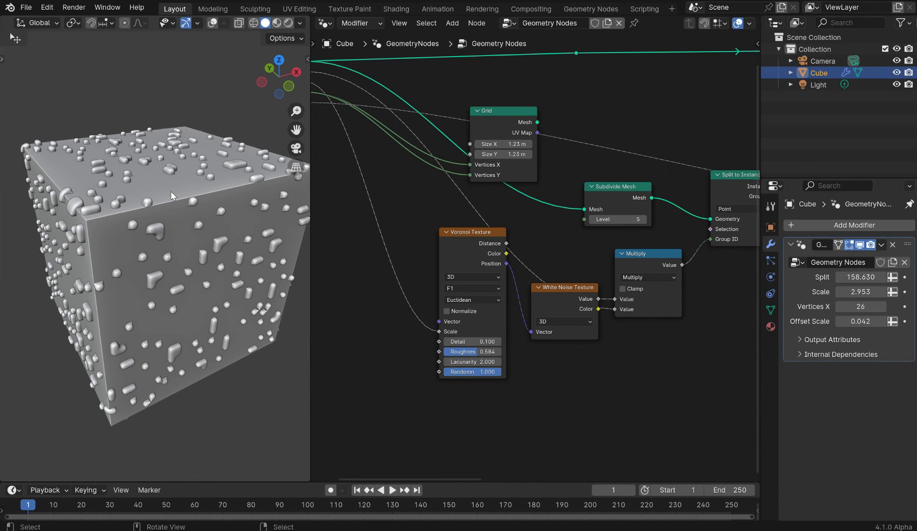
{"action": "scroll", "coordinate": [170, 191], "scroll_direction": "up", "scroll_amount": 2}
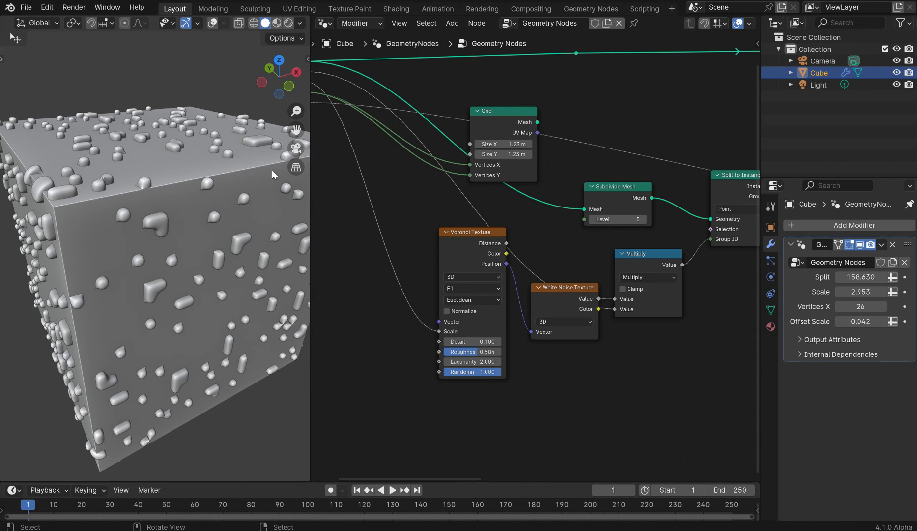
Step: Widen the node editor area and review the node tree from Group Input through the Translate Instances node
{"action": "left_click_drag", "start_coordinate": [309, 249], "coordinate": [228, 253]}
{"action": "scroll", "coordinate": [460, 216], "scroll_direction": "down", "scroll_amount": 6}
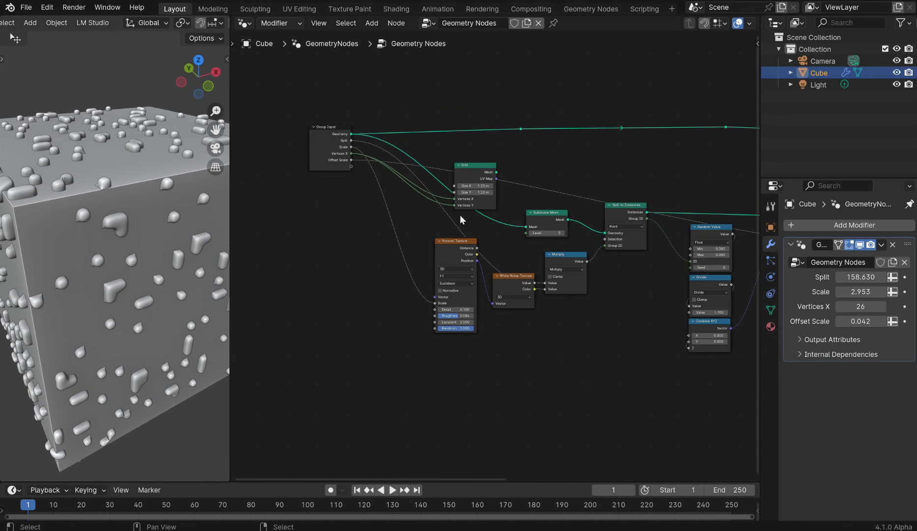
{"action": "middle_click_drag", "start_coordinate": [461, 220], "coordinate": [366, 213]}
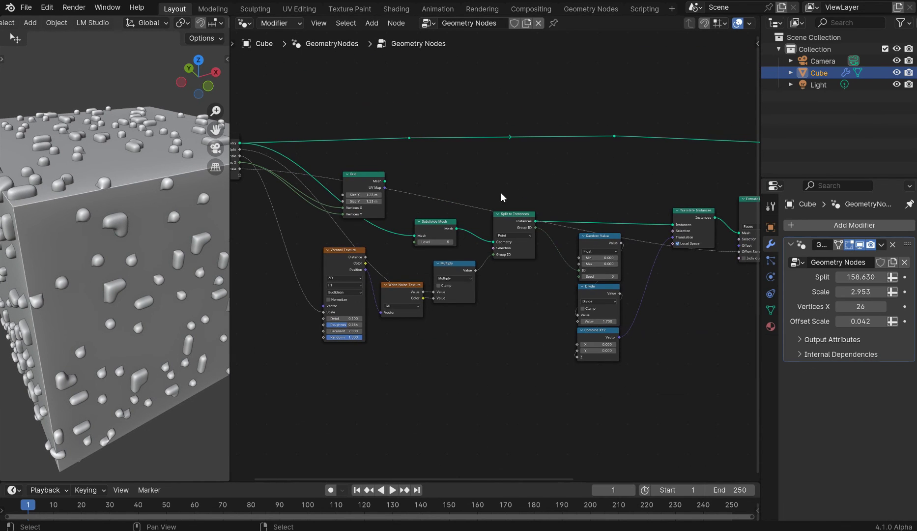
Step: Start saving the current scene as a Blender file
{"action": "key", "text": "ctrl+s"}
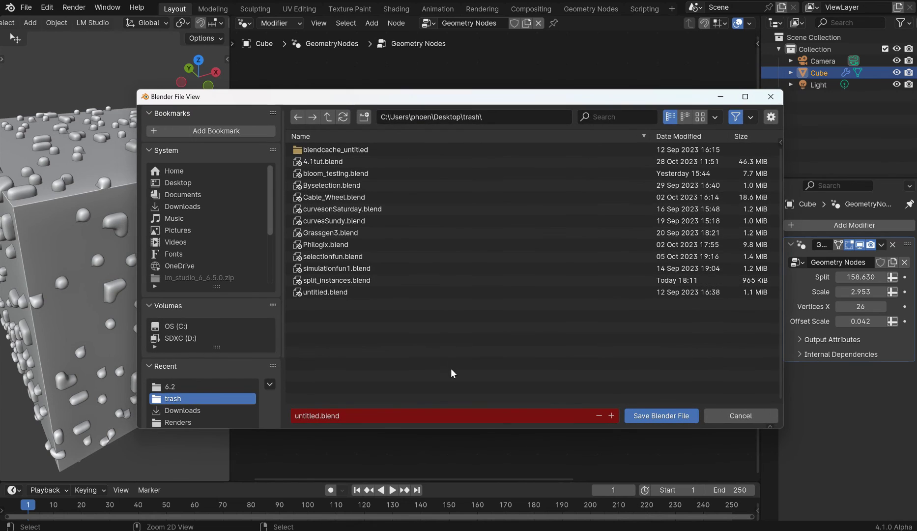